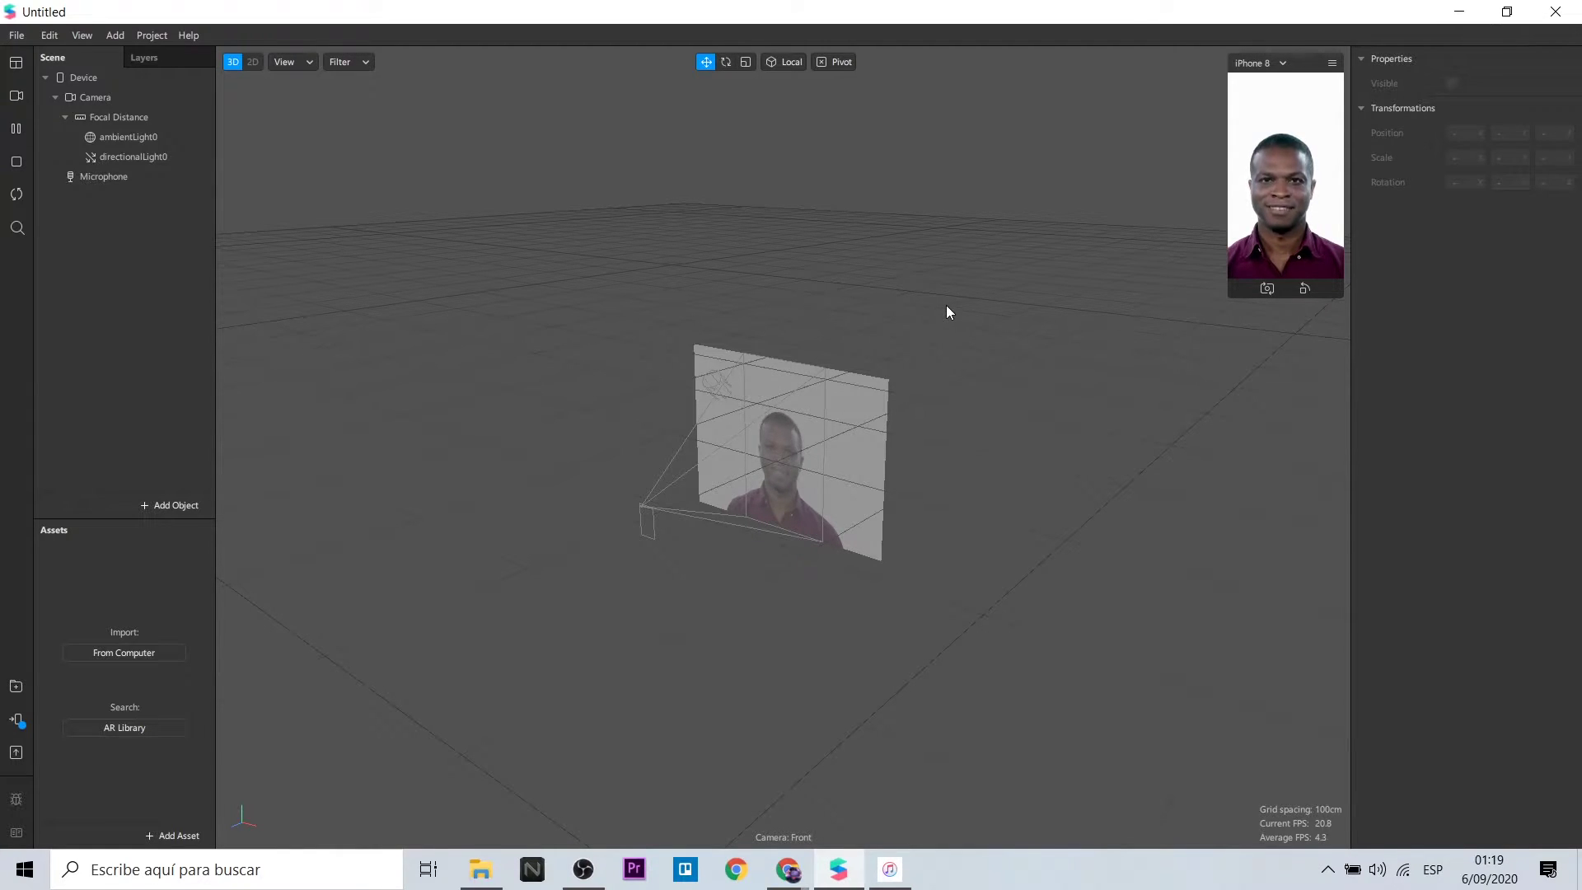
# Step: Add a Face Mesh object to the empty scene
pyautogui.click(171, 504)
pyautogui.write('face')
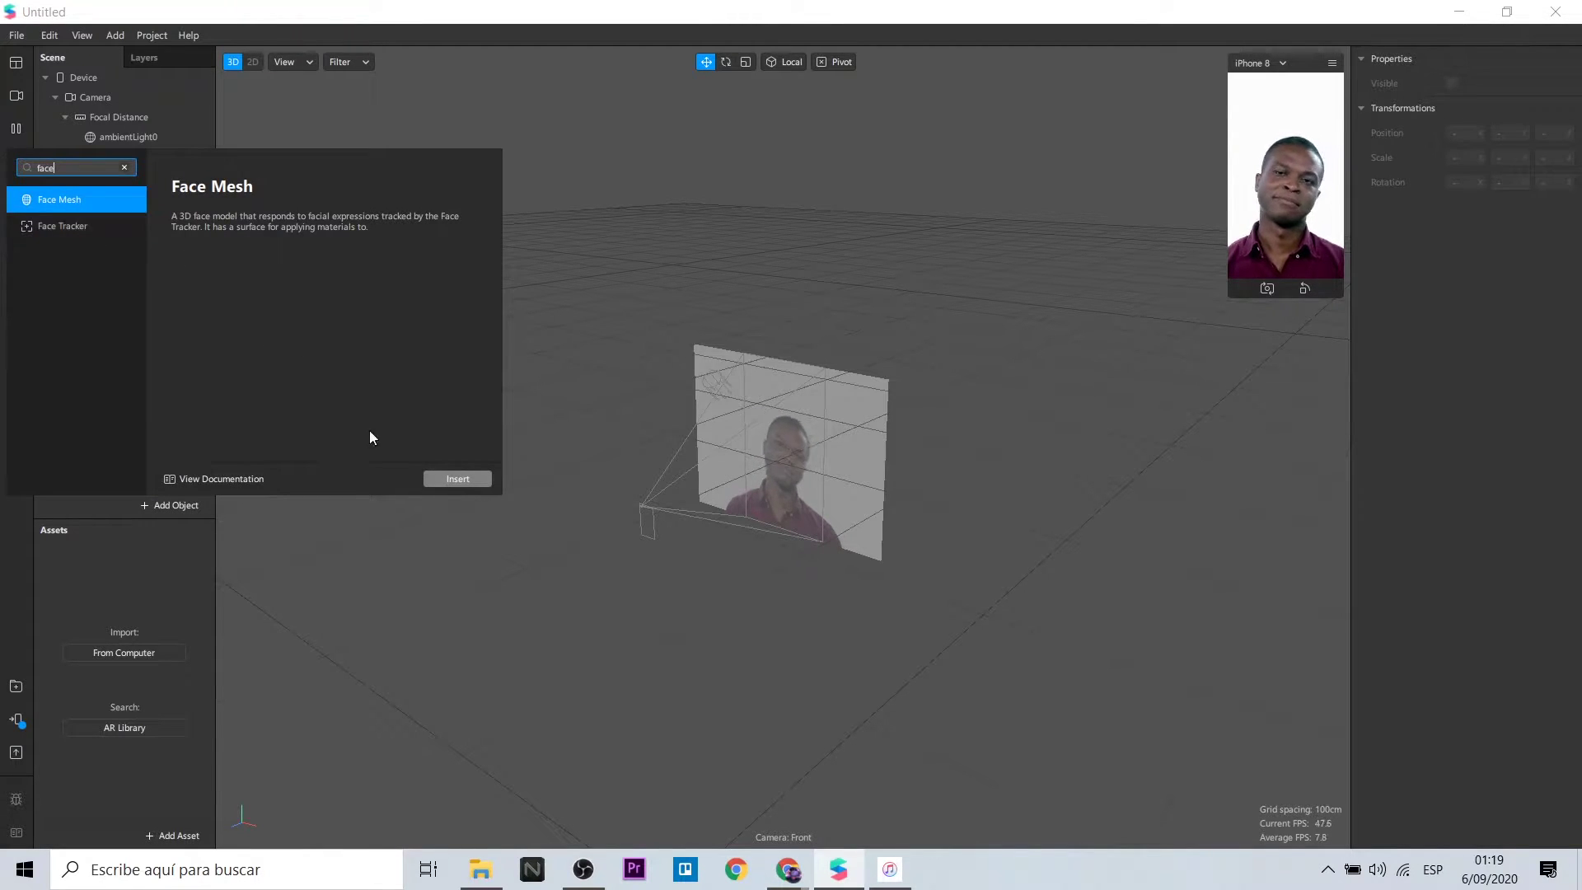
pyautogui.click(446, 477)
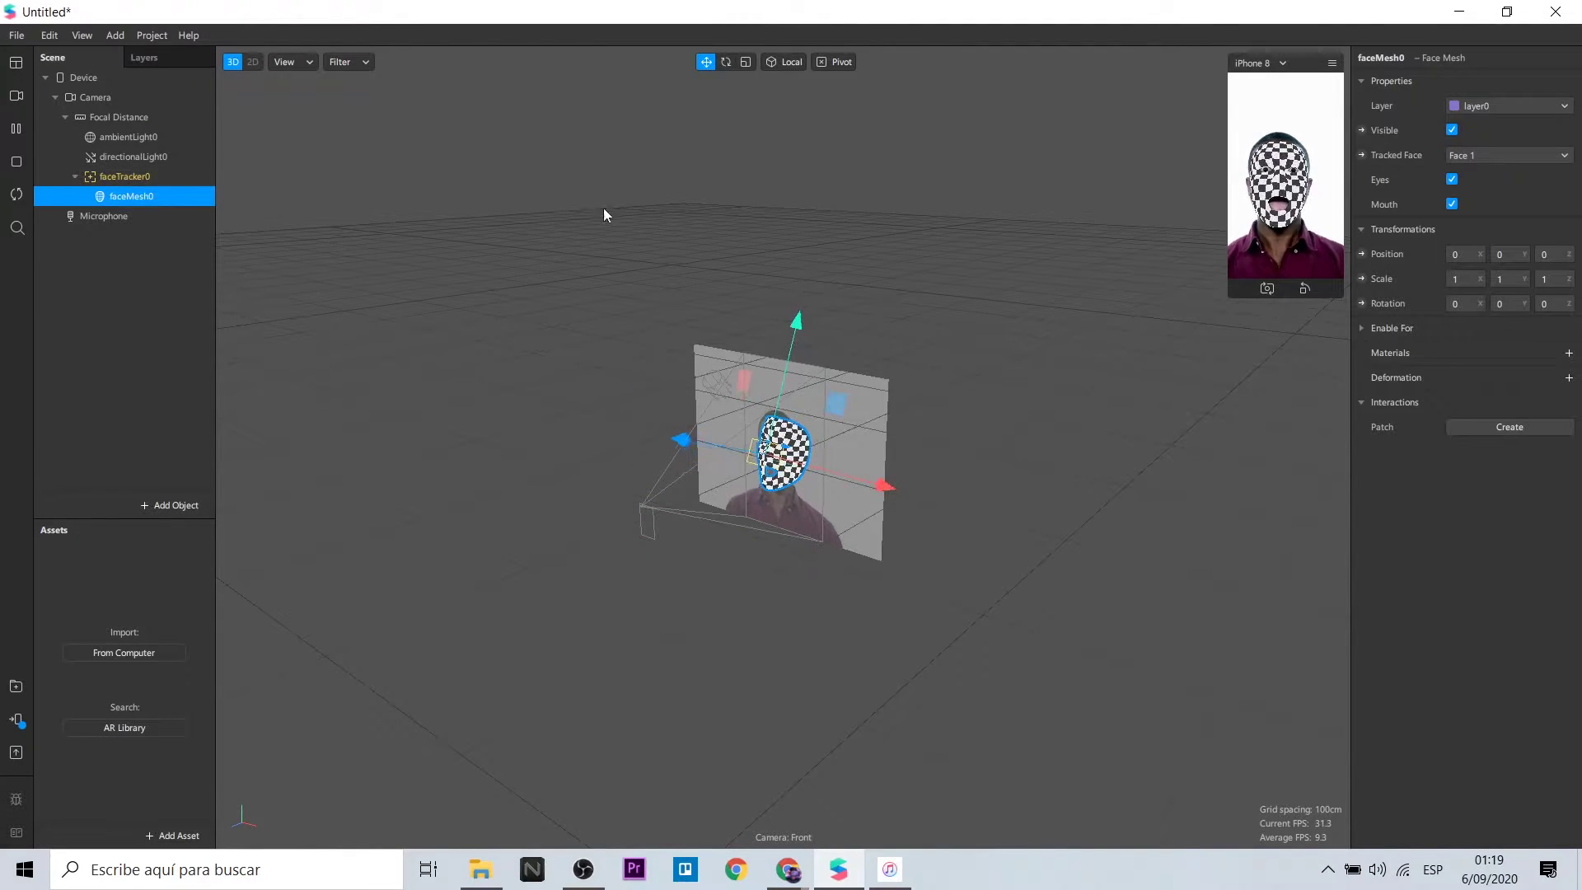
pyautogui.click(90, 235)
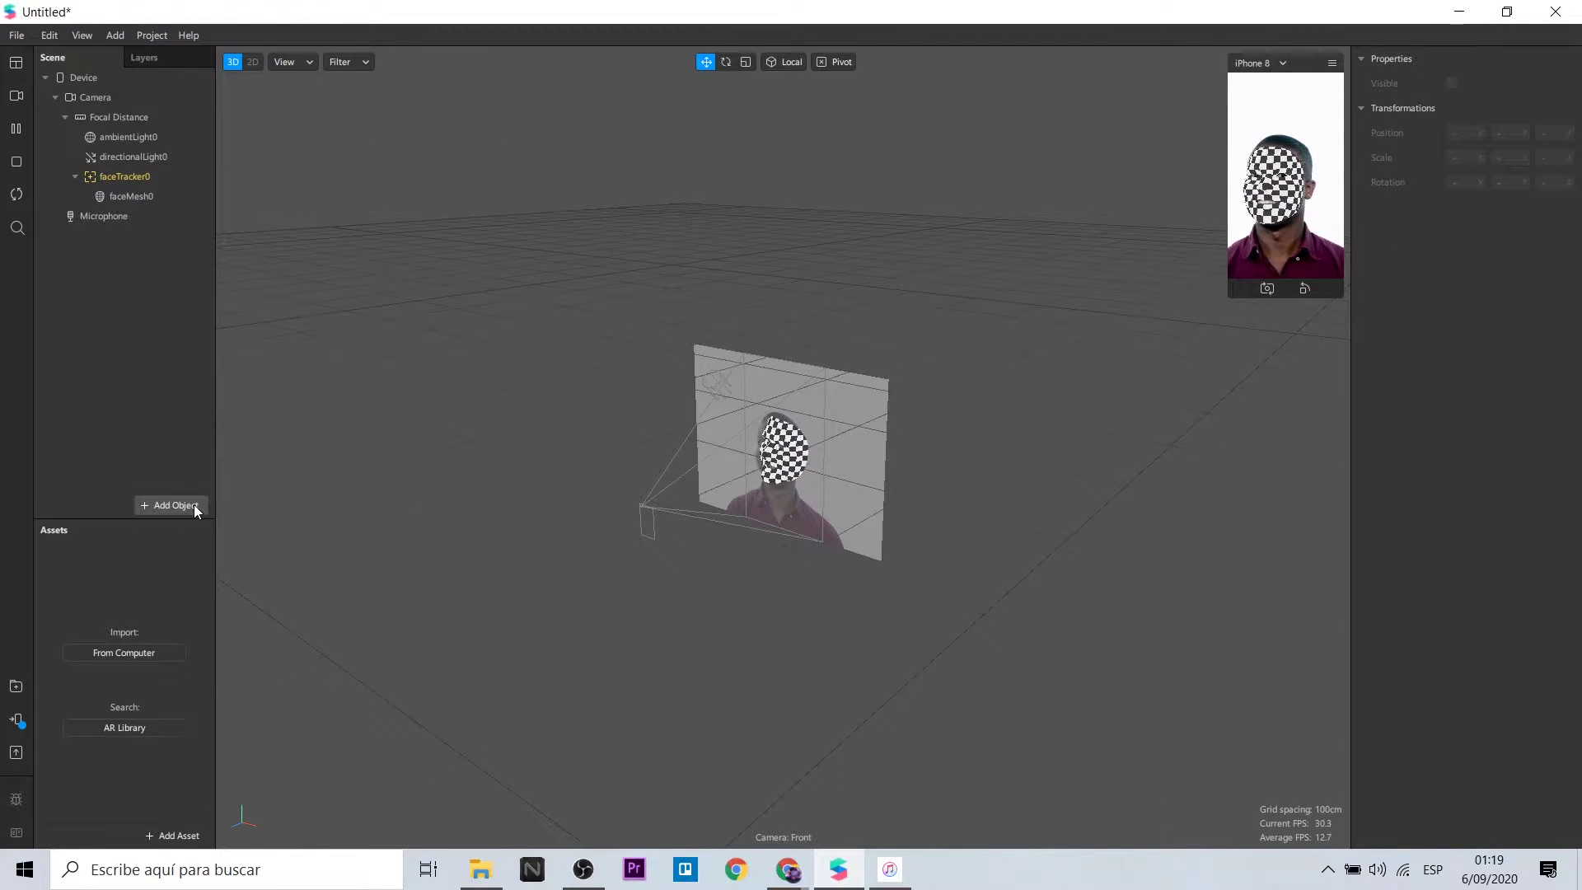
# Step: Add a second Face Tracker to the scene and set its tracked face to Face 2
pyautogui.click(195, 504)
pyautogui.write('fa')
pyautogui.click(80, 231)
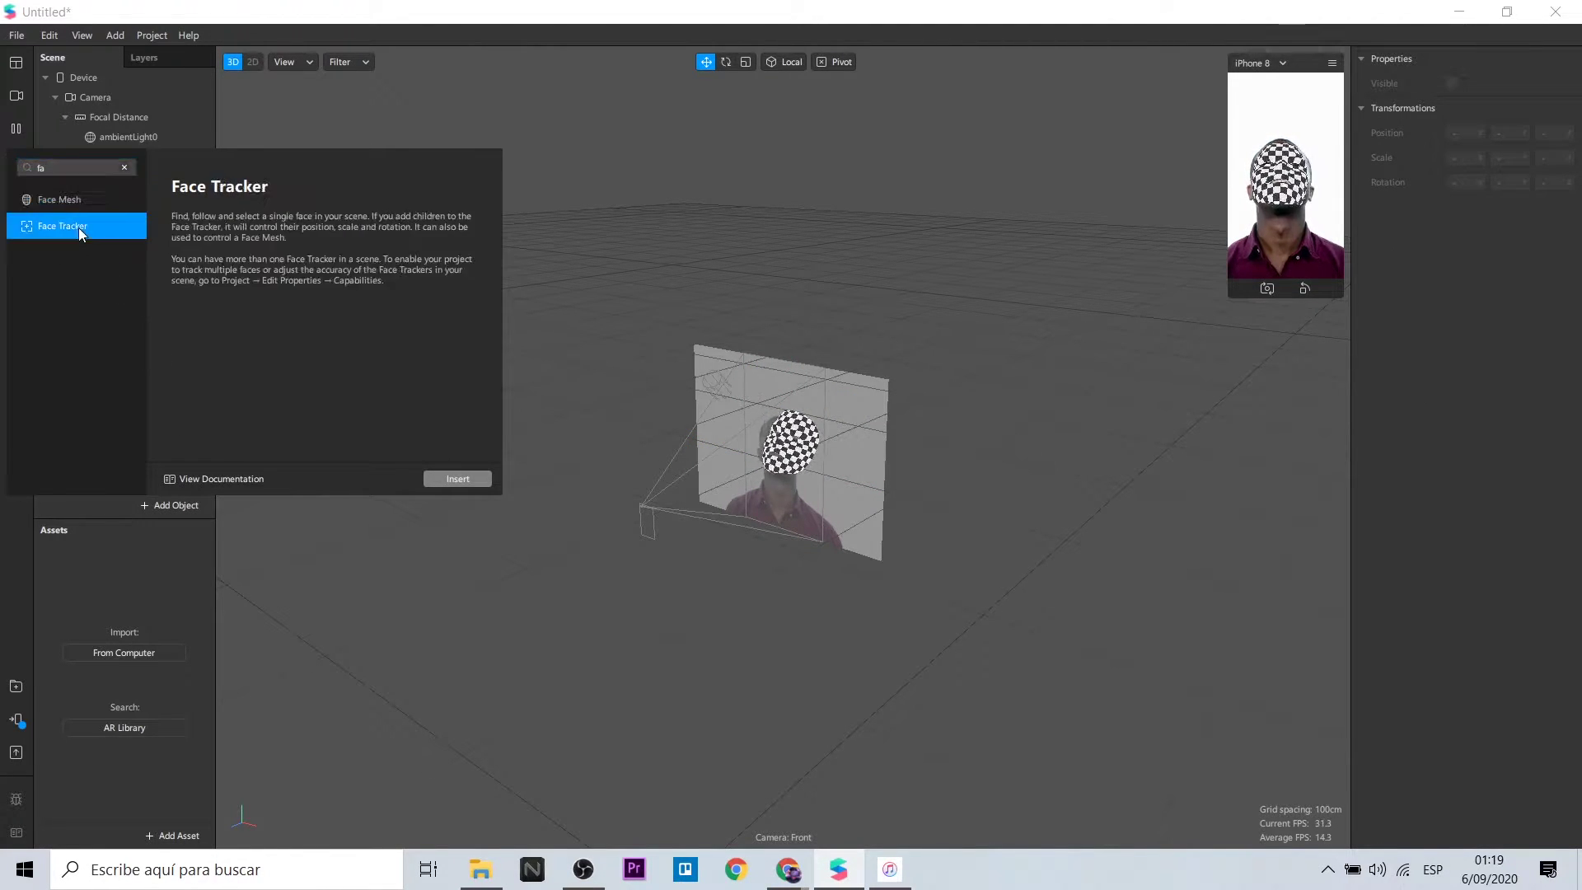
pyautogui.click(458, 477)
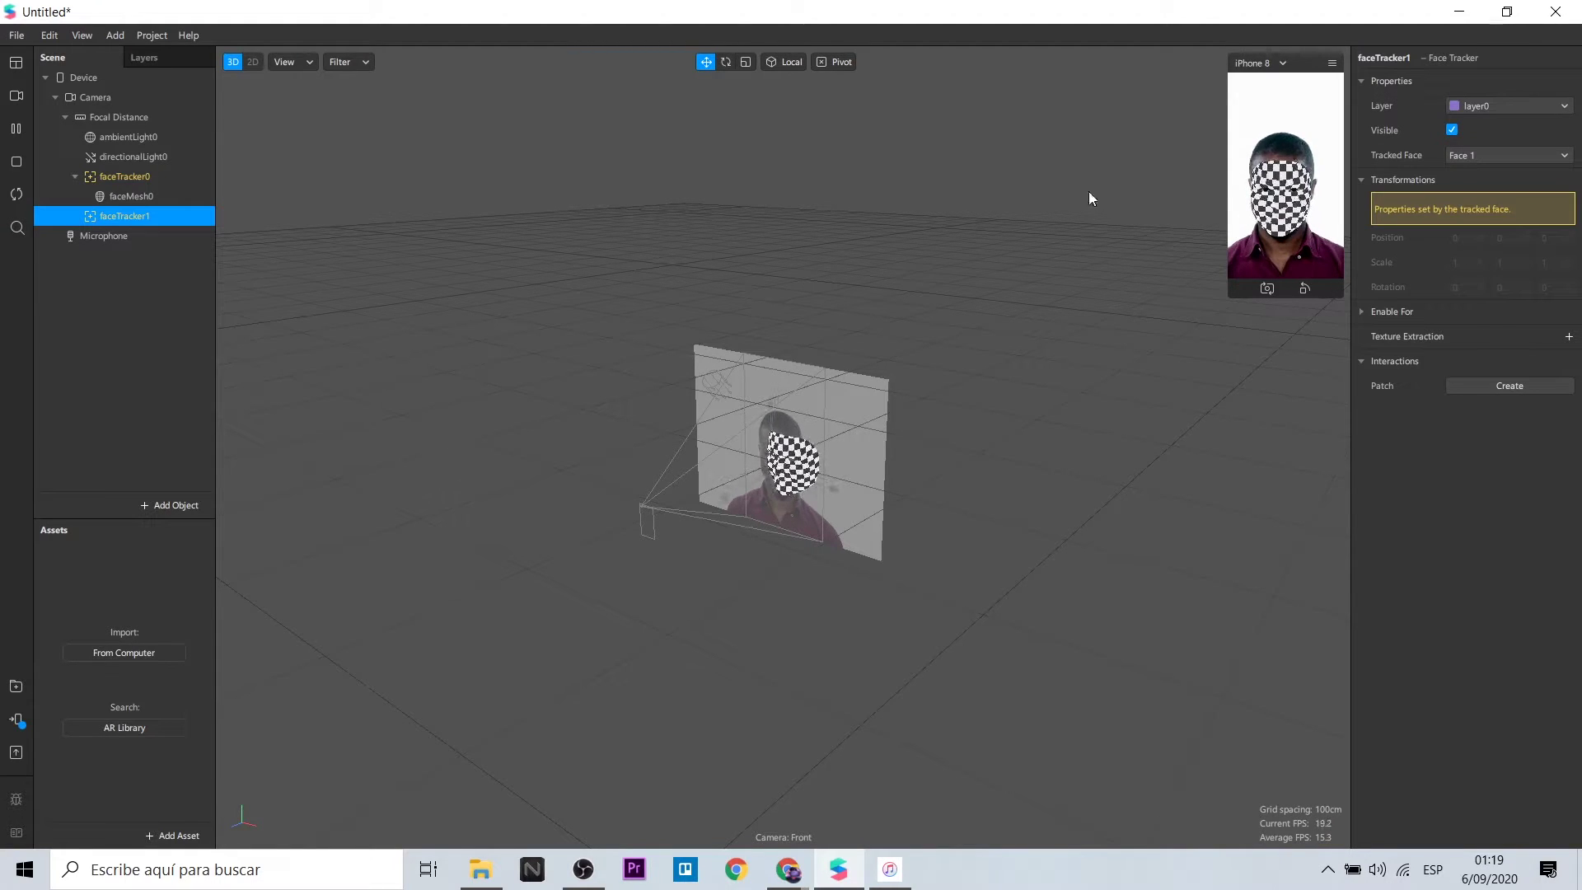
pyautogui.click(1496, 155)
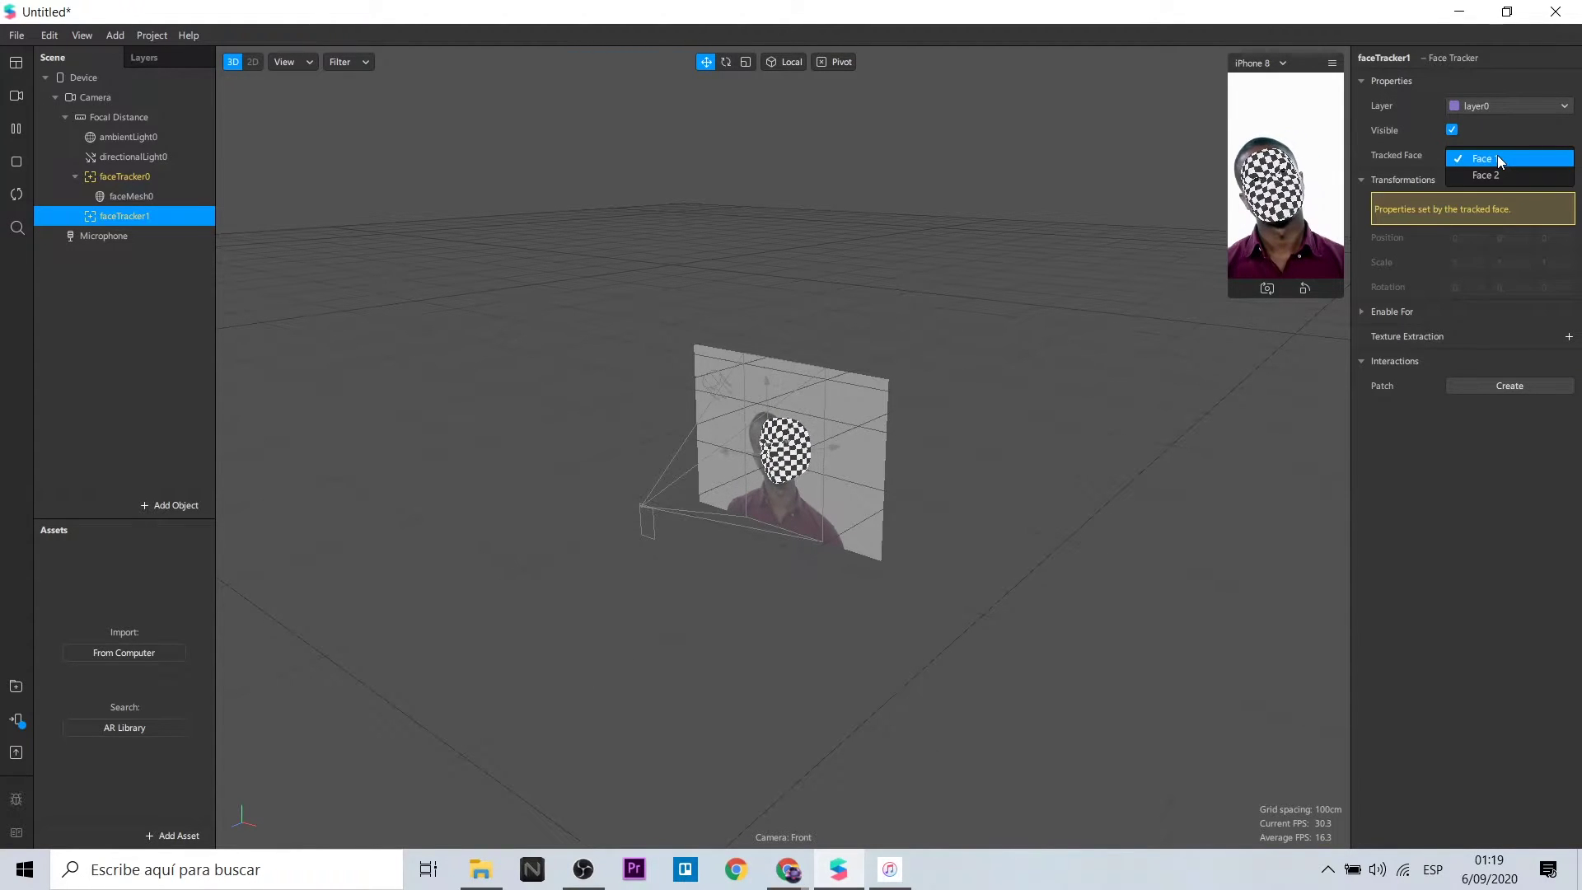
pyautogui.click(1503, 175)
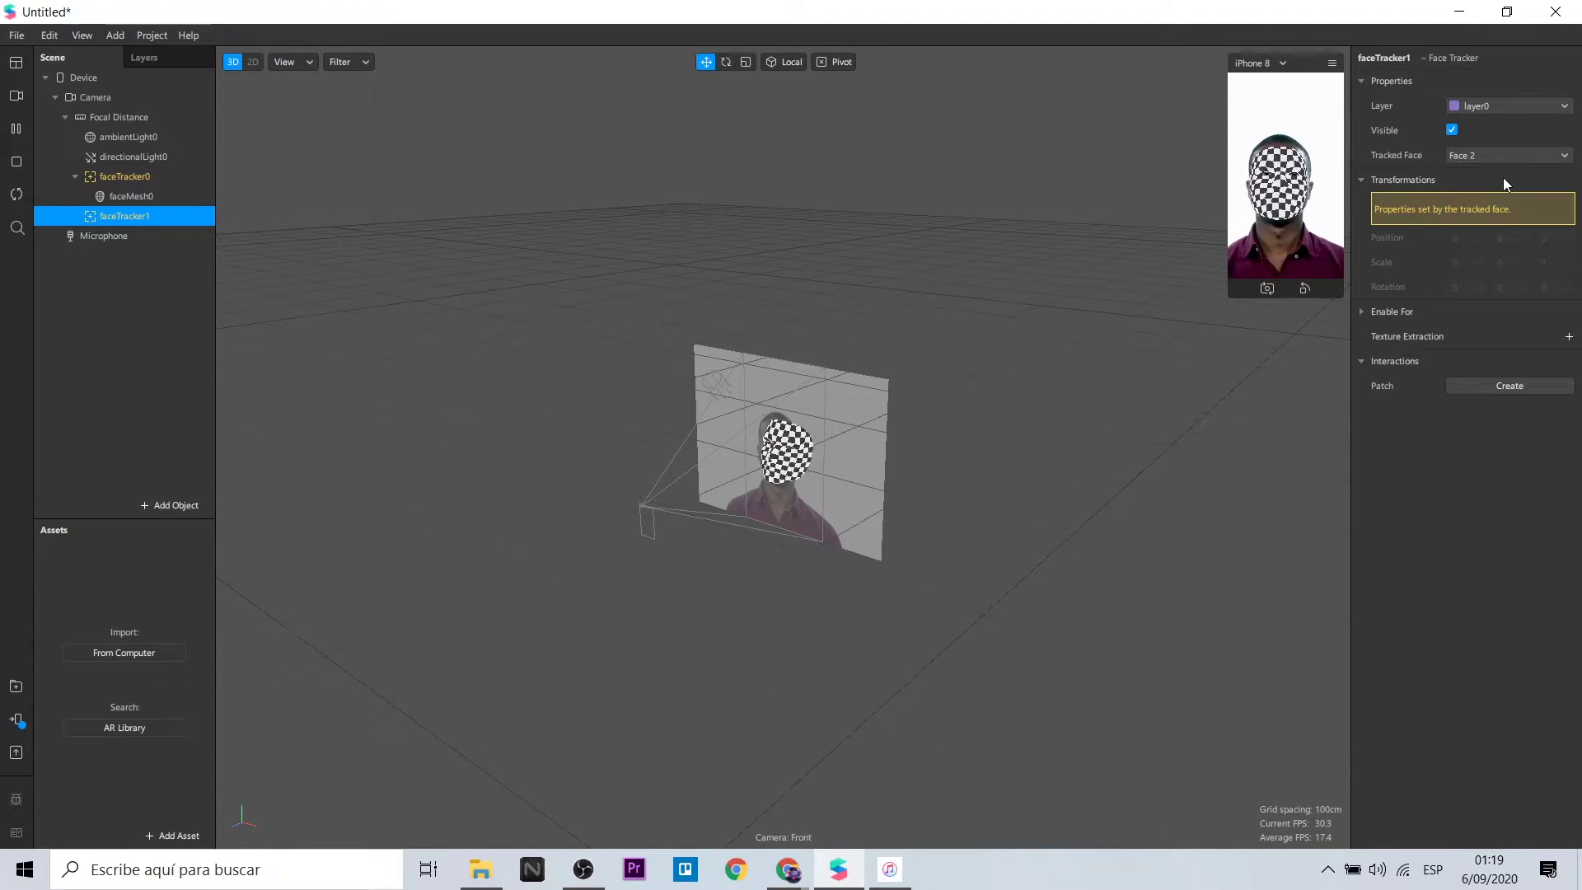
# Step: Add a Face Mesh as a child of the second face tracker, faceTracker1
pyautogui.rightClick(173, 211)
pyautogui.moveTo(206, 225)
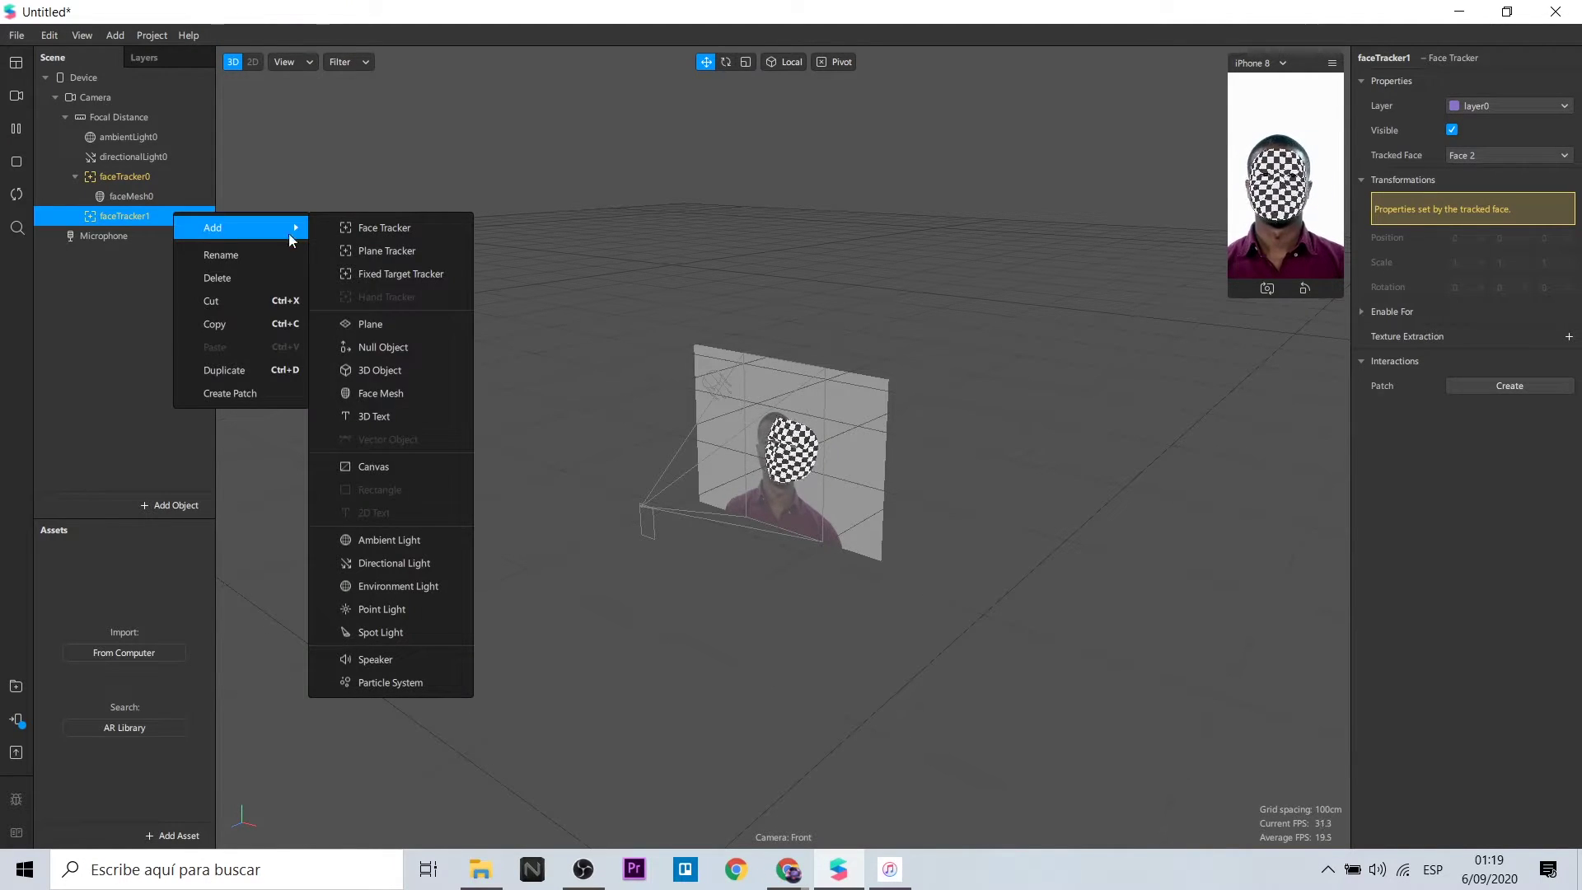
pyautogui.click(391, 397)
# Step: Create a separate new material for each of the two face meshes
pyautogui.click(133, 198)
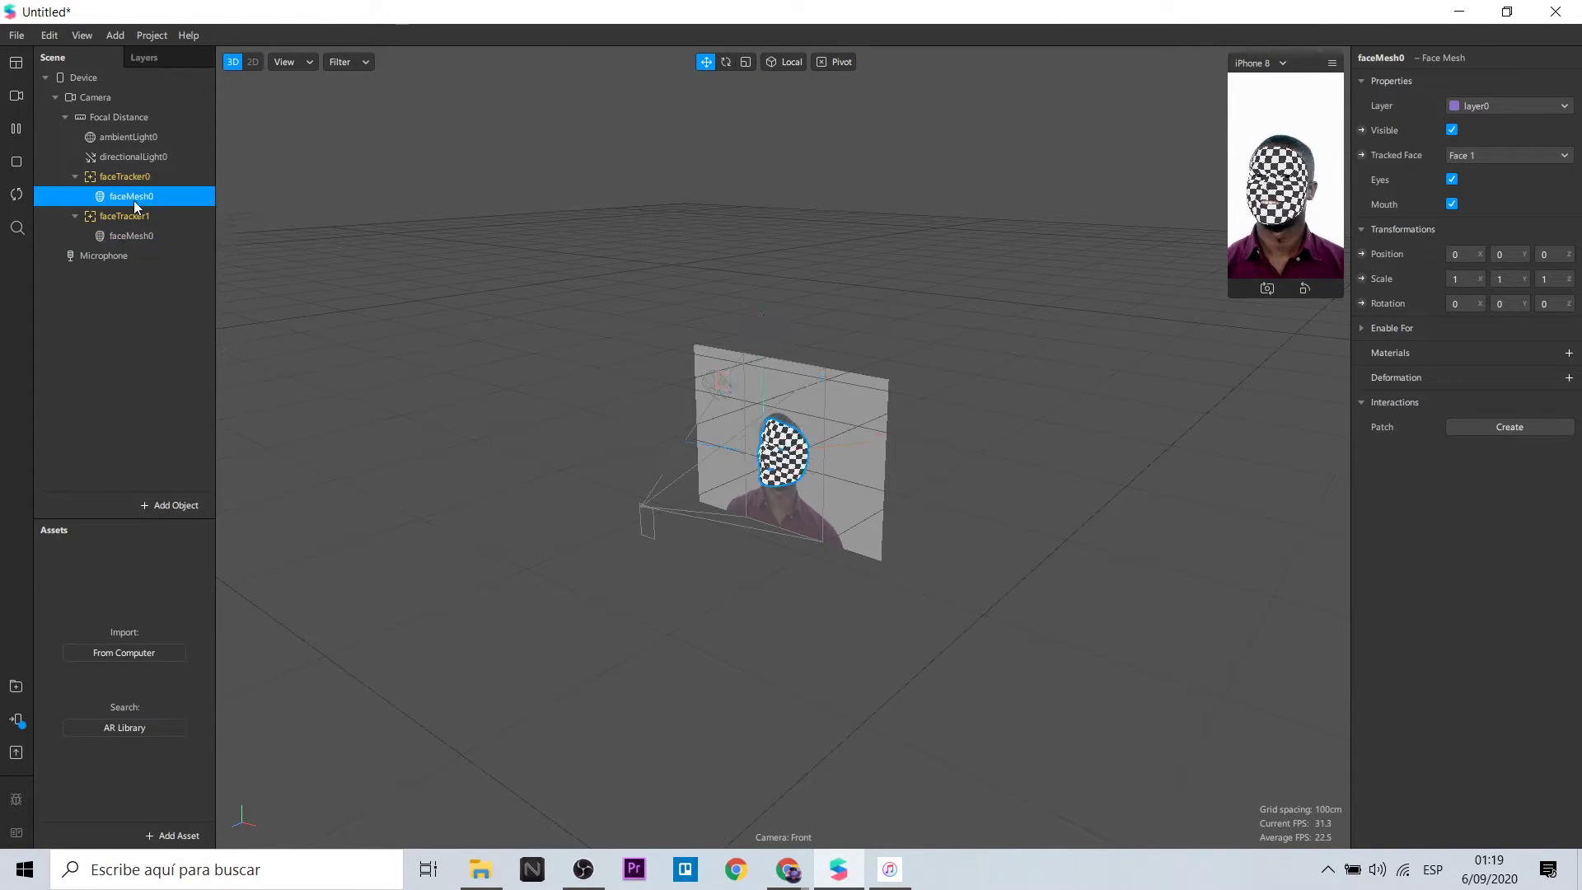
pyautogui.click(1569, 354)
pyautogui.click(107, 236)
pyautogui.click(1568, 355)
pyautogui.click(1520, 409)
# Step: Set the shader type of both material0 and material1 to Flat
pyautogui.click(82, 573)
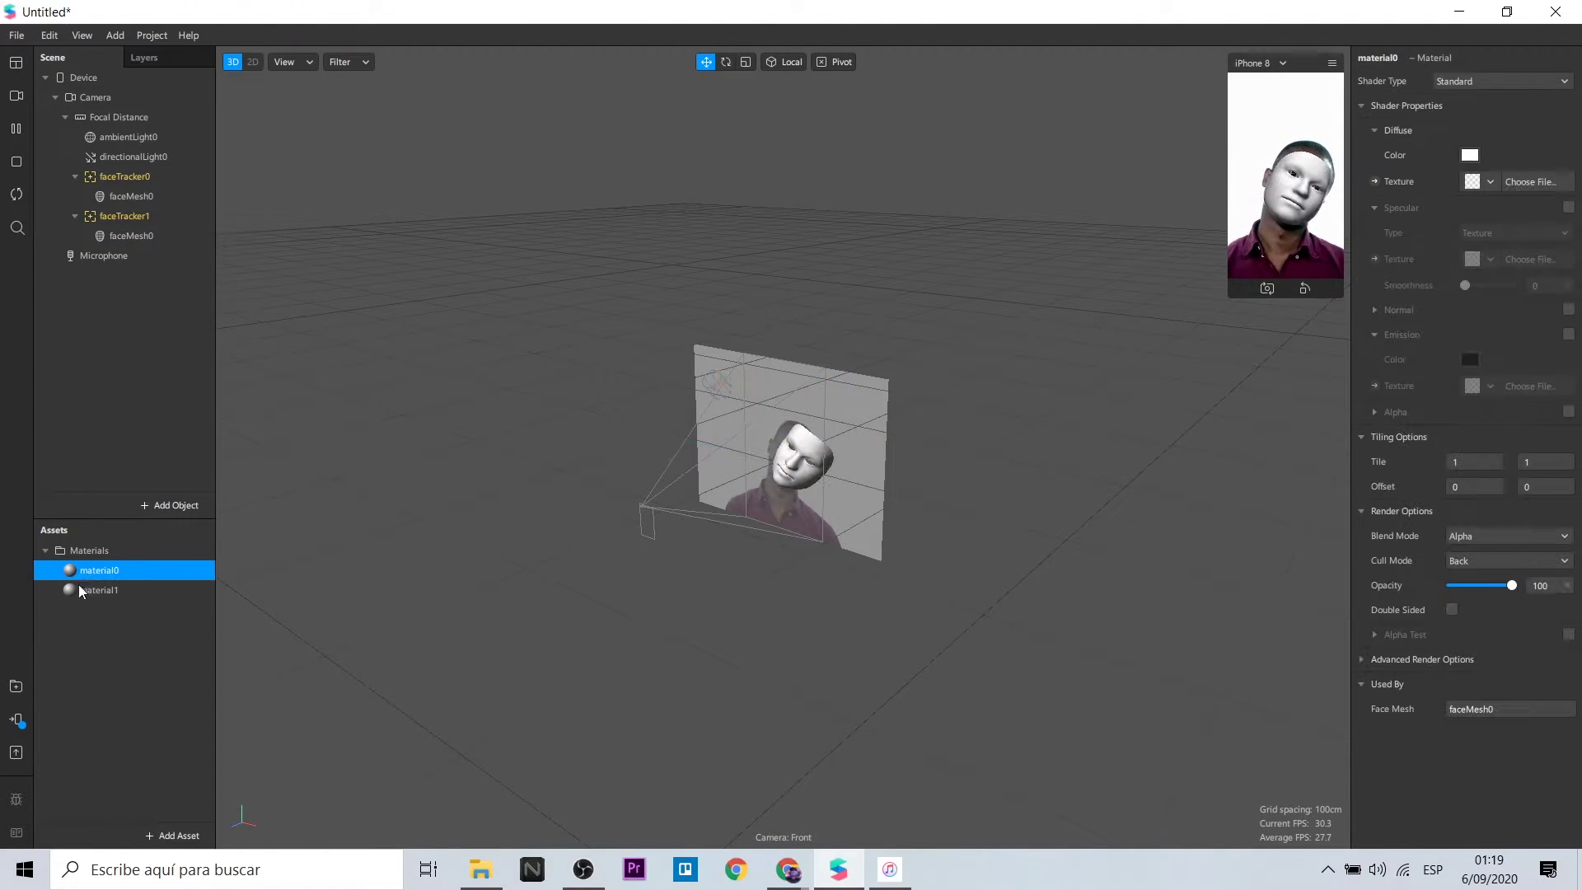
pyautogui.keyDown('shift'); pyautogui.click(82, 589); pyautogui.keyUp('shift')
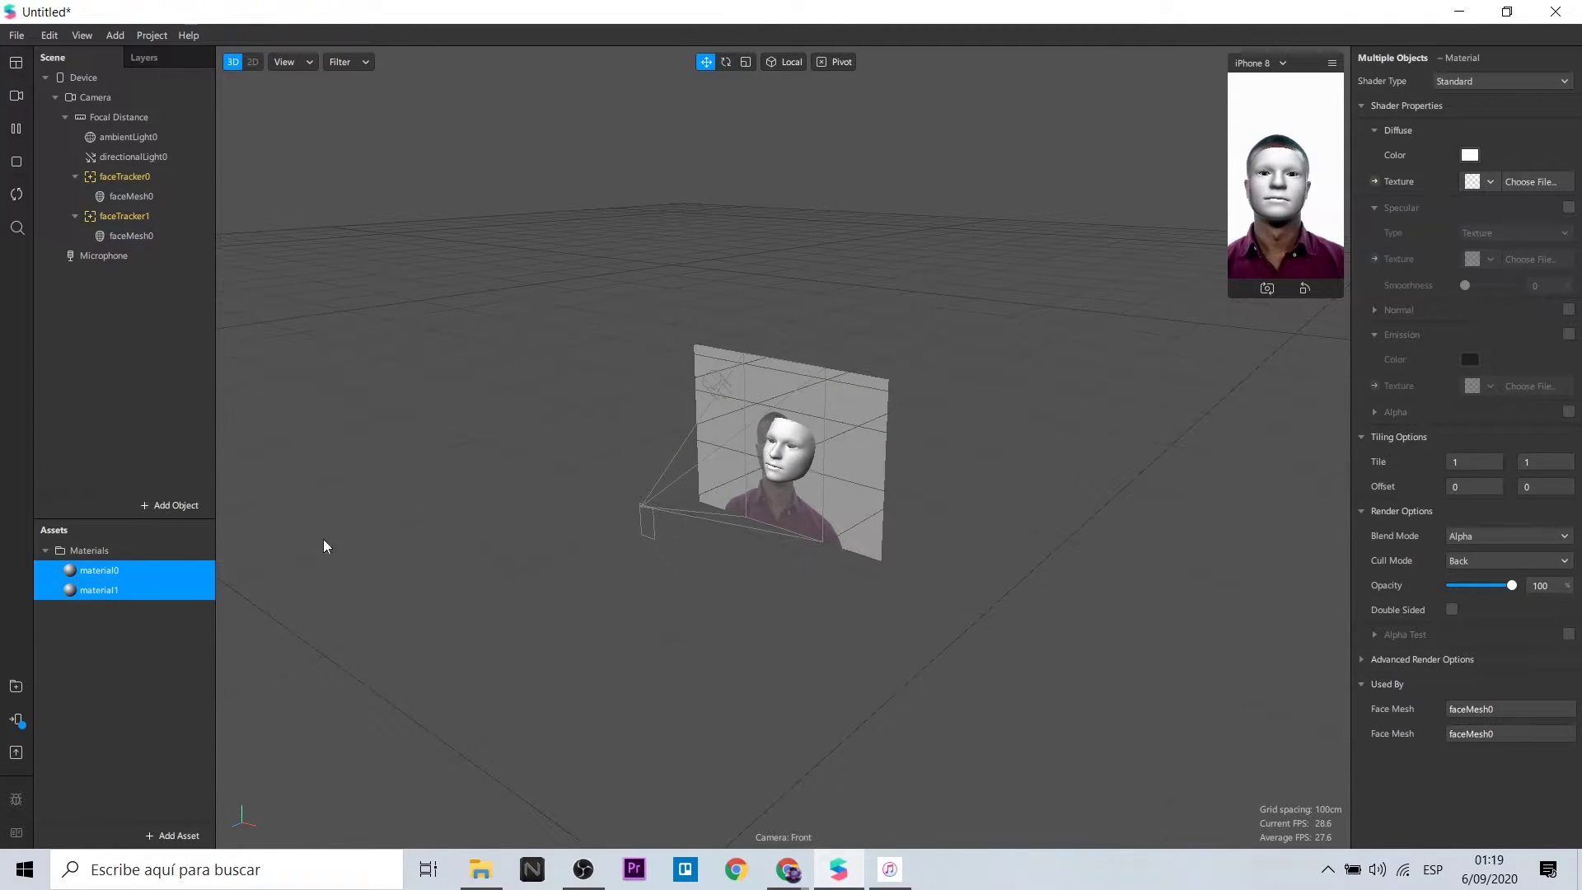
pyautogui.click(1456, 87)
pyautogui.click(1474, 87)
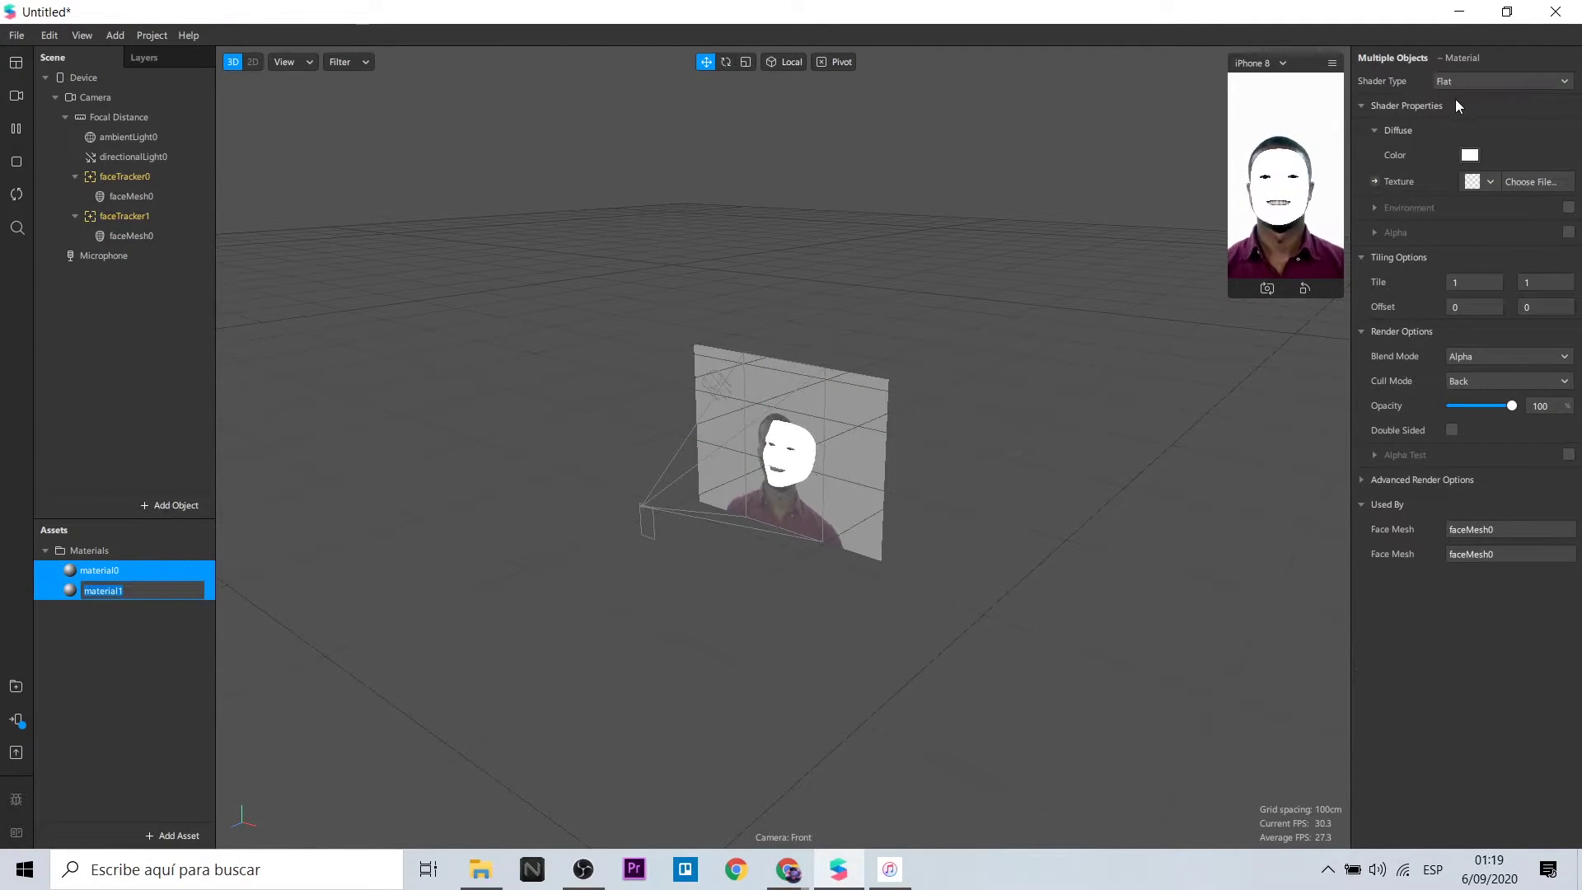
pyautogui.press('Escape')
# Step: Show the Patch Editor below the viewport, enlarge it and clear the material selection
pyautogui.click(82, 35)
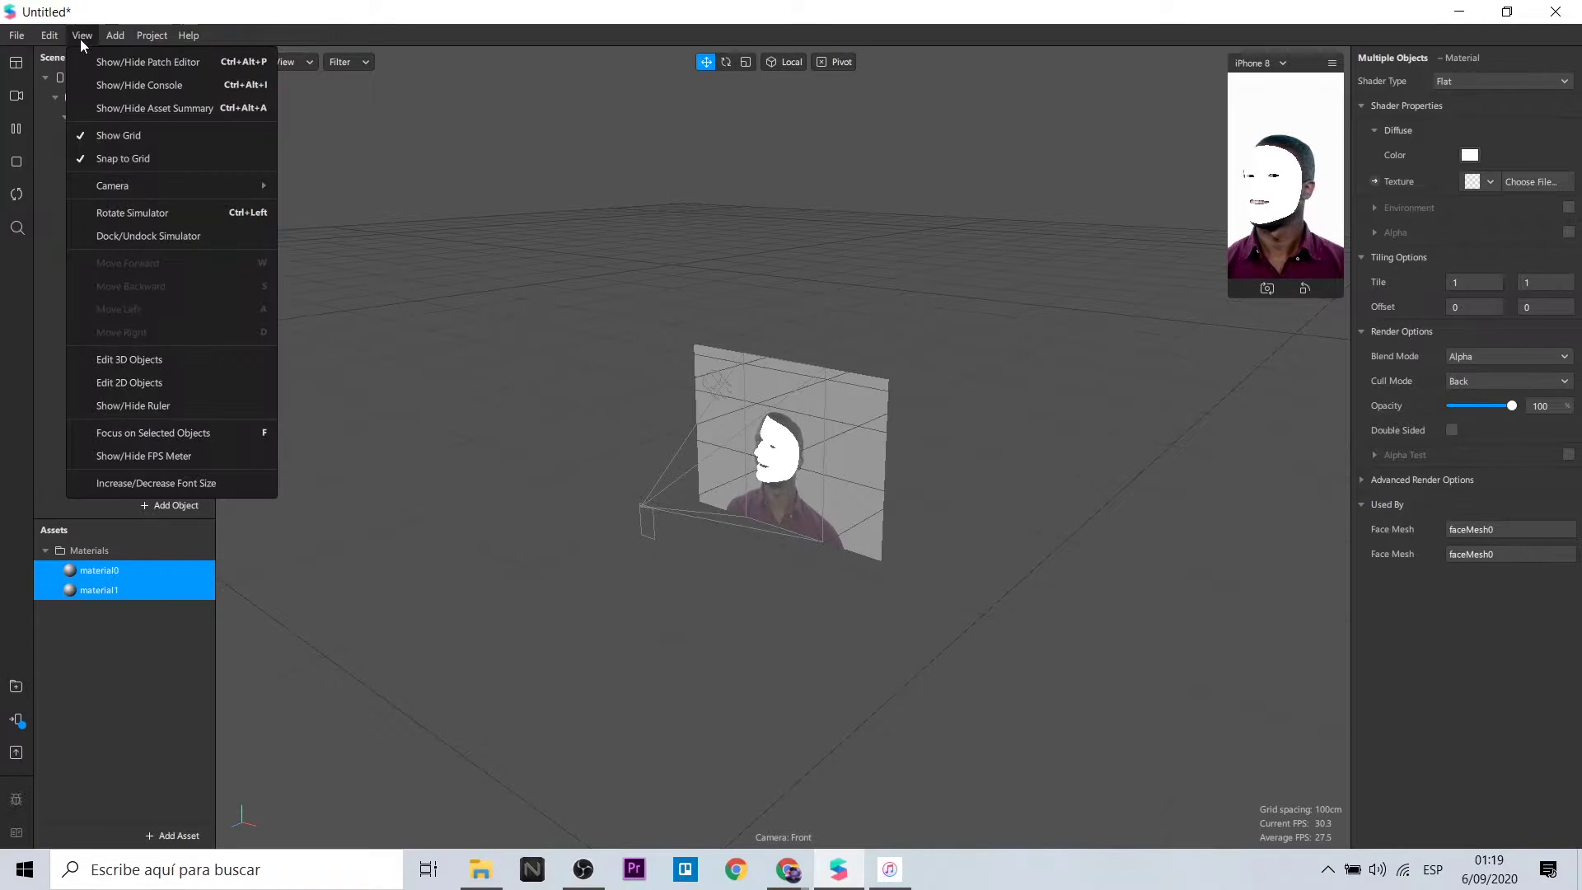
pyautogui.click(98, 56)
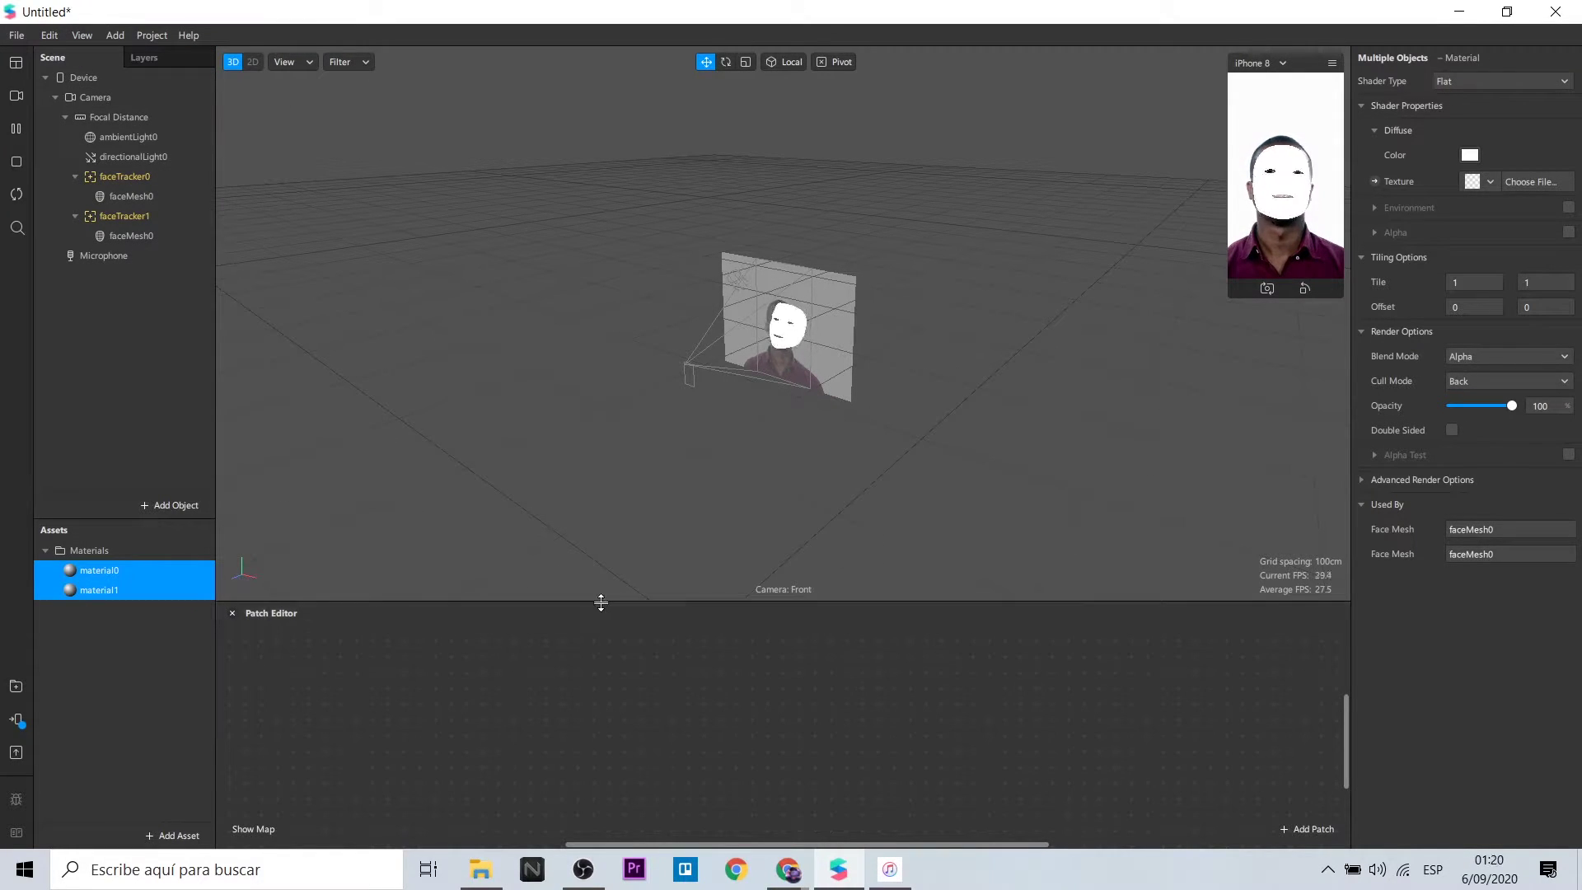
pyautogui.click(113, 675)
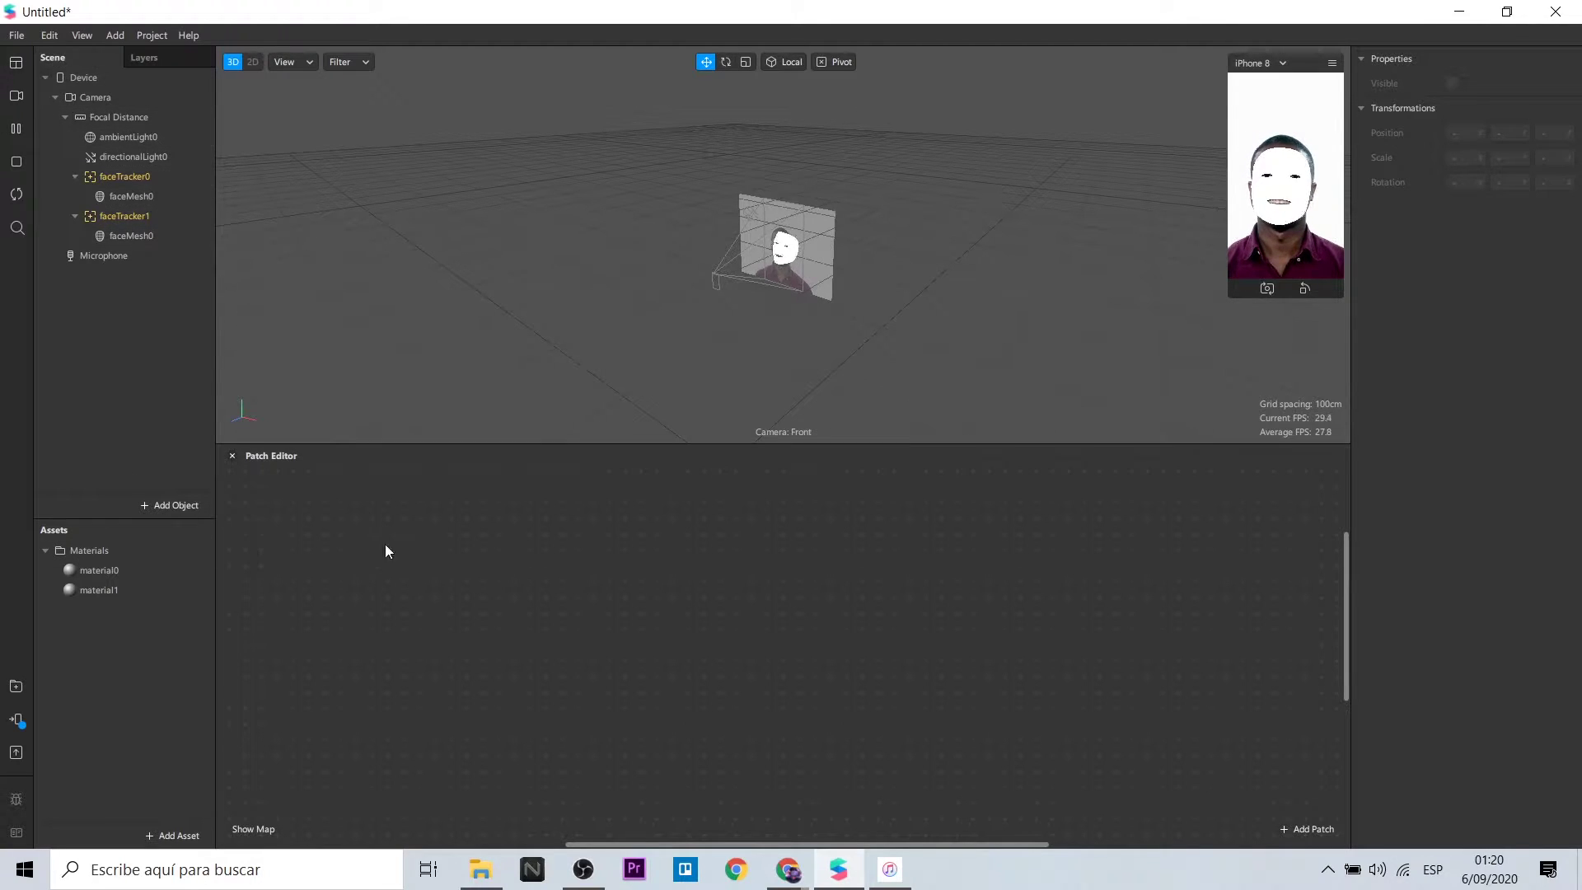
# Step: Create the default render pipeline for the Device and spread its patches apart in the Patch Editor
pyautogui.click(93, 79)
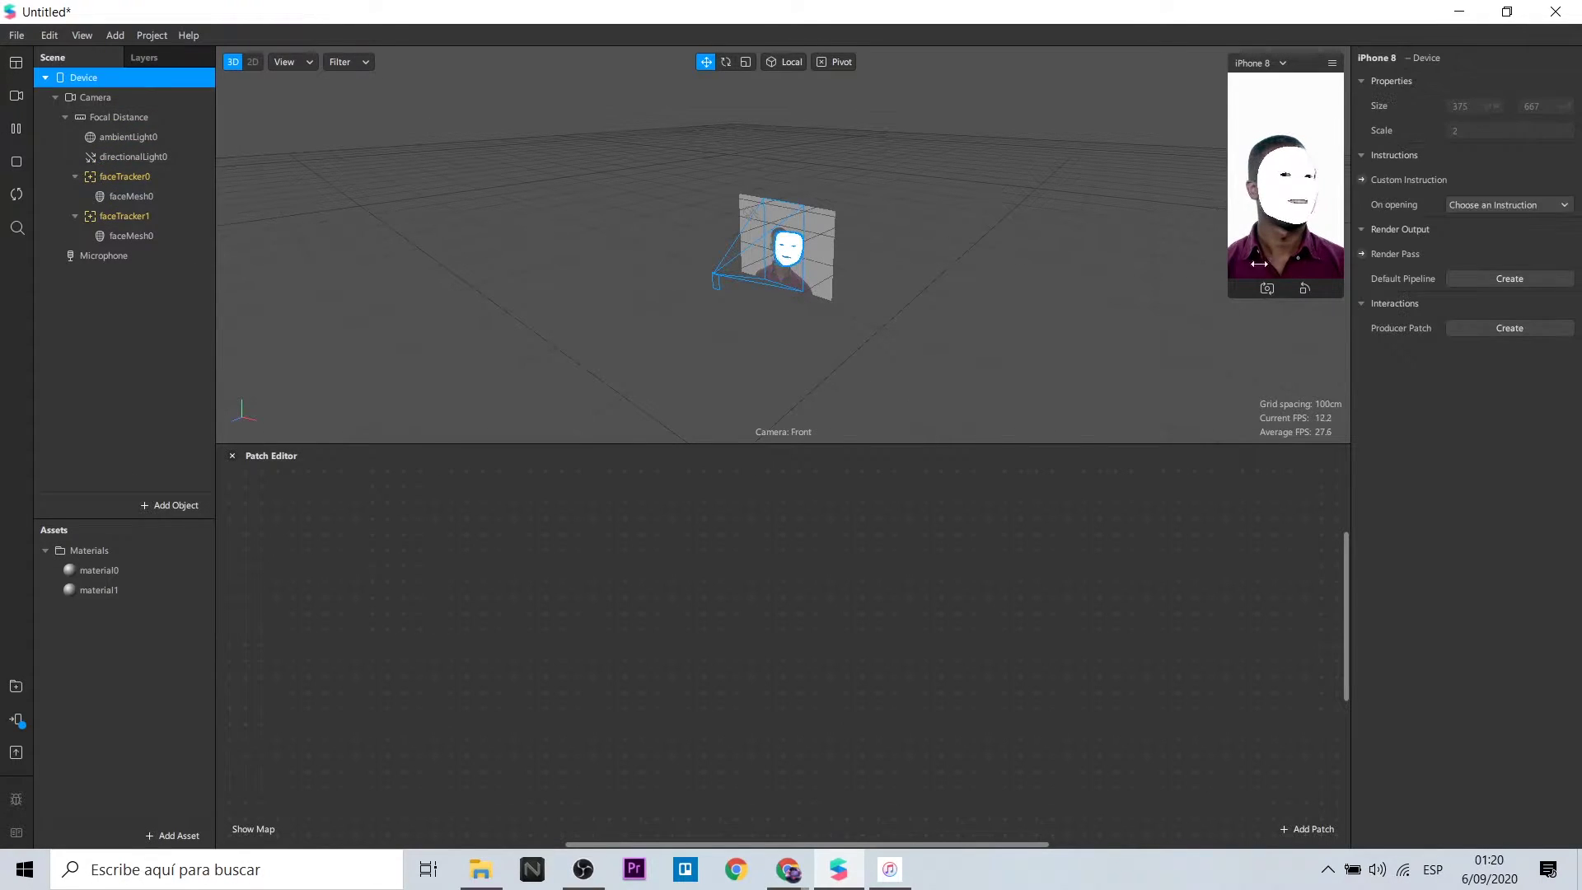
pyautogui.click(1490, 274)
pyautogui.moveTo(1053, 588); pyautogui.dragTo(1161, 601)
pyautogui.moveTo(685, 746); pyautogui.dragTo(585, 785)
pyautogui.moveTo(694, 615)
pyautogui.mouseDown()
pyautogui.moveTo(531, 648)
pyautogui.moveTo(563, 644)
pyautogui.mouseUp()
pyautogui.moveTo(892, 586); pyautogui.dragTo(833, 617)
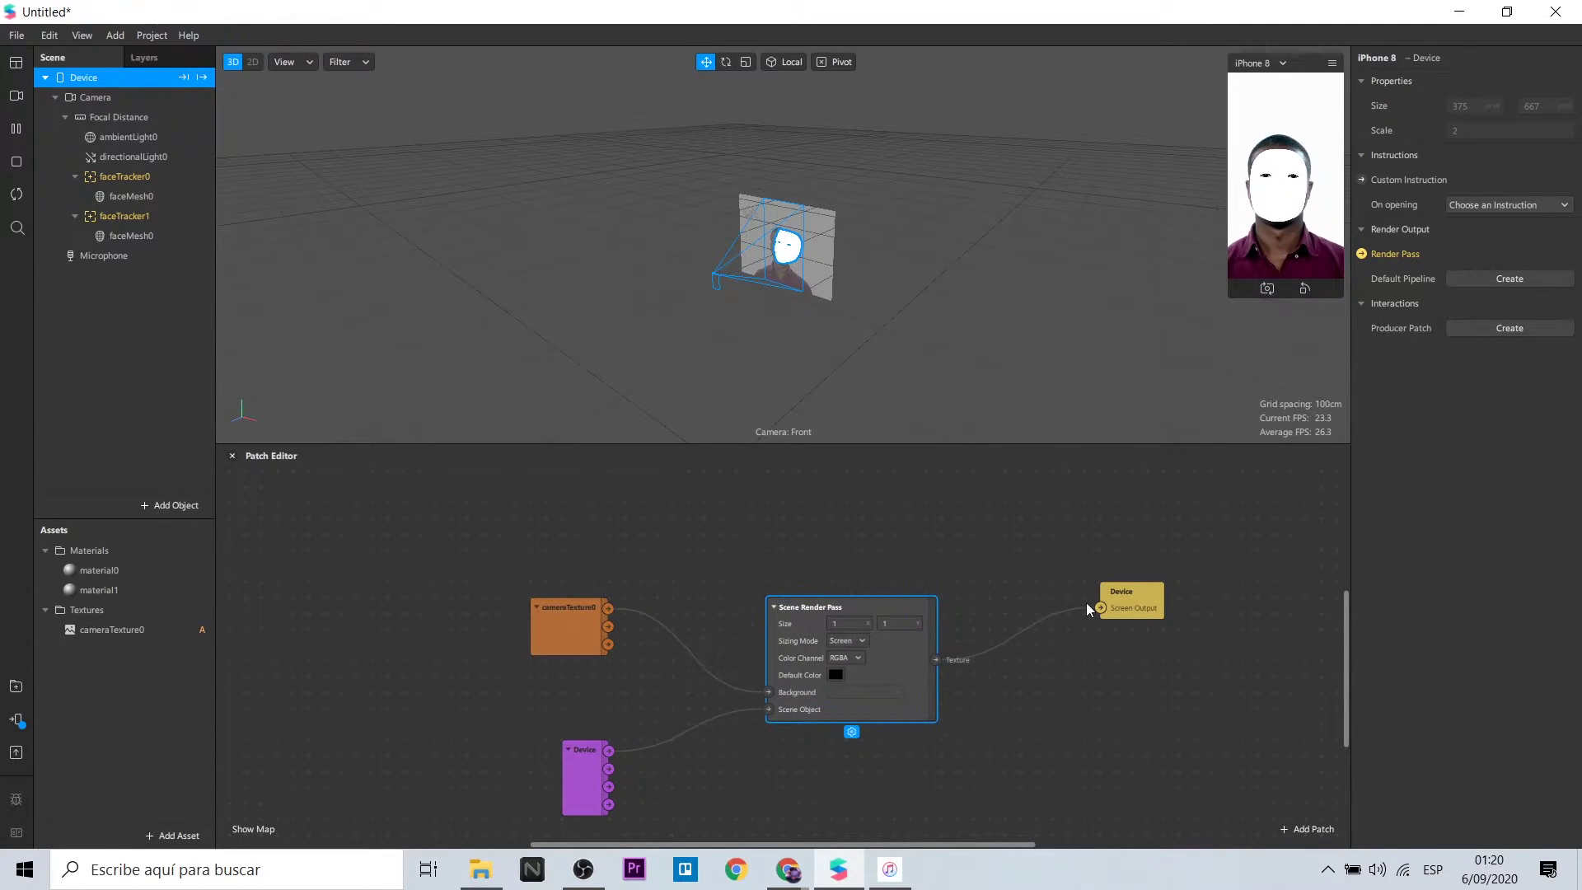
pyautogui.moveTo(1134, 596); pyautogui.dragTo(1149, 646)
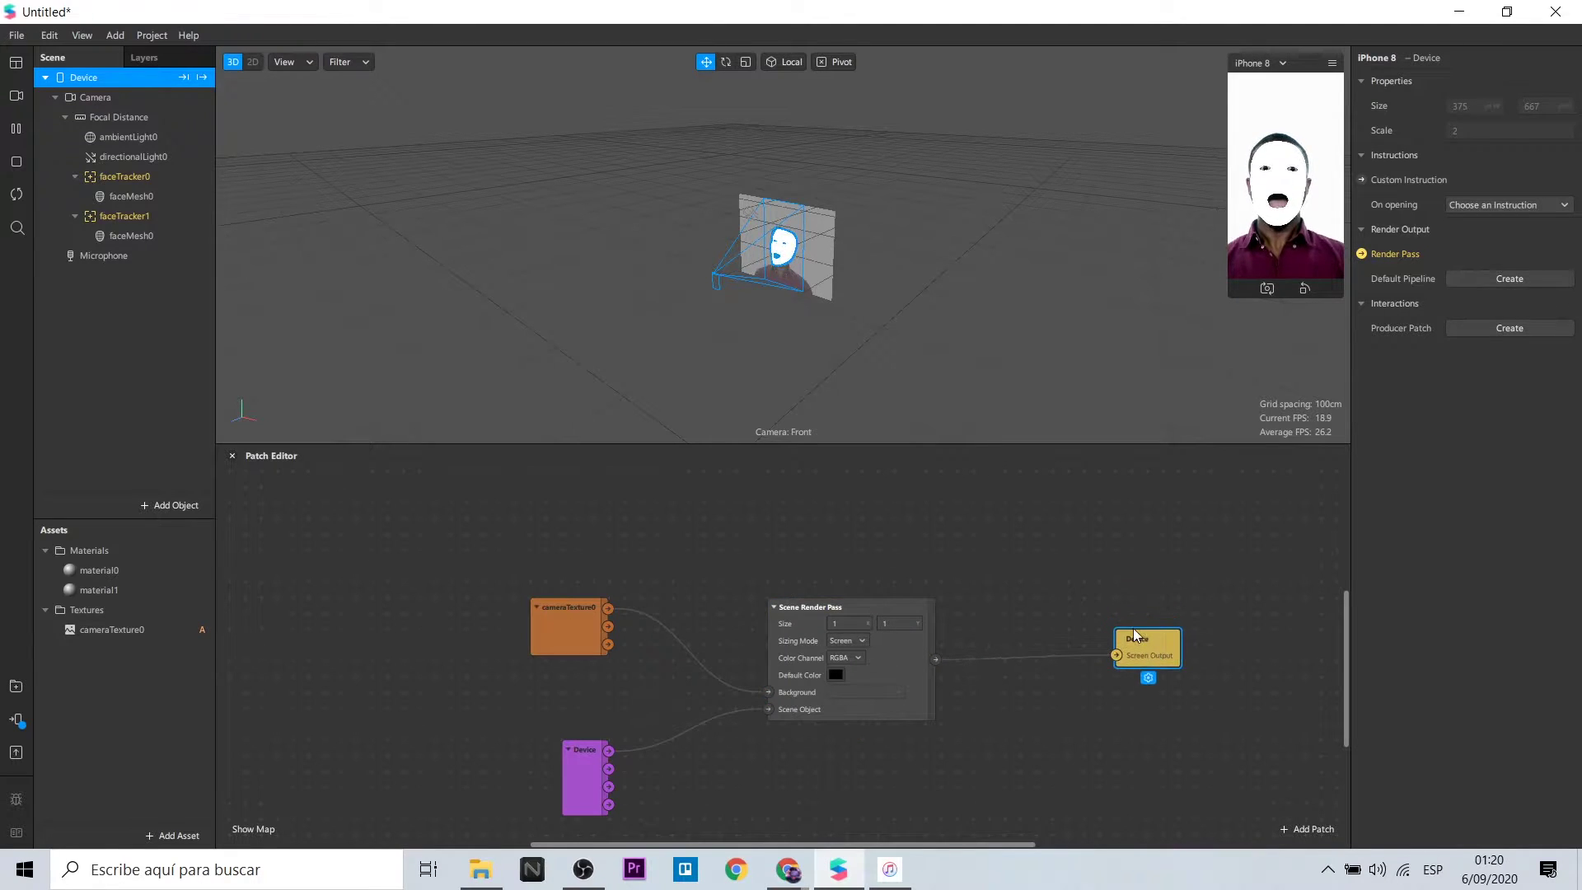
# Step: Add a Face Extraction Render Pass patch above the Scene Render Pass, fed by cameraTexture0 and tracking faceTracker0
pyautogui.scroll(2, 1130, 621)
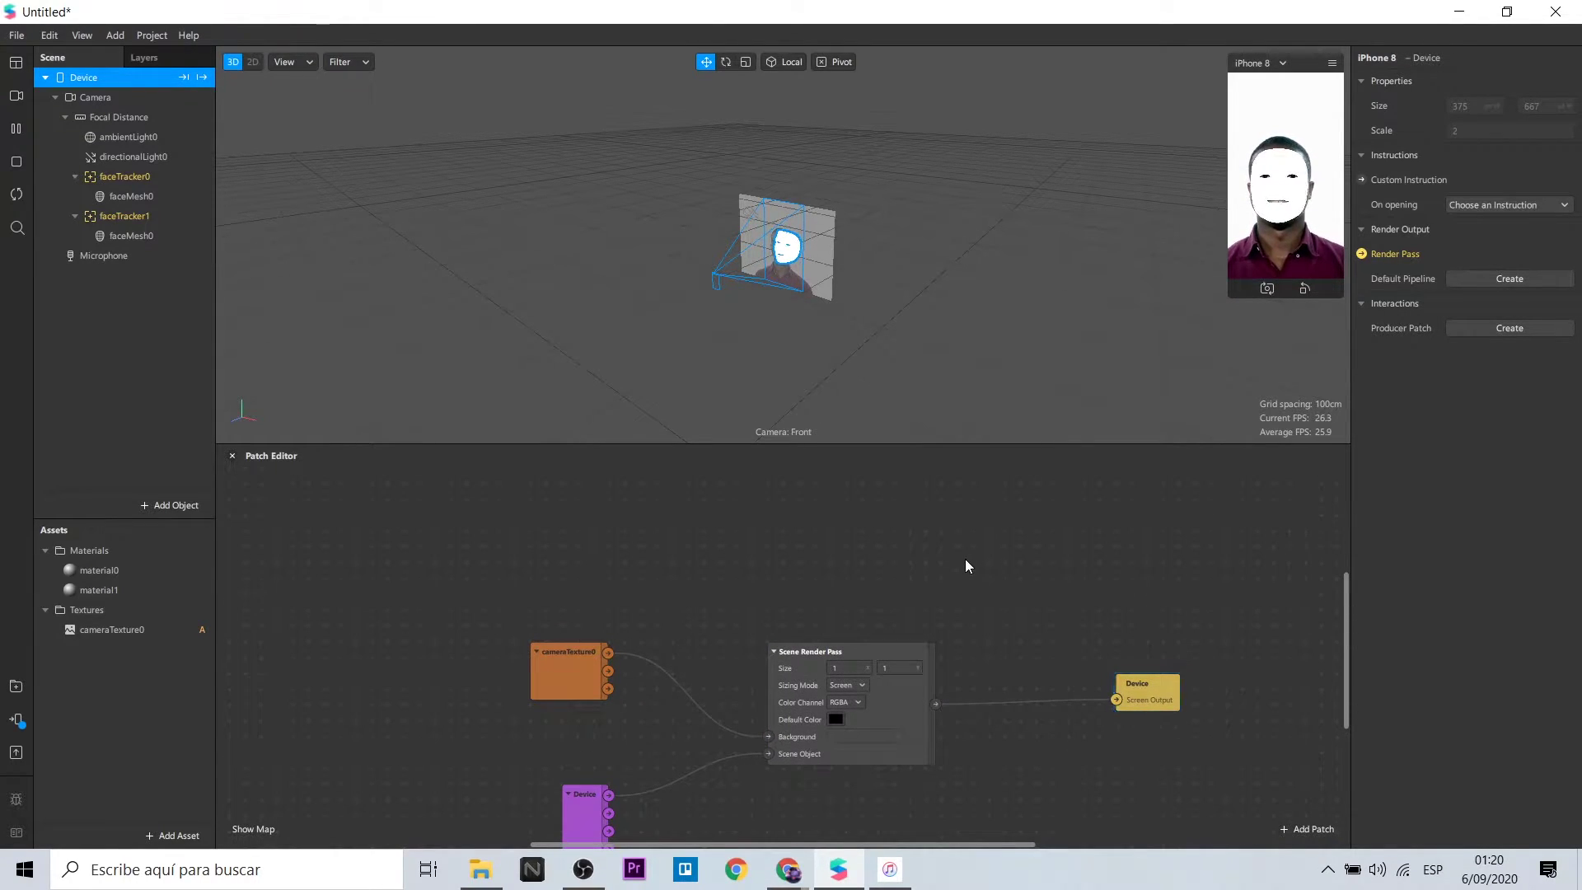
pyautogui.scroll(4, 971, 553)
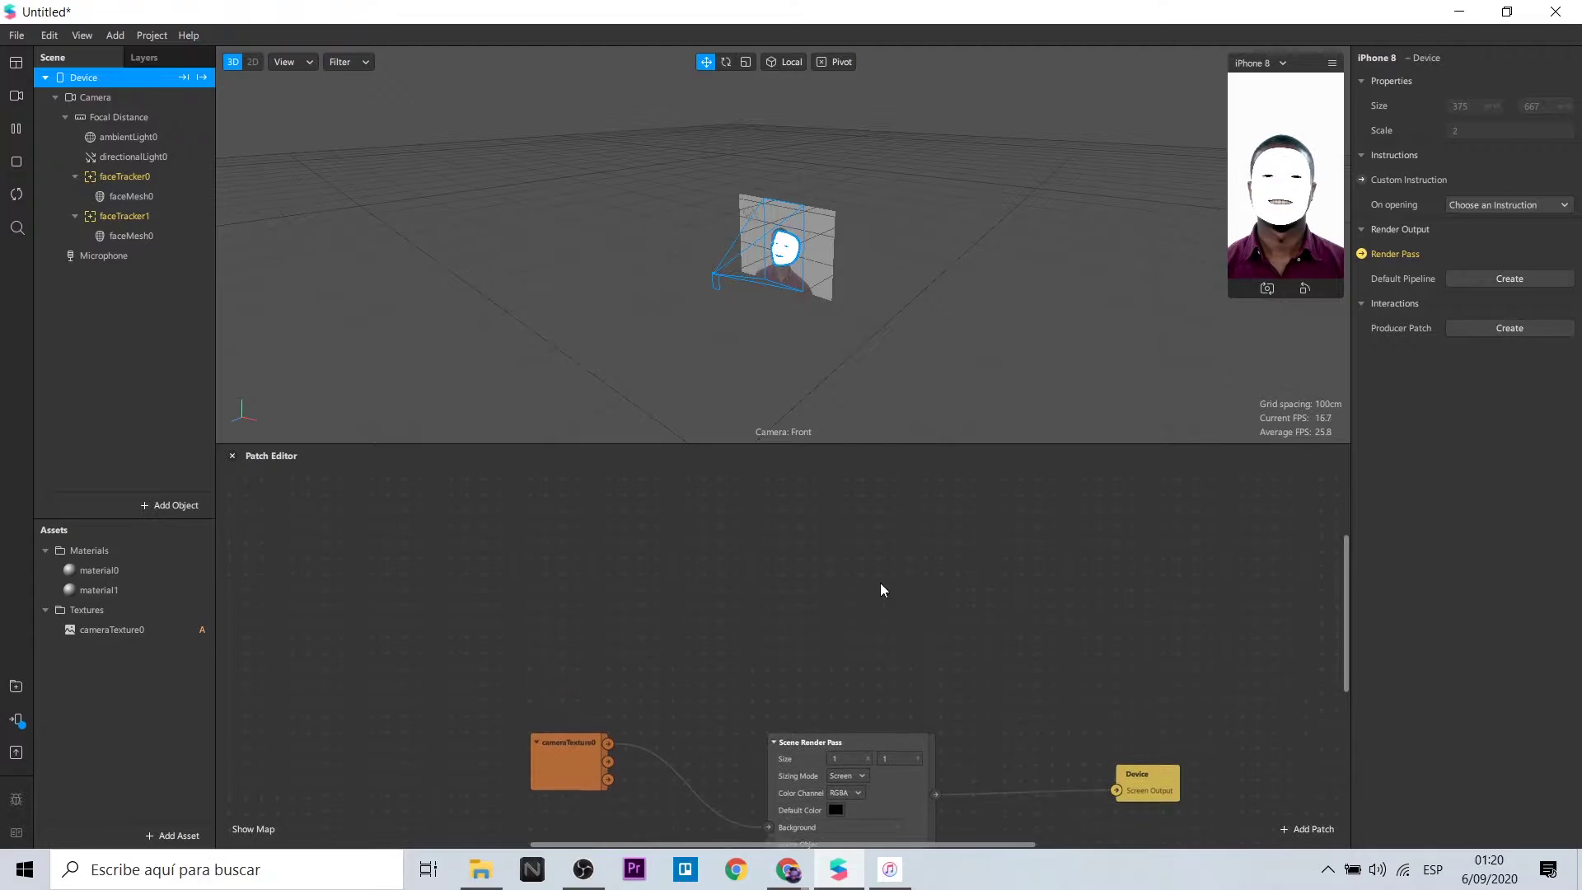
pyautogui.rightClick(873, 578)
pyautogui.write('face')
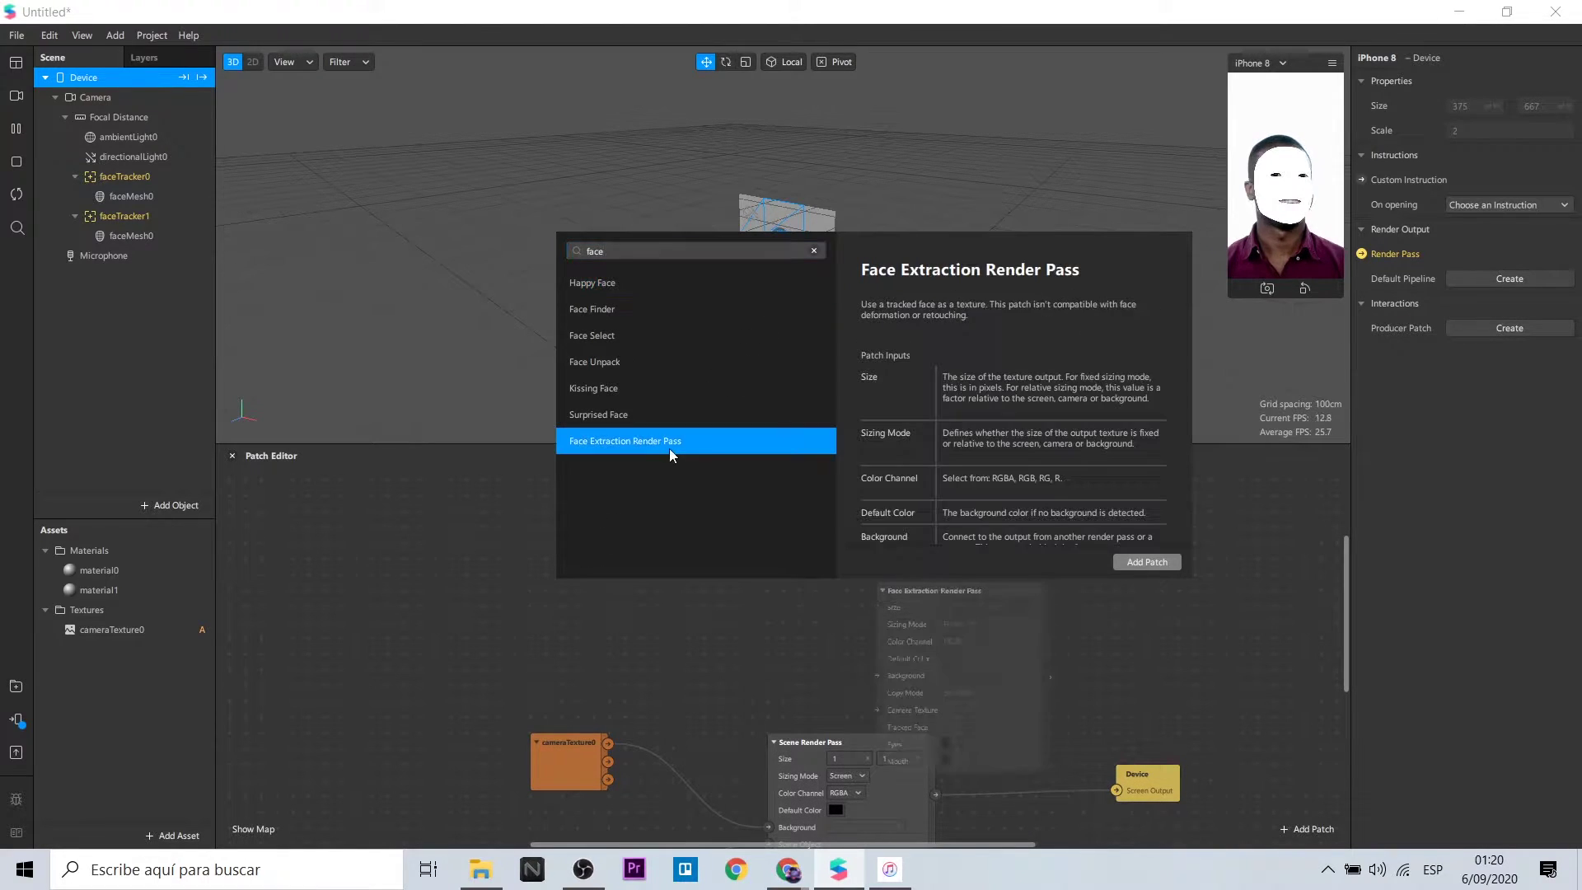
pyautogui.click(1147, 562)
pyautogui.moveTo(955, 596); pyautogui.dragTo(831, 495)
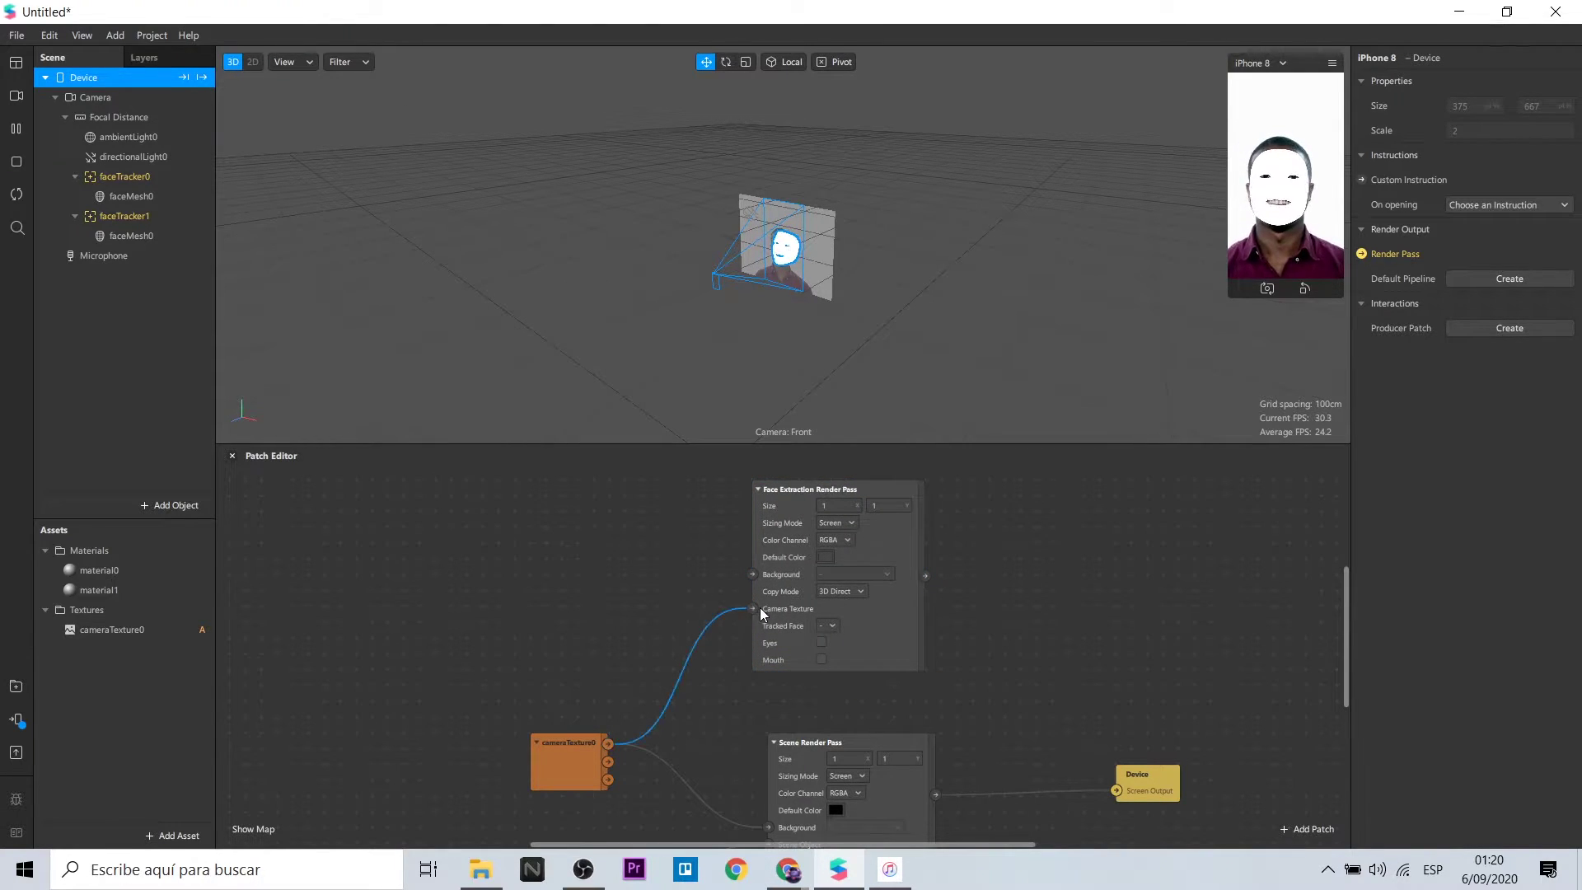
pyautogui.click(830, 627)
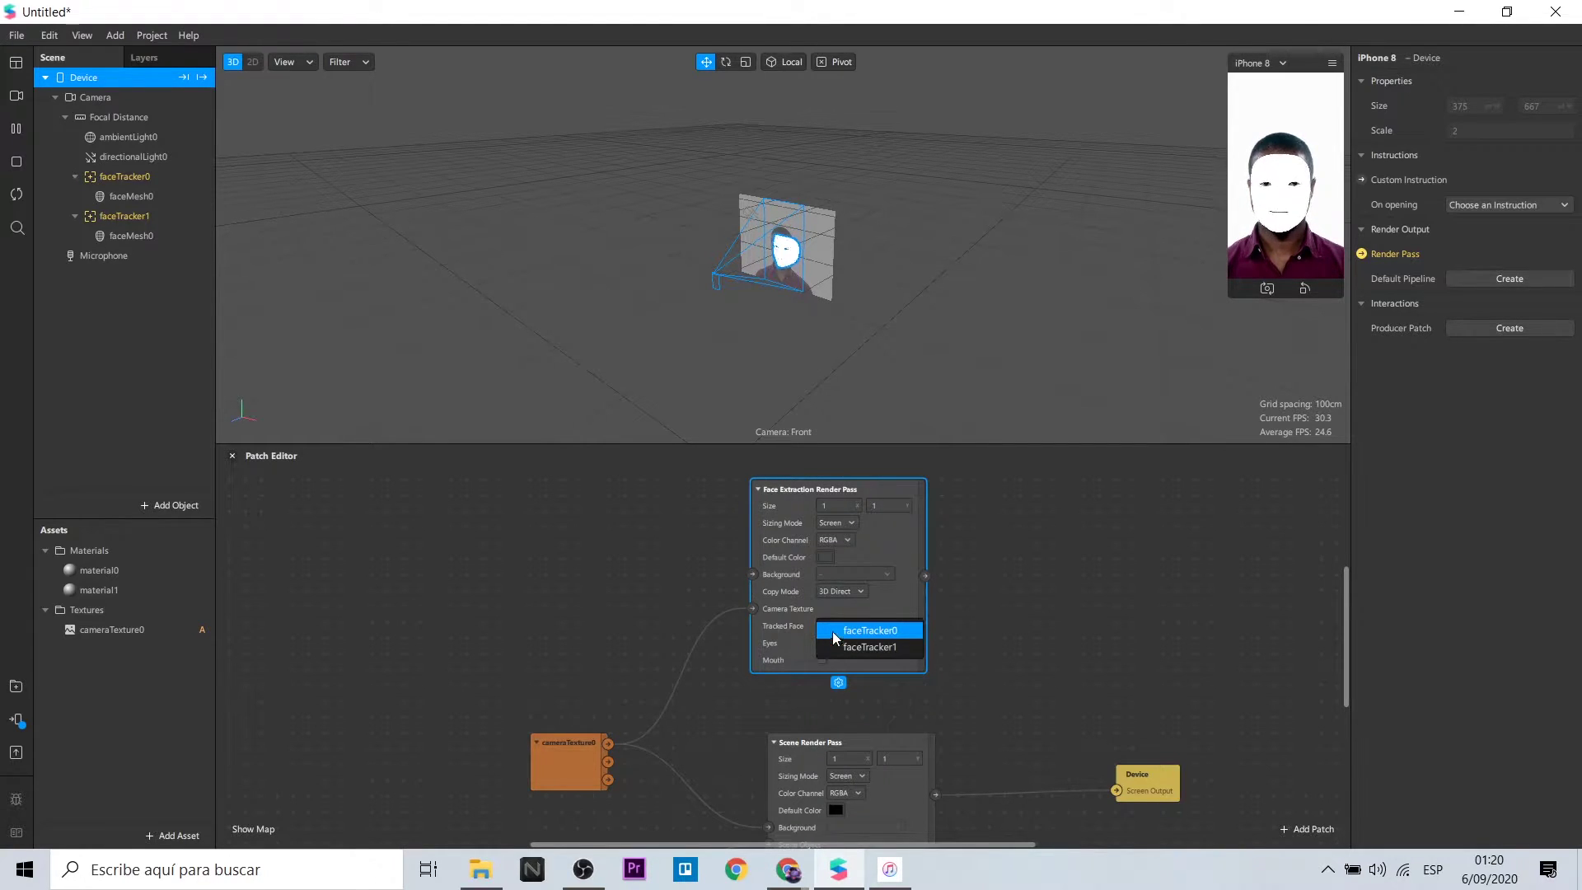
pyautogui.click(846, 631)
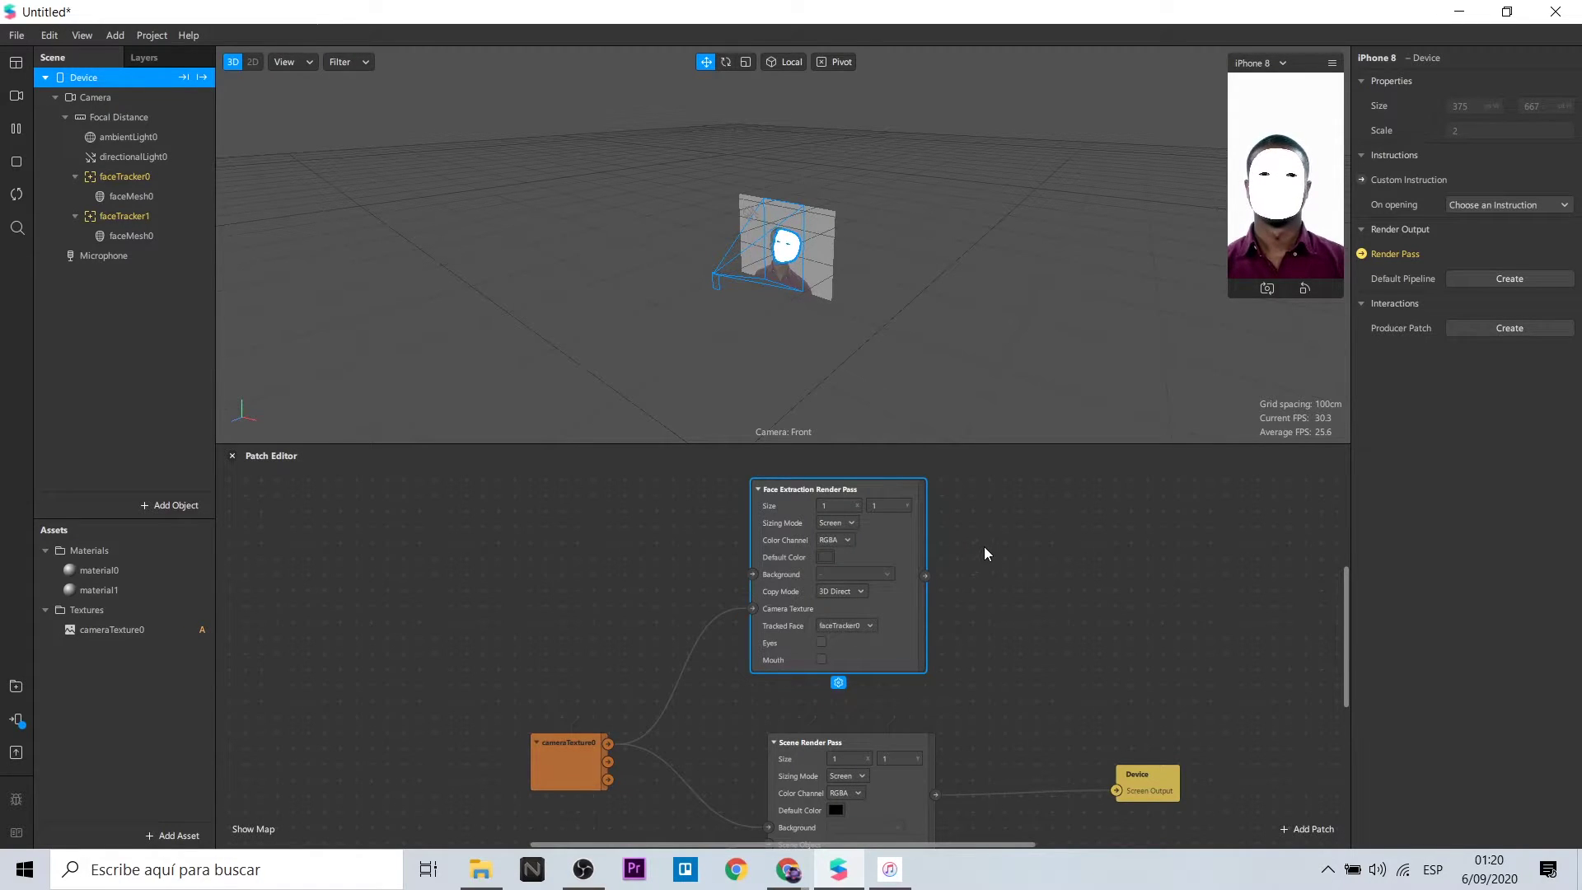
# Step: Create a diffuse texture patch for material1 and connect the faceTracker0 extraction pass to it
pyautogui.click(163, 591)
pyautogui.click(1374, 182)
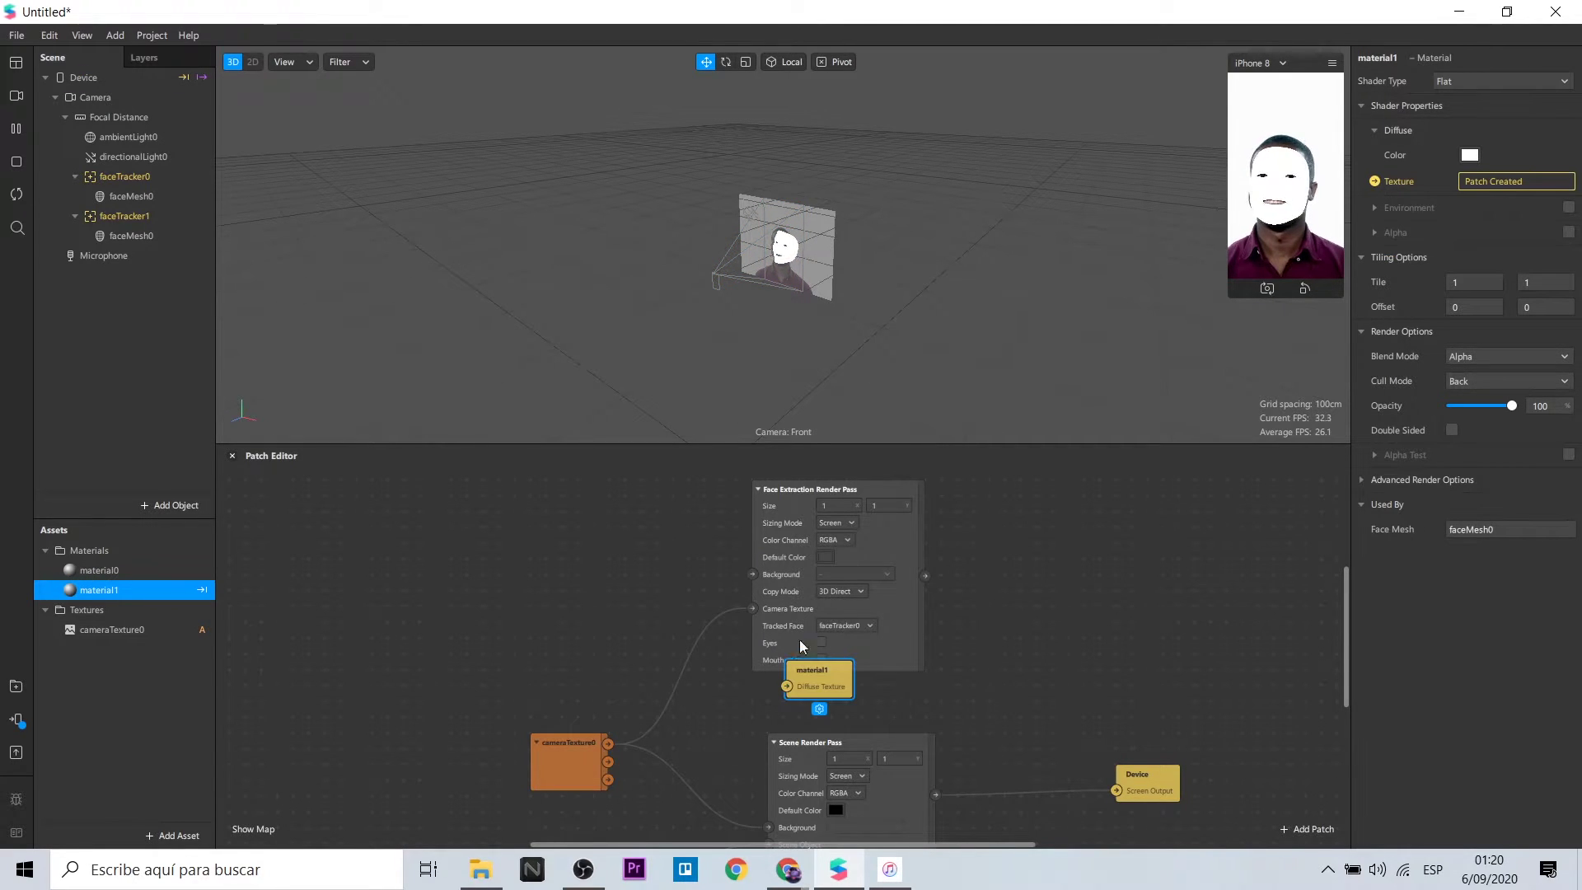
pyautogui.moveTo(841, 668); pyautogui.dragTo(1041, 569)
# Step: Add a second Face Extraction Render Pass patch and place it above the first one
pyautogui.scroll(4, 1055, 567)
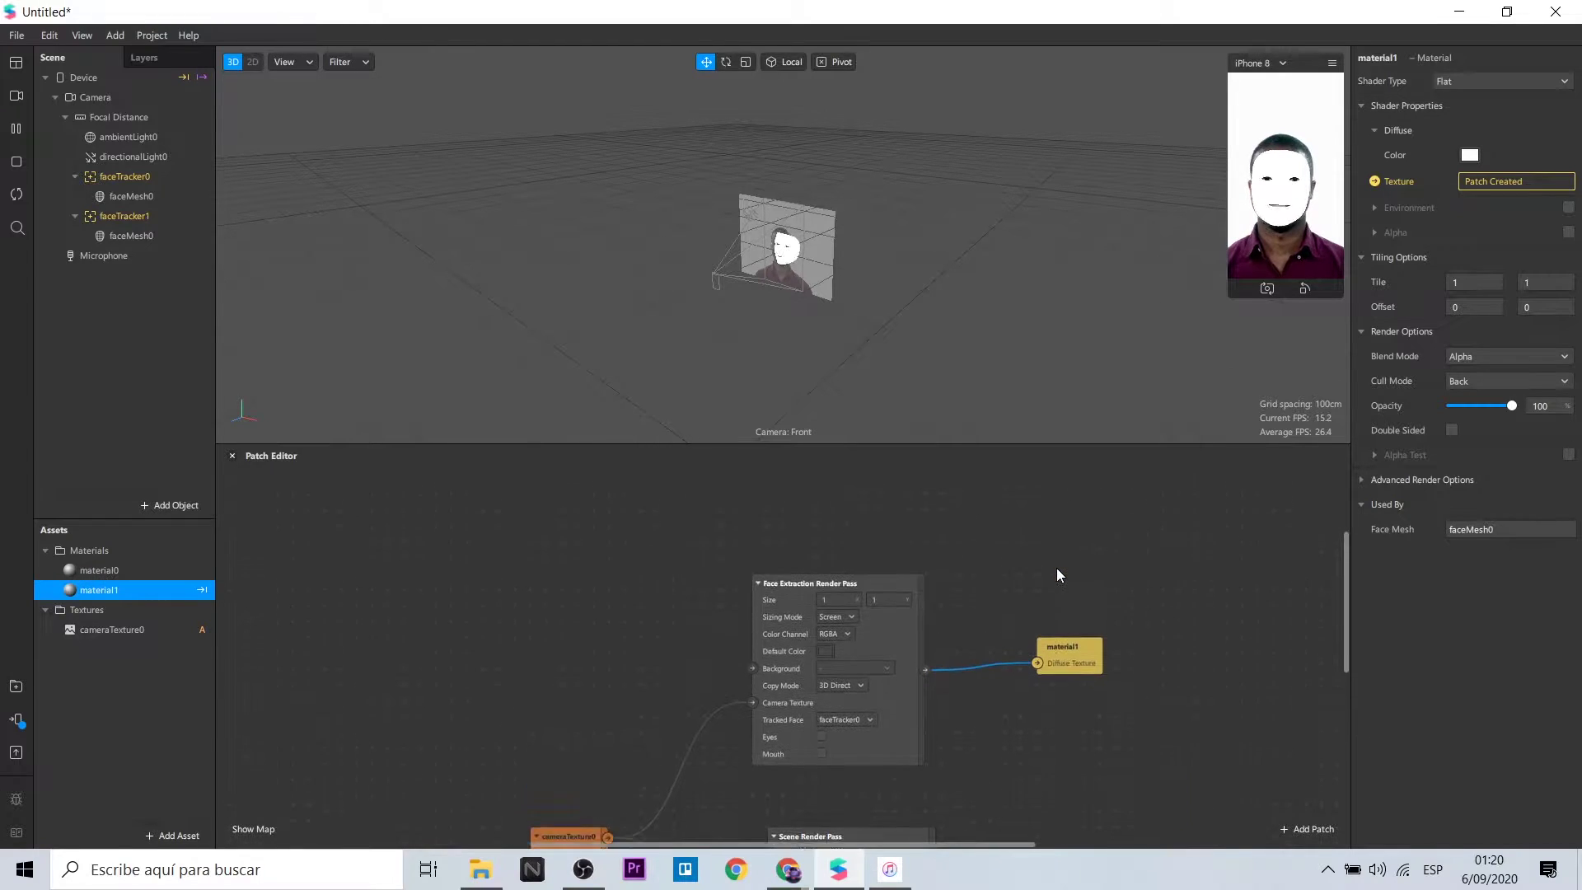
pyautogui.scroll(4, 833, 558)
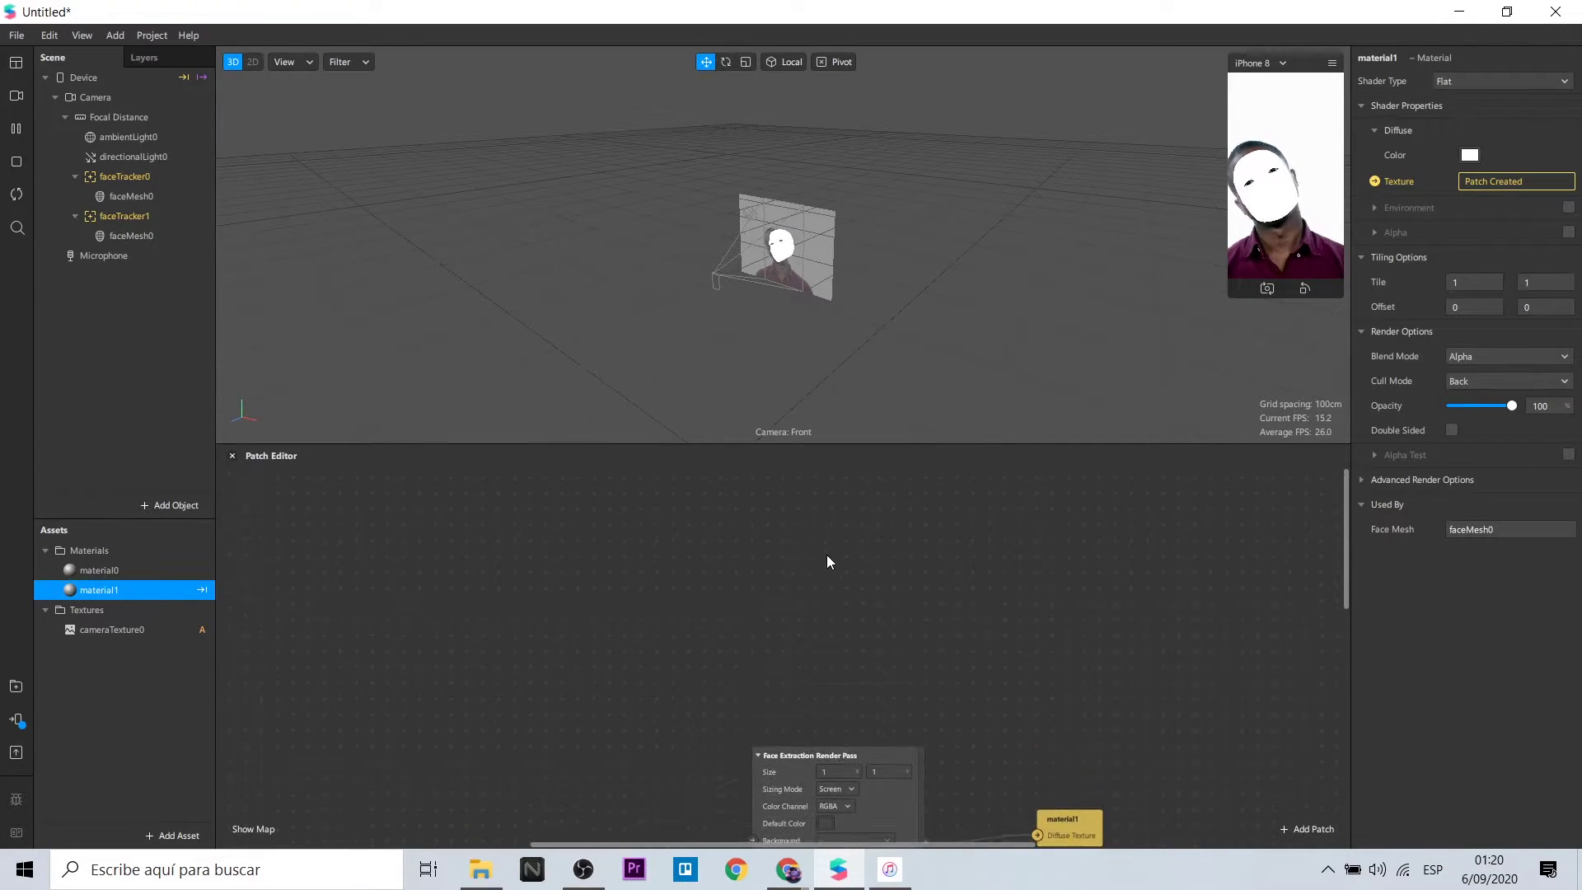
pyautogui.doubleClick(828, 555)
pyautogui.write('face')
pyautogui.click(634, 417)
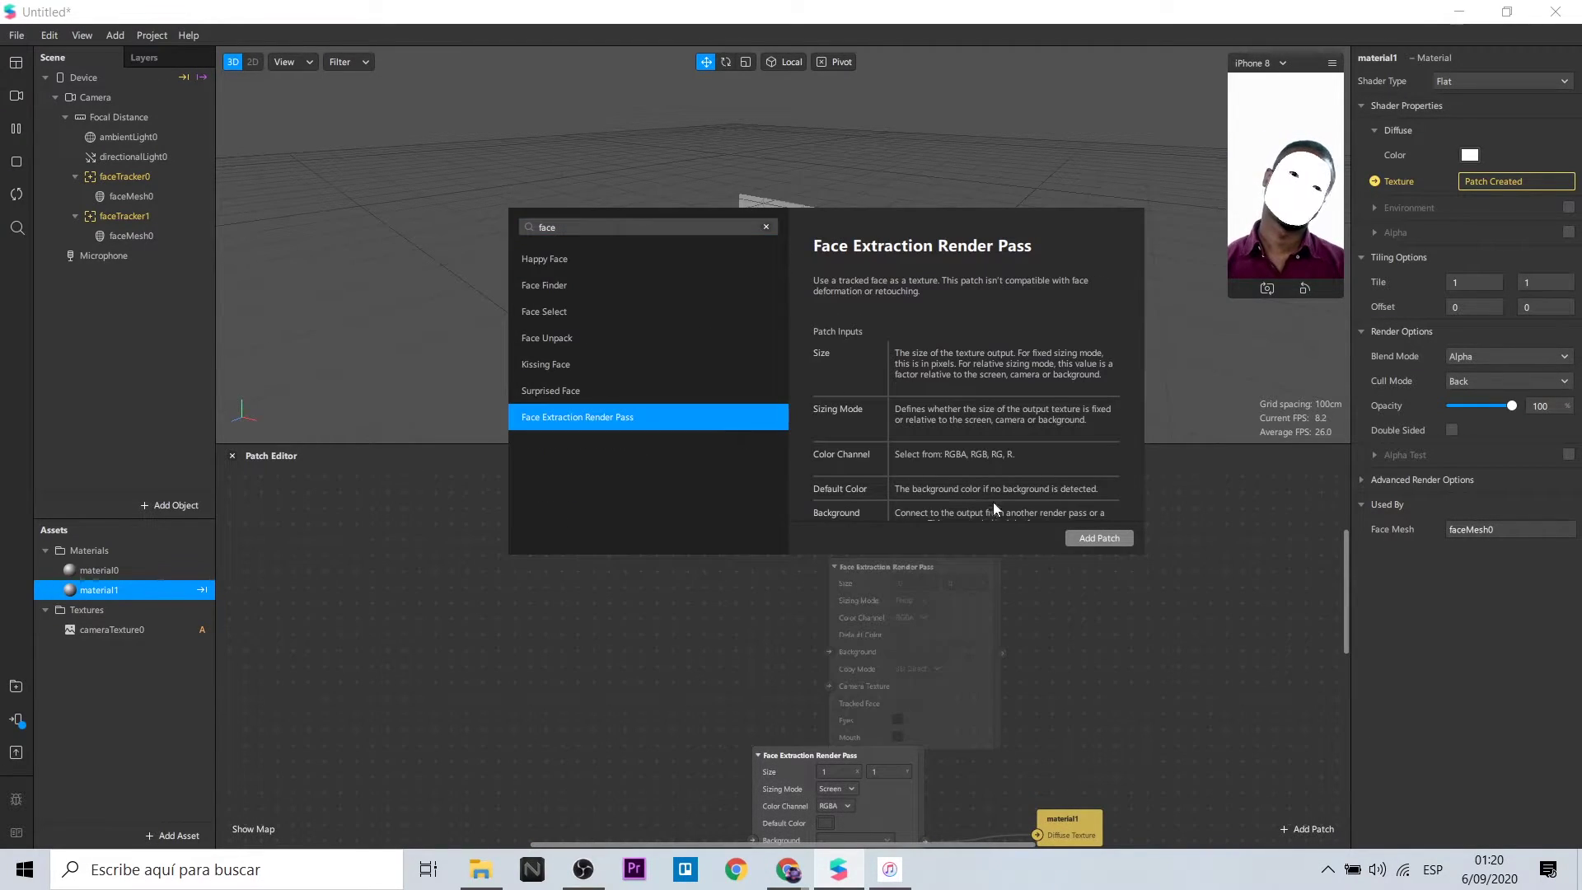
pyautogui.click(1098, 538)
pyautogui.moveTo(877, 561); pyautogui.dragTo(778, 511)
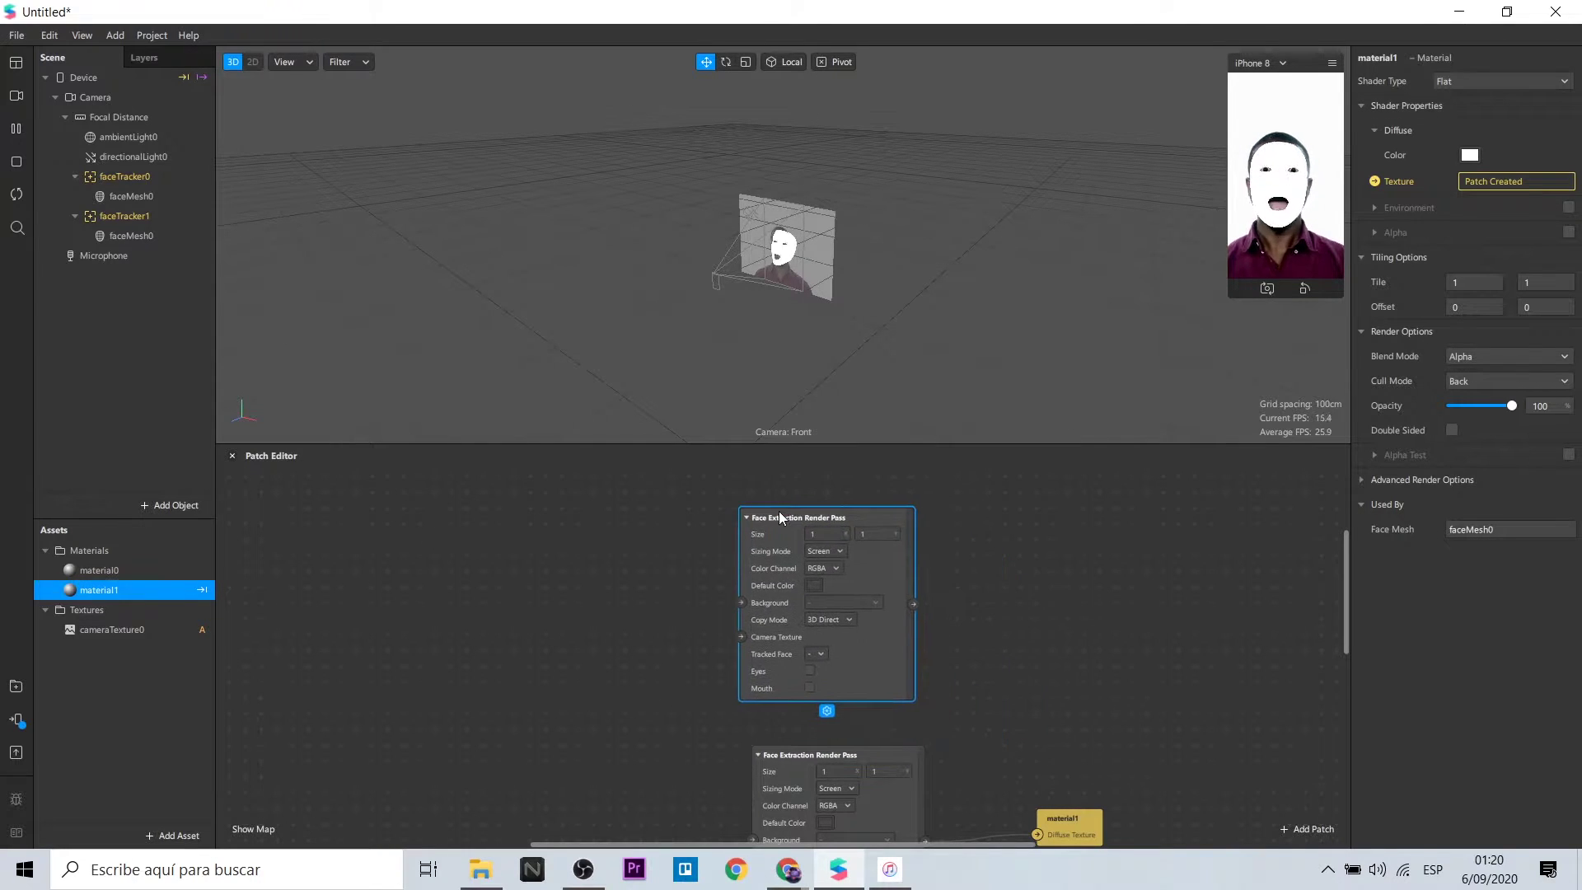
# Step: Connect the camera texture to the second Face Extraction Render Pass and set its tracked face to faceTracker1
pyautogui.scroll(-5, 708, 599)
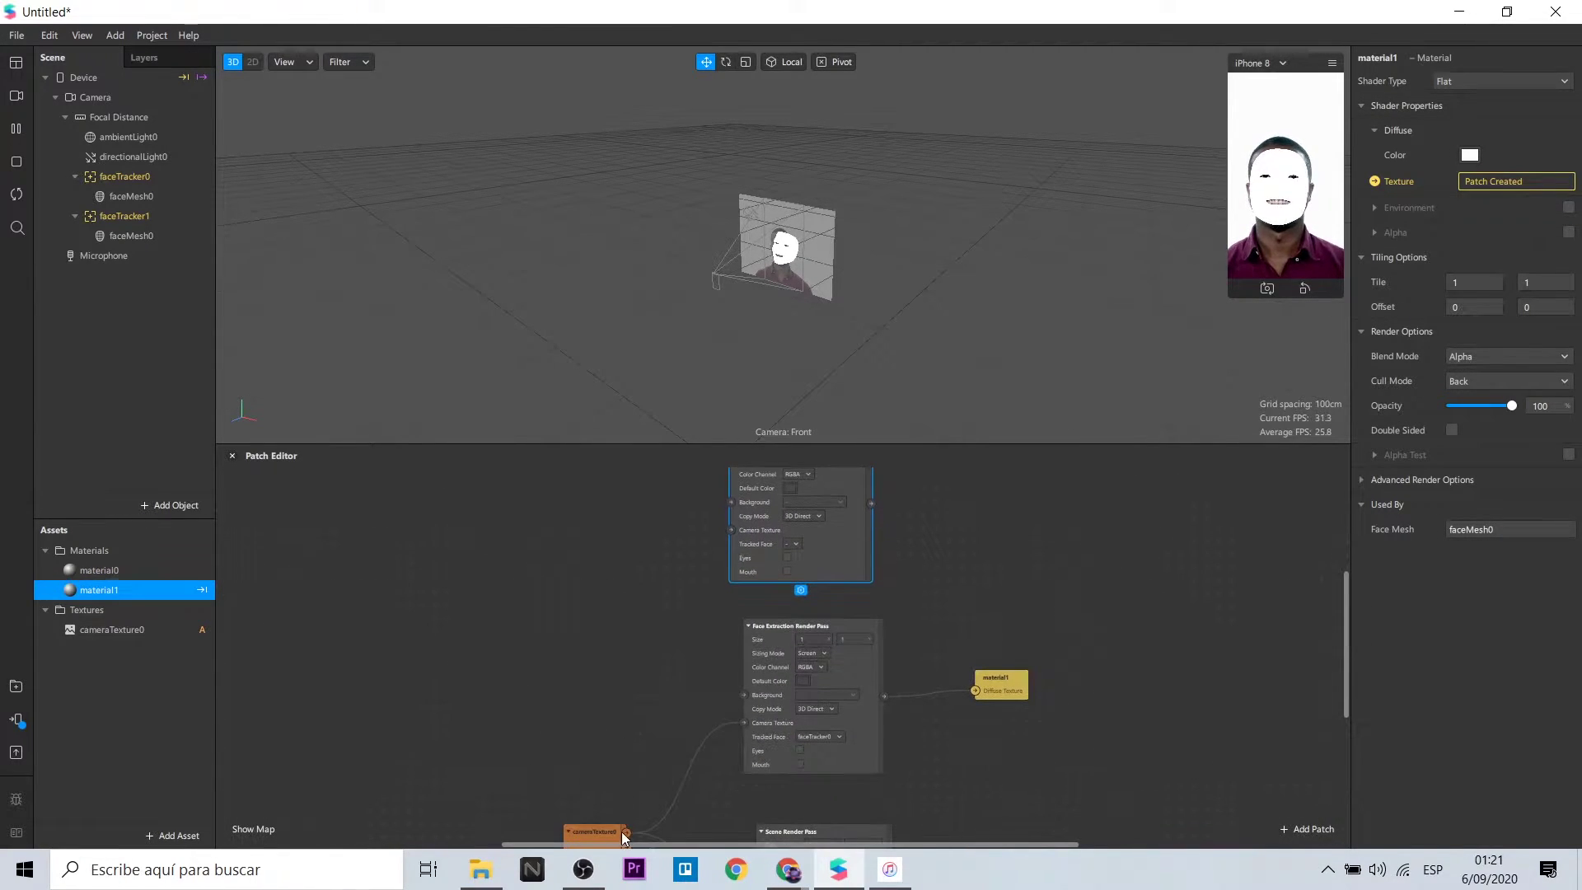
pyautogui.moveTo(626, 832); pyautogui.dragTo(732, 527)
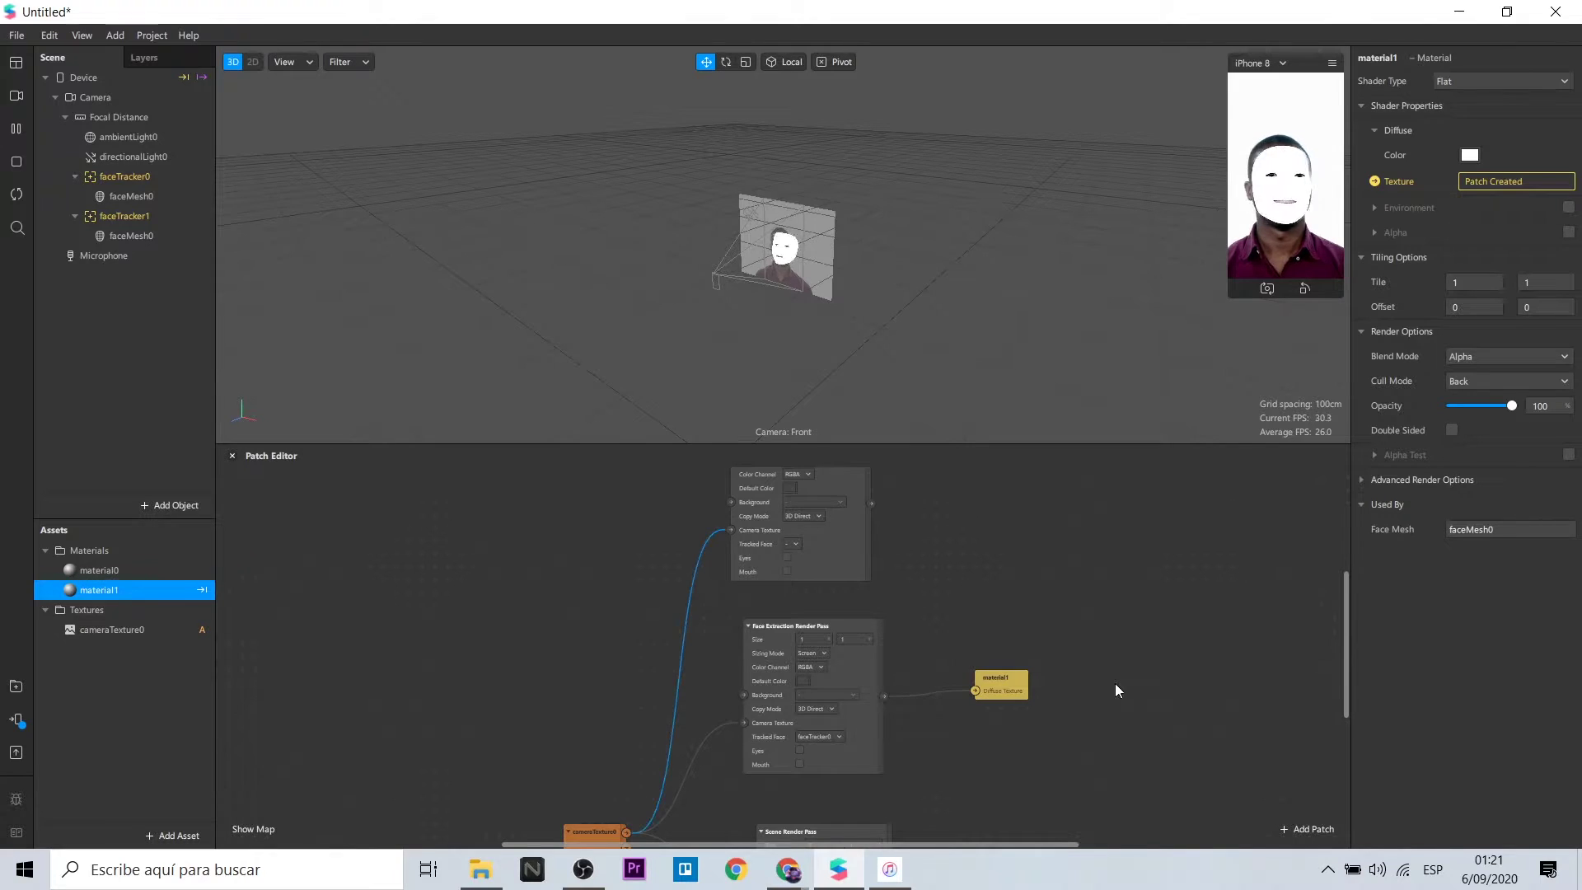
pyautogui.scroll(2, 912, 568)
pyautogui.click(758, 576)
pyautogui.click(797, 597)
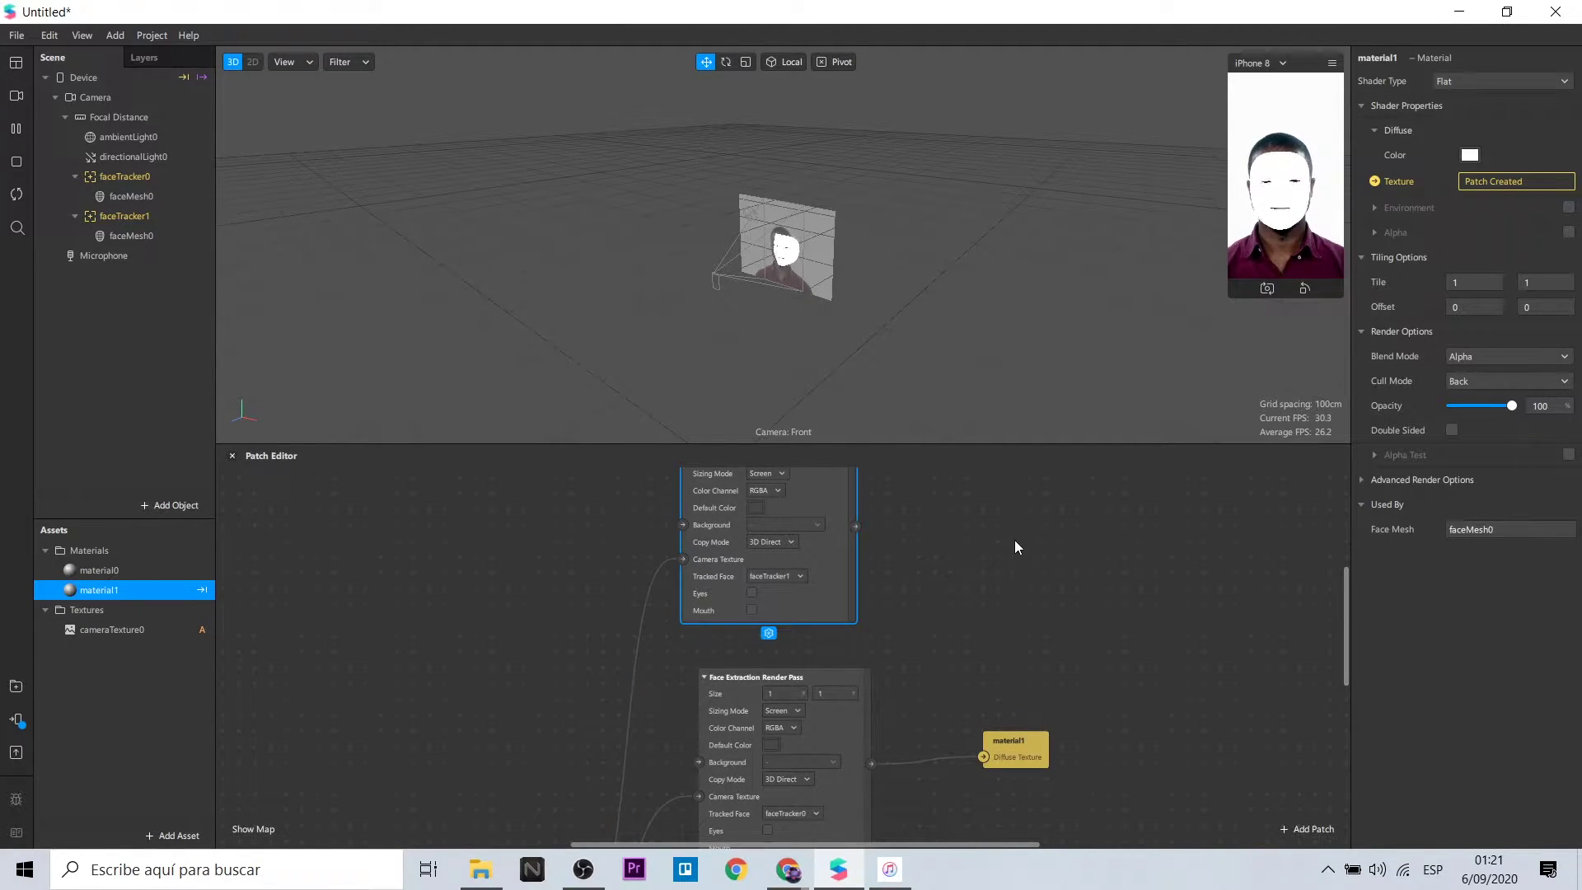
# Step: Create a diffuse texture patch for material0 and connect the faceTracker1 extraction pass to it
pyautogui.click(156, 576)
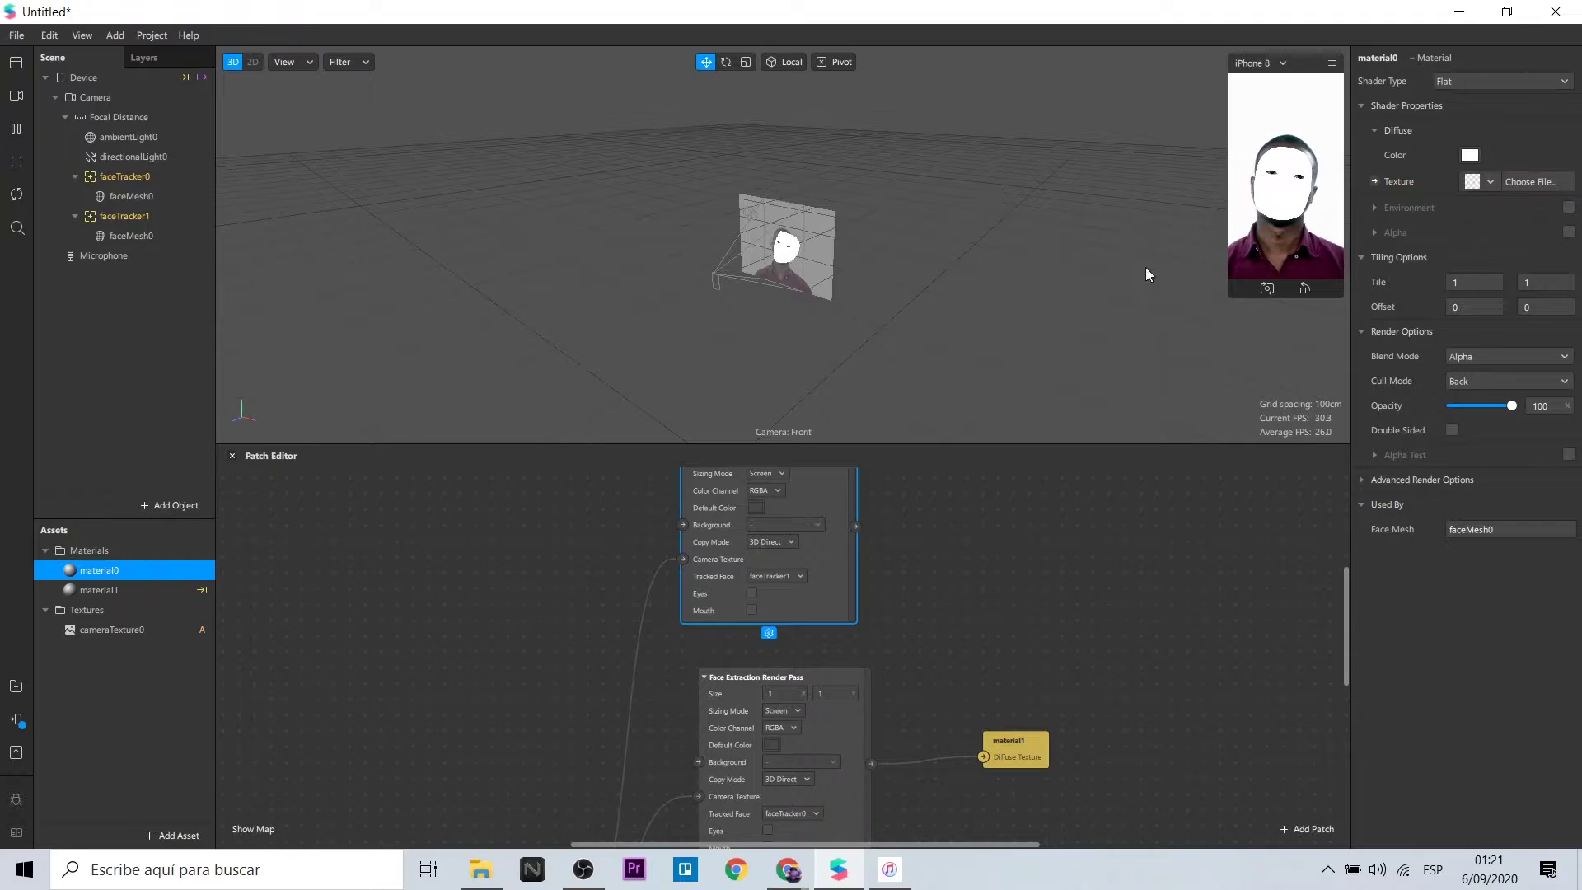
pyautogui.click(1374, 182)
pyautogui.moveTo(821, 669); pyautogui.dragTo(952, 519)
pyautogui.click(853, 531)
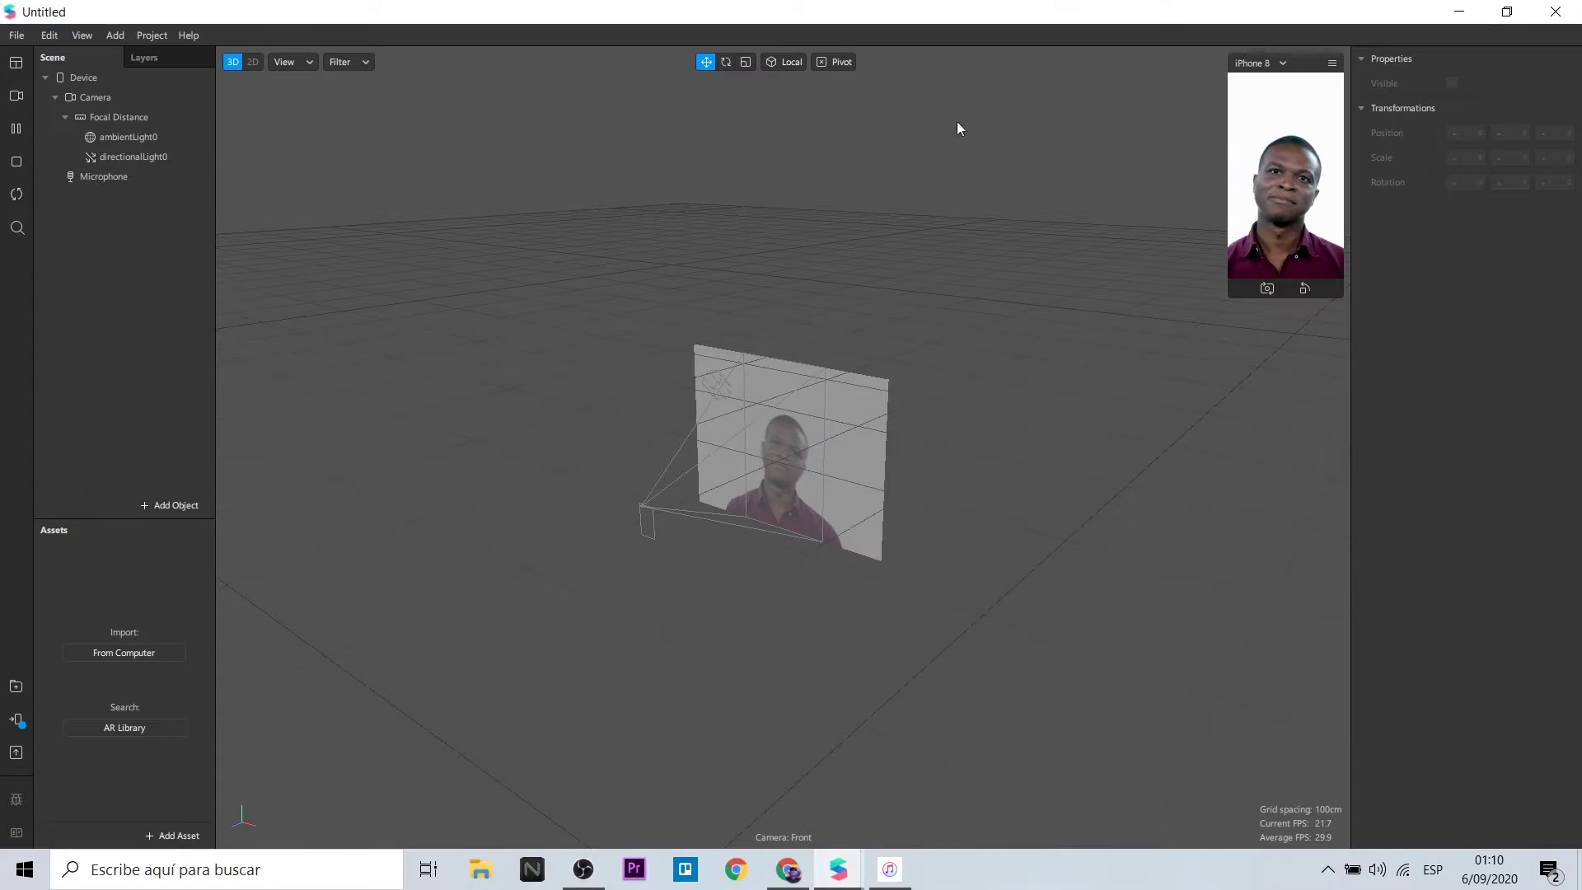
# Step: Add a Face Mesh object to the scene and create a new material for it
pyautogui.click(193, 506)
pyautogui.write('face')
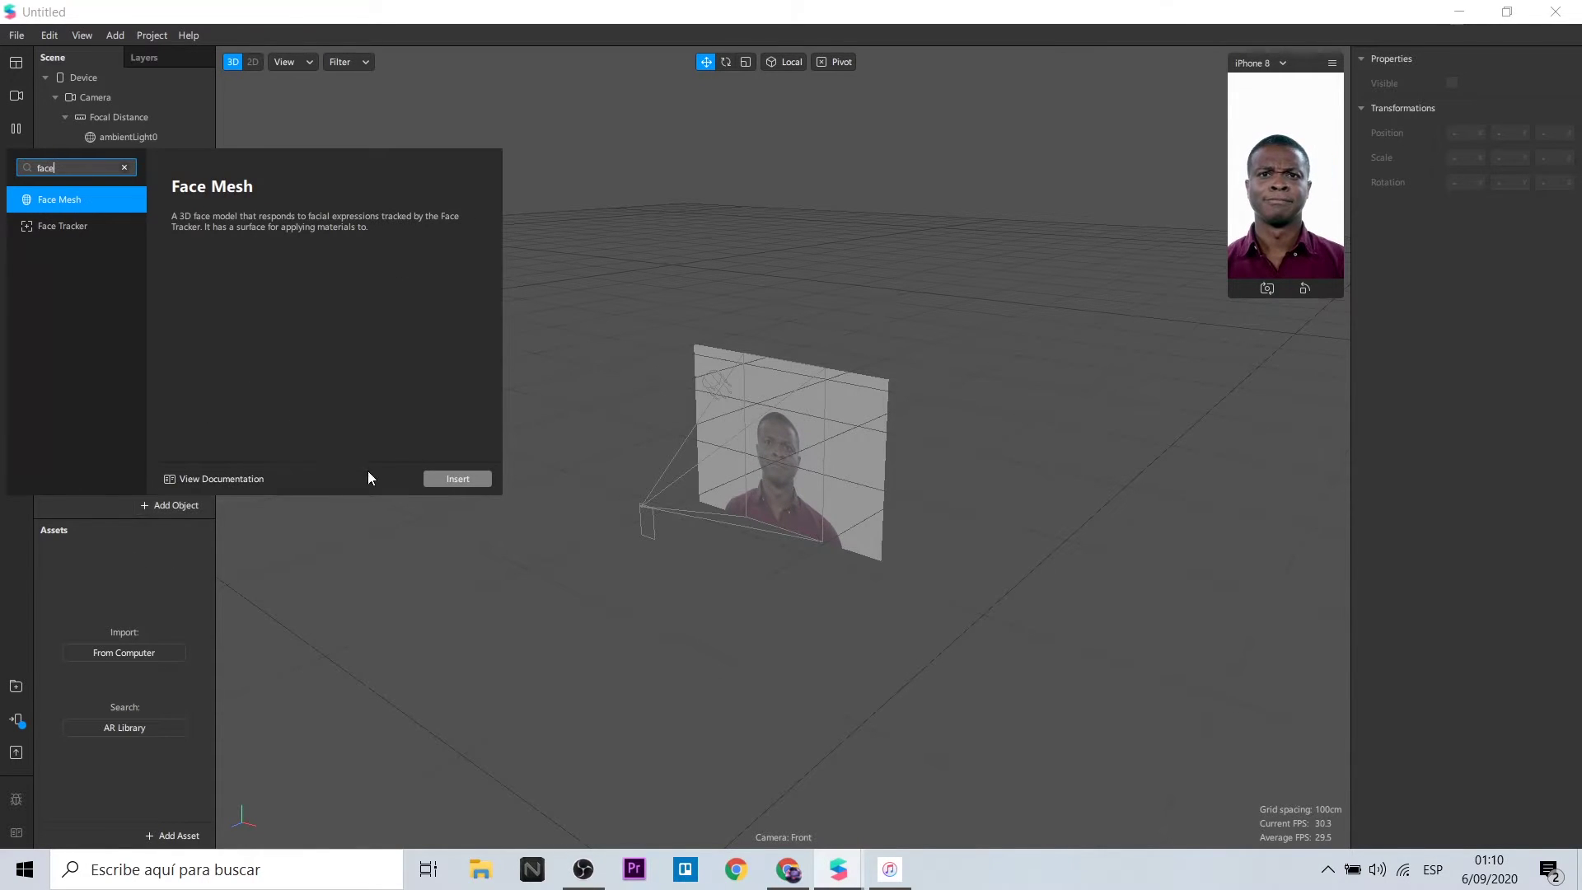
pyautogui.click(450, 478)
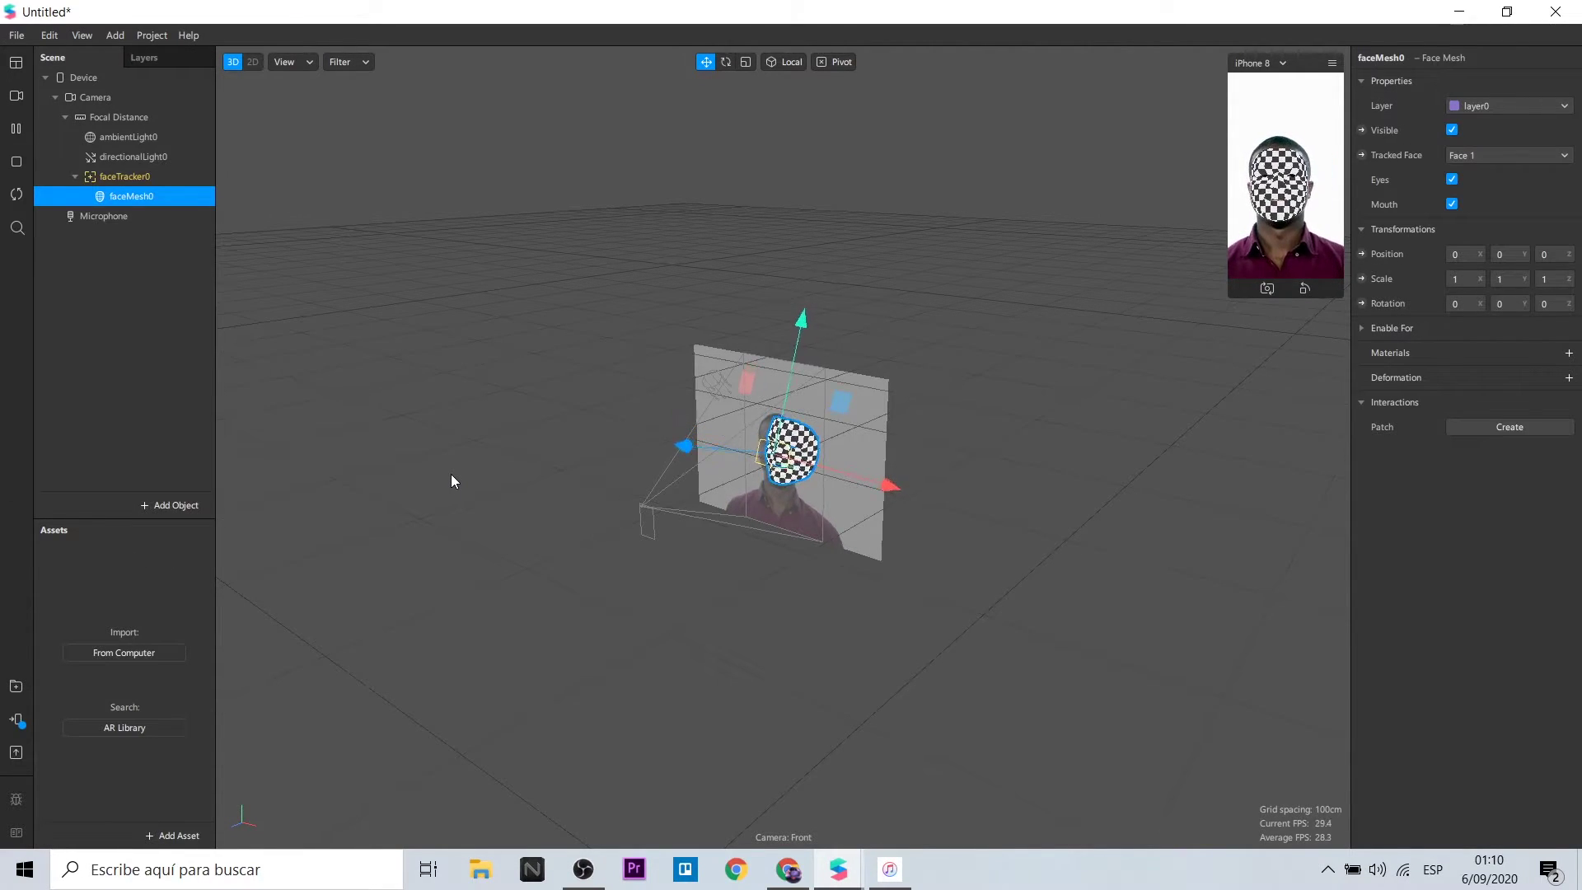
pyautogui.click(1569, 355)
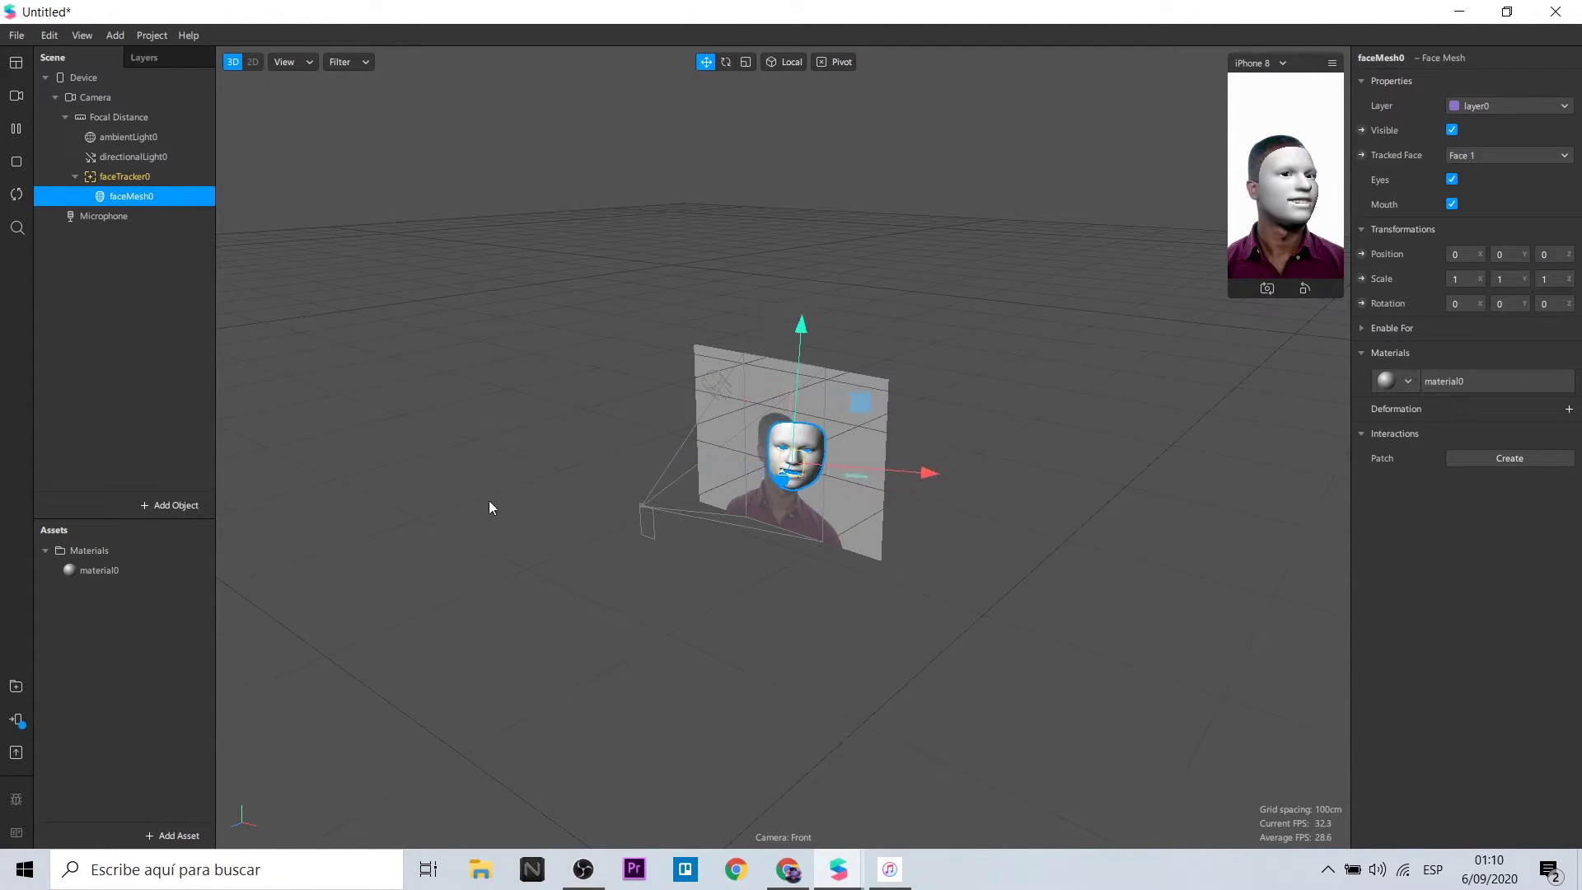
# Step: Set material0's shader type to Flat
pyautogui.click(99, 570)
pyautogui.click(1495, 84)
pyautogui.click(1496, 86)
pyautogui.press('F2')
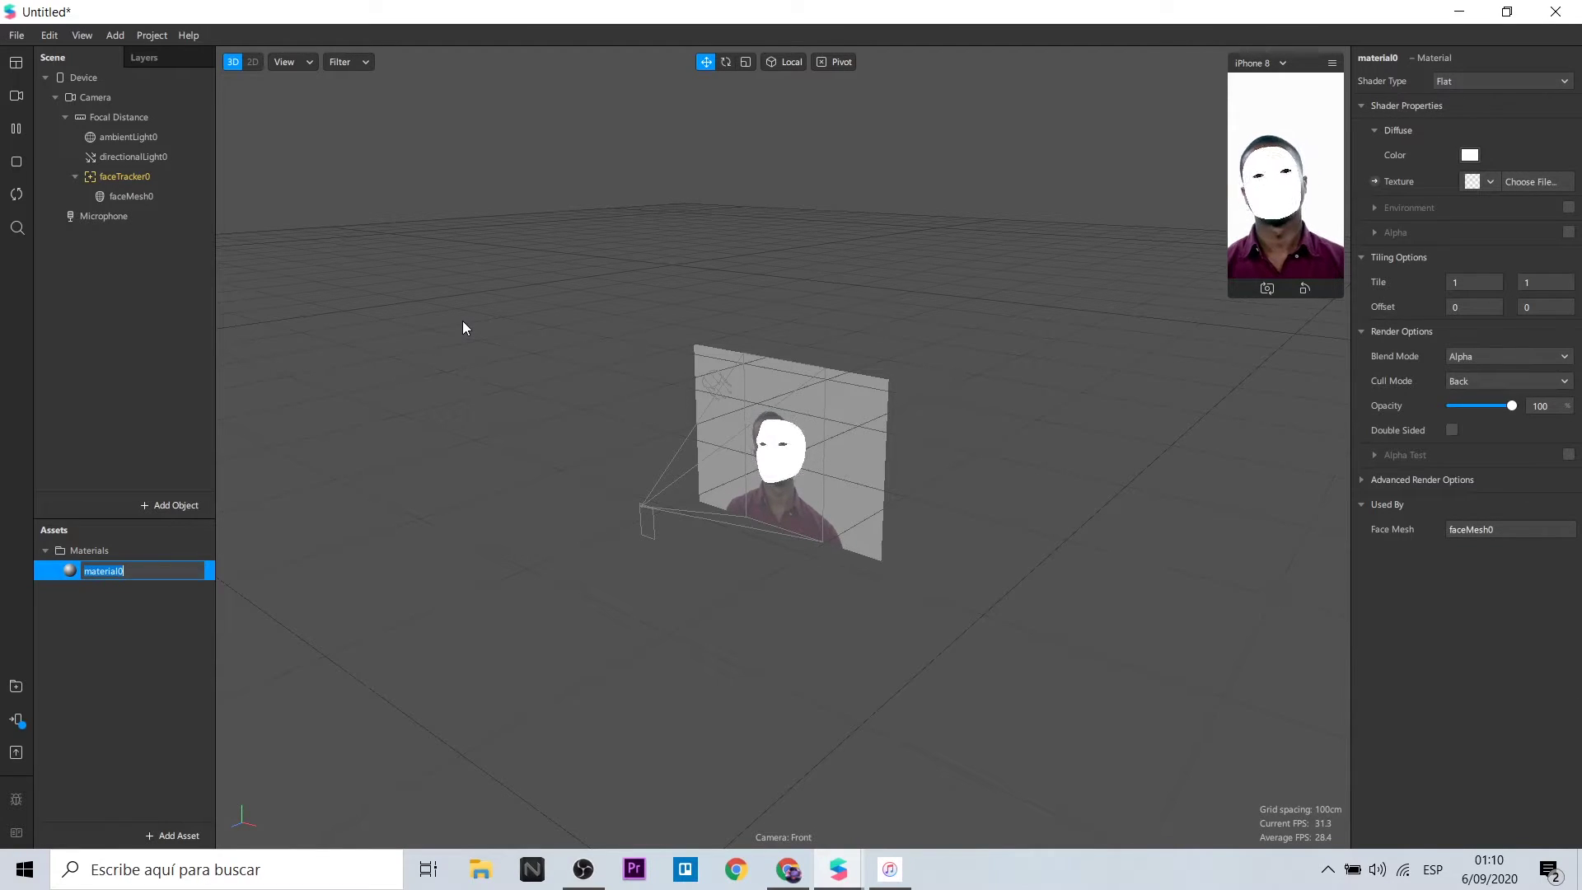
# Step: Show the Patch Editor and enlarge both it and the device preview
pyautogui.click(82, 34)
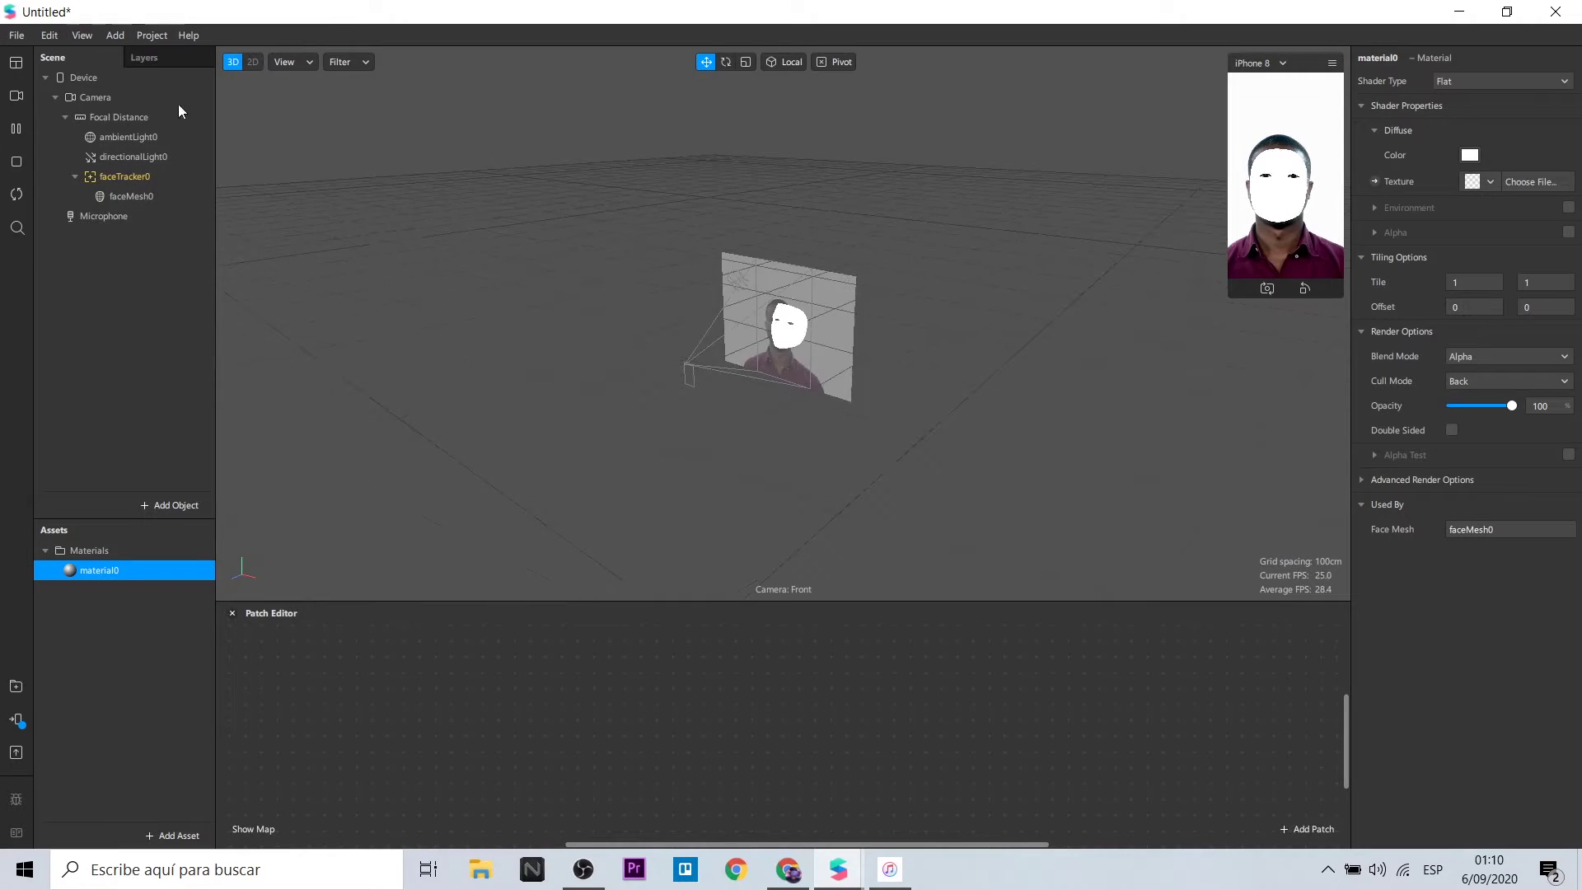
pyautogui.click(123, 62)
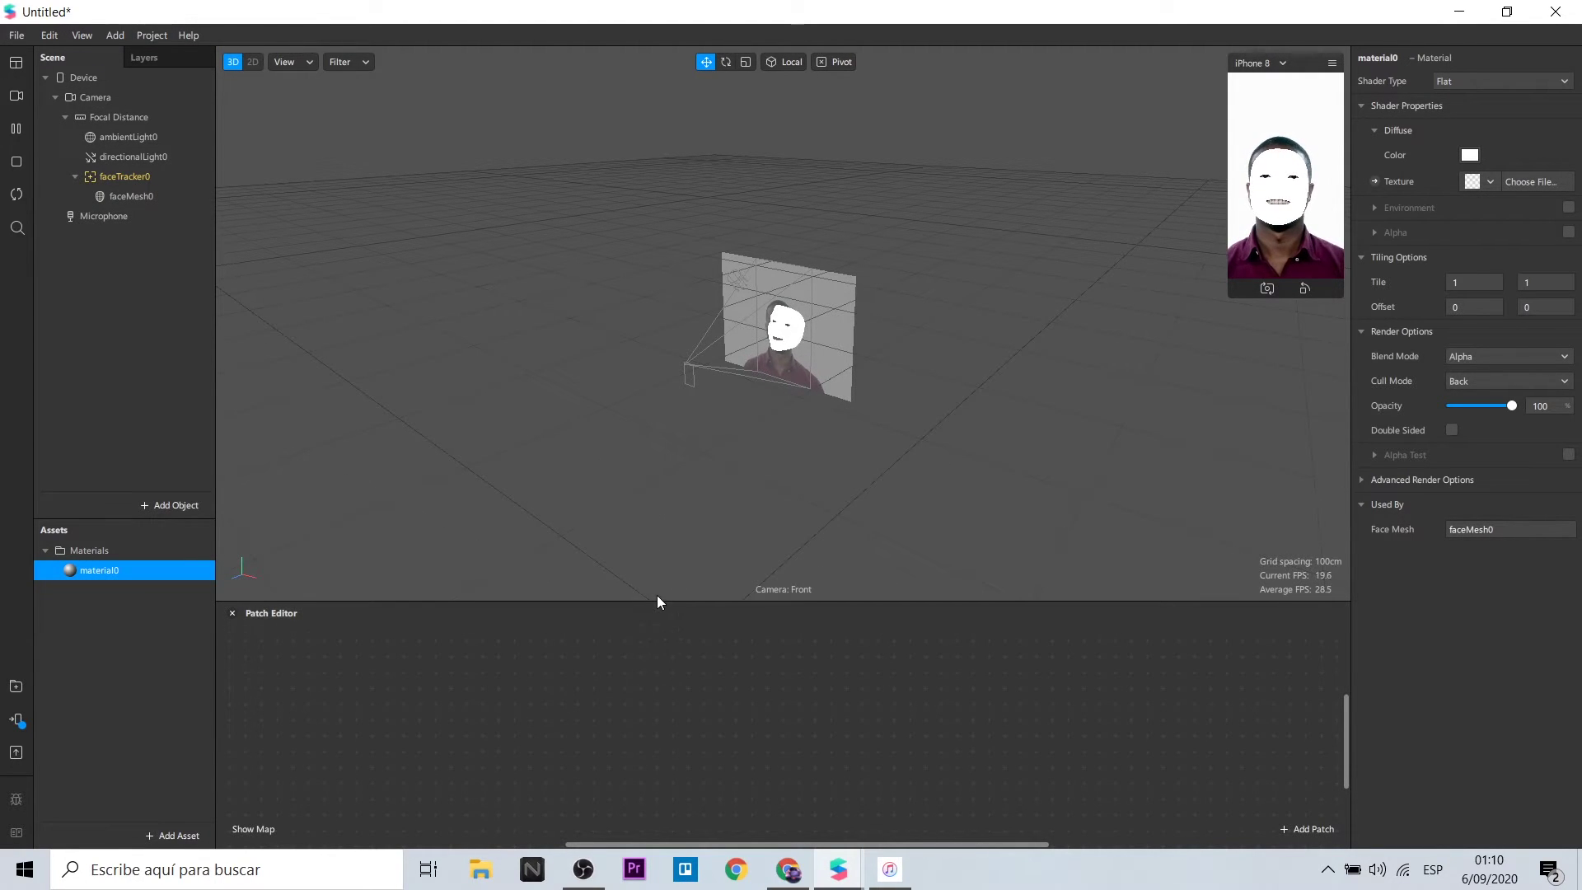
pyautogui.moveTo(655, 601); pyautogui.dragTo(659, 433)
pyautogui.moveTo(1228, 296); pyautogui.dragTo(1169, 402)
pyautogui.moveTo(943, 445); pyautogui.dragTo(941, 402)
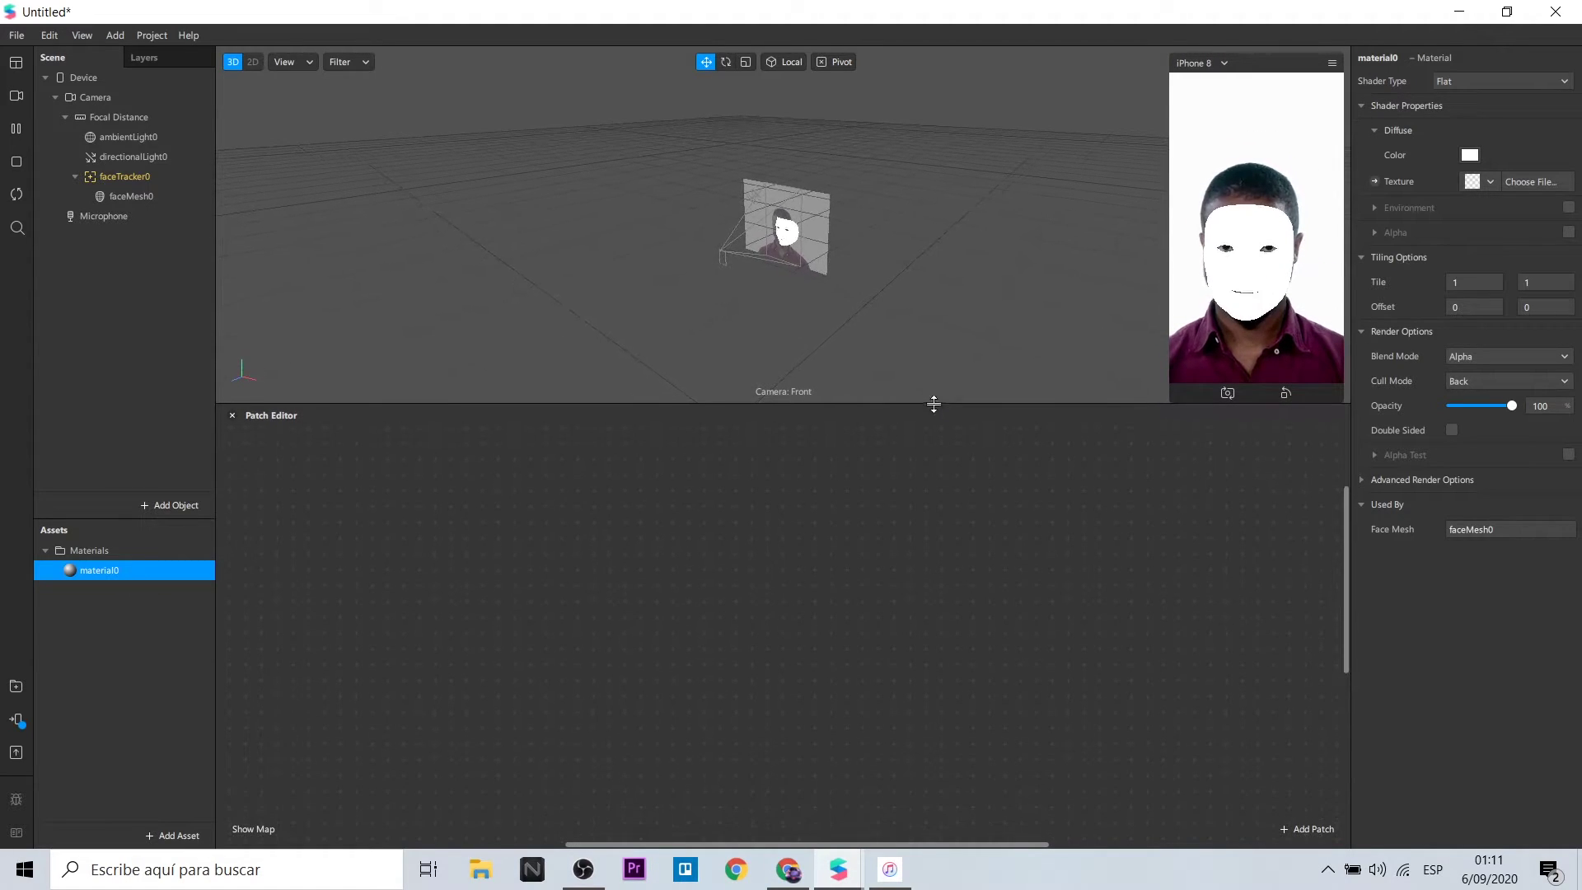
# Step: Create the default render pipeline for the Device and spread its four patches apart
pyautogui.click(112, 82)
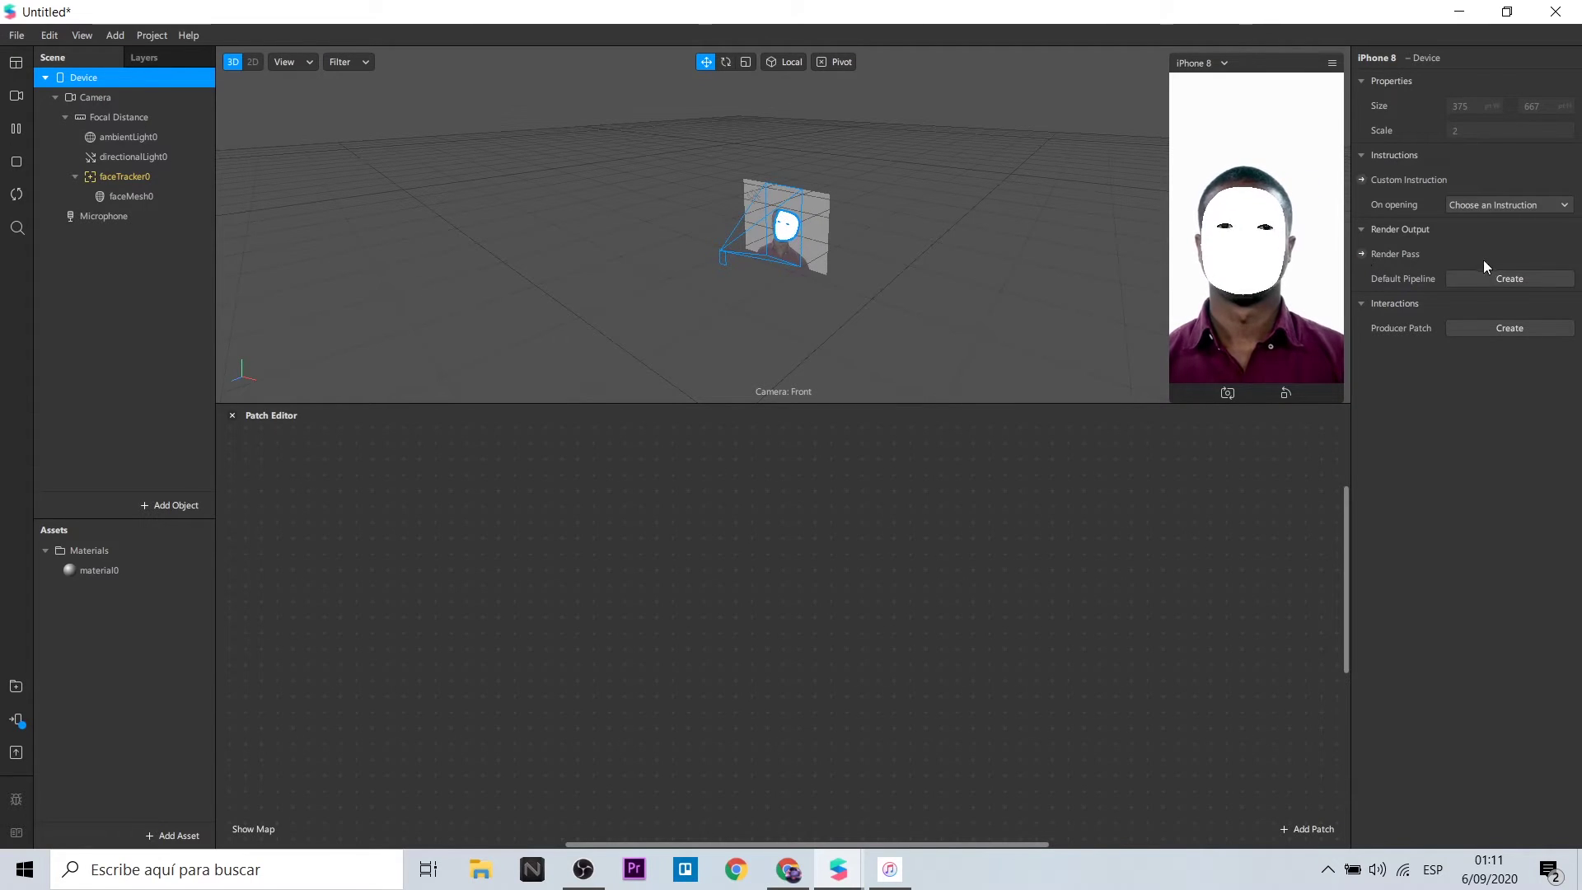
pyautogui.click(1499, 276)
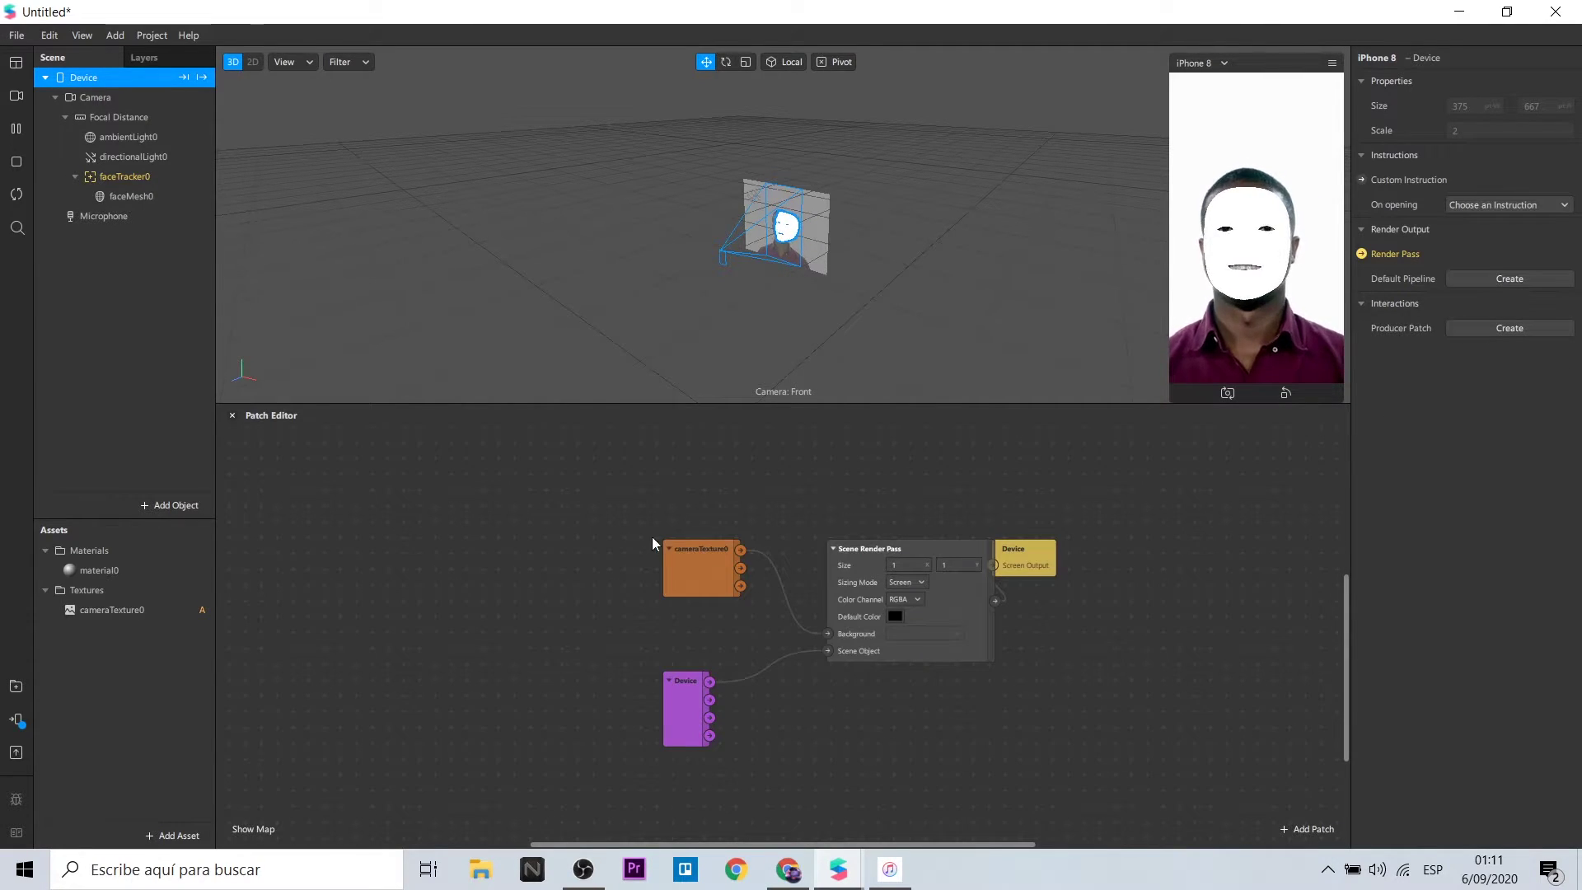
pyautogui.moveTo(700, 548); pyautogui.dragTo(568, 547)
pyautogui.moveTo(704, 696); pyautogui.dragTo(569, 670)
pyautogui.moveTo(885, 554); pyautogui.dragTo(778, 569)
pyautogui.moveTo(1023, 551); pyautogui.dragTo(1145, 565)
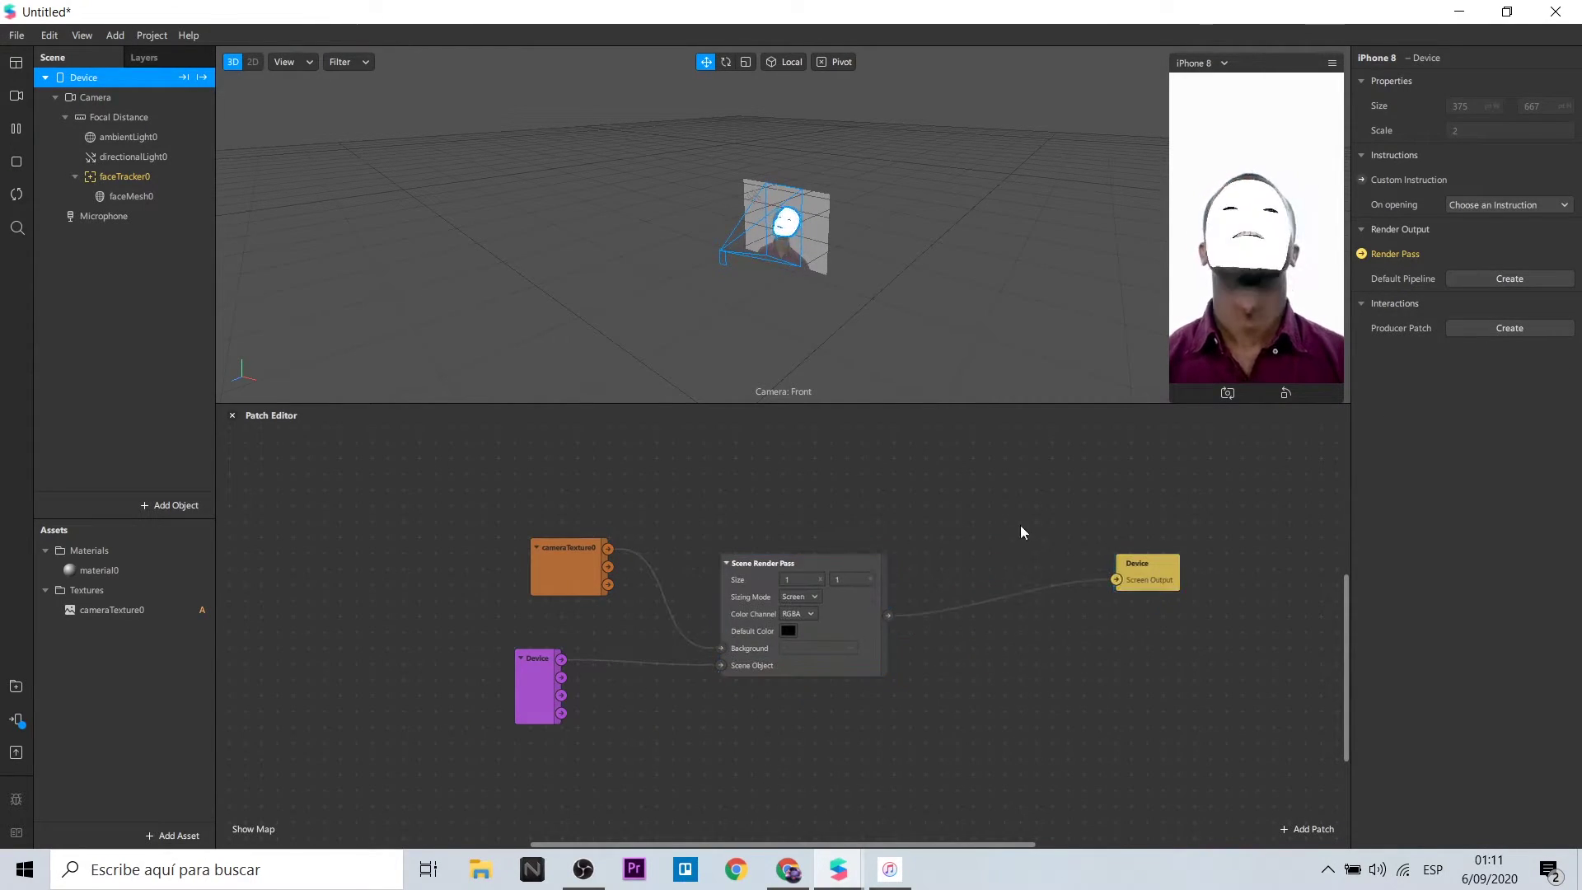
# Step: Add a Face Extraction Render Pass patch and place it above the Scene Render Pass
pyautogui.scroll(-3, 1022, 822)
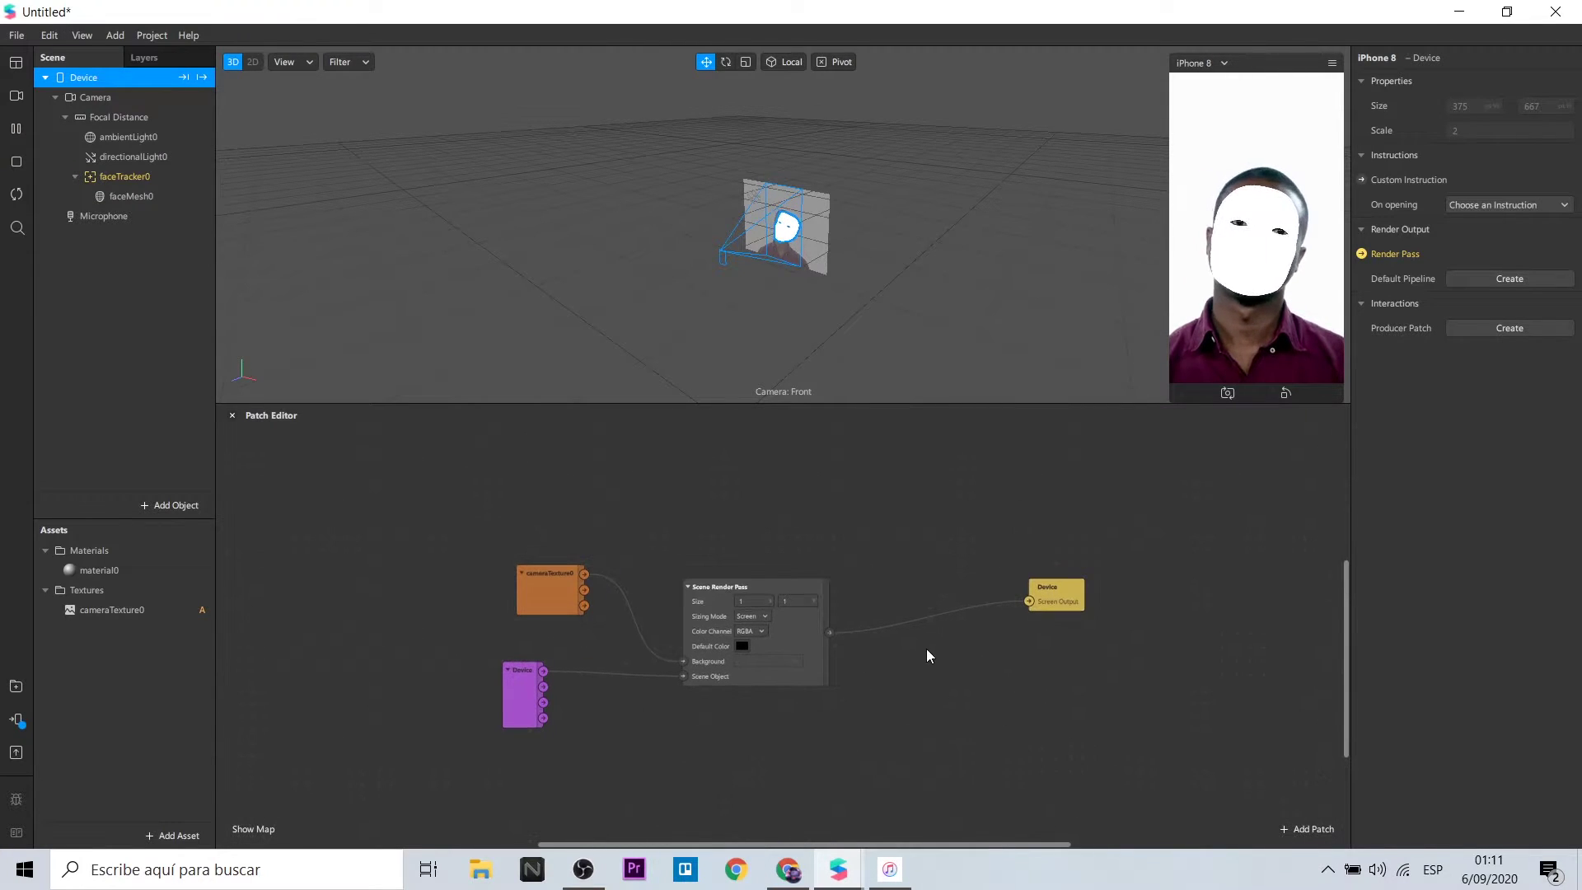
pyautogui.scroll(3, 926, 655)
pyautogui.rightClick(749, 557)
pyautogui.write('face')
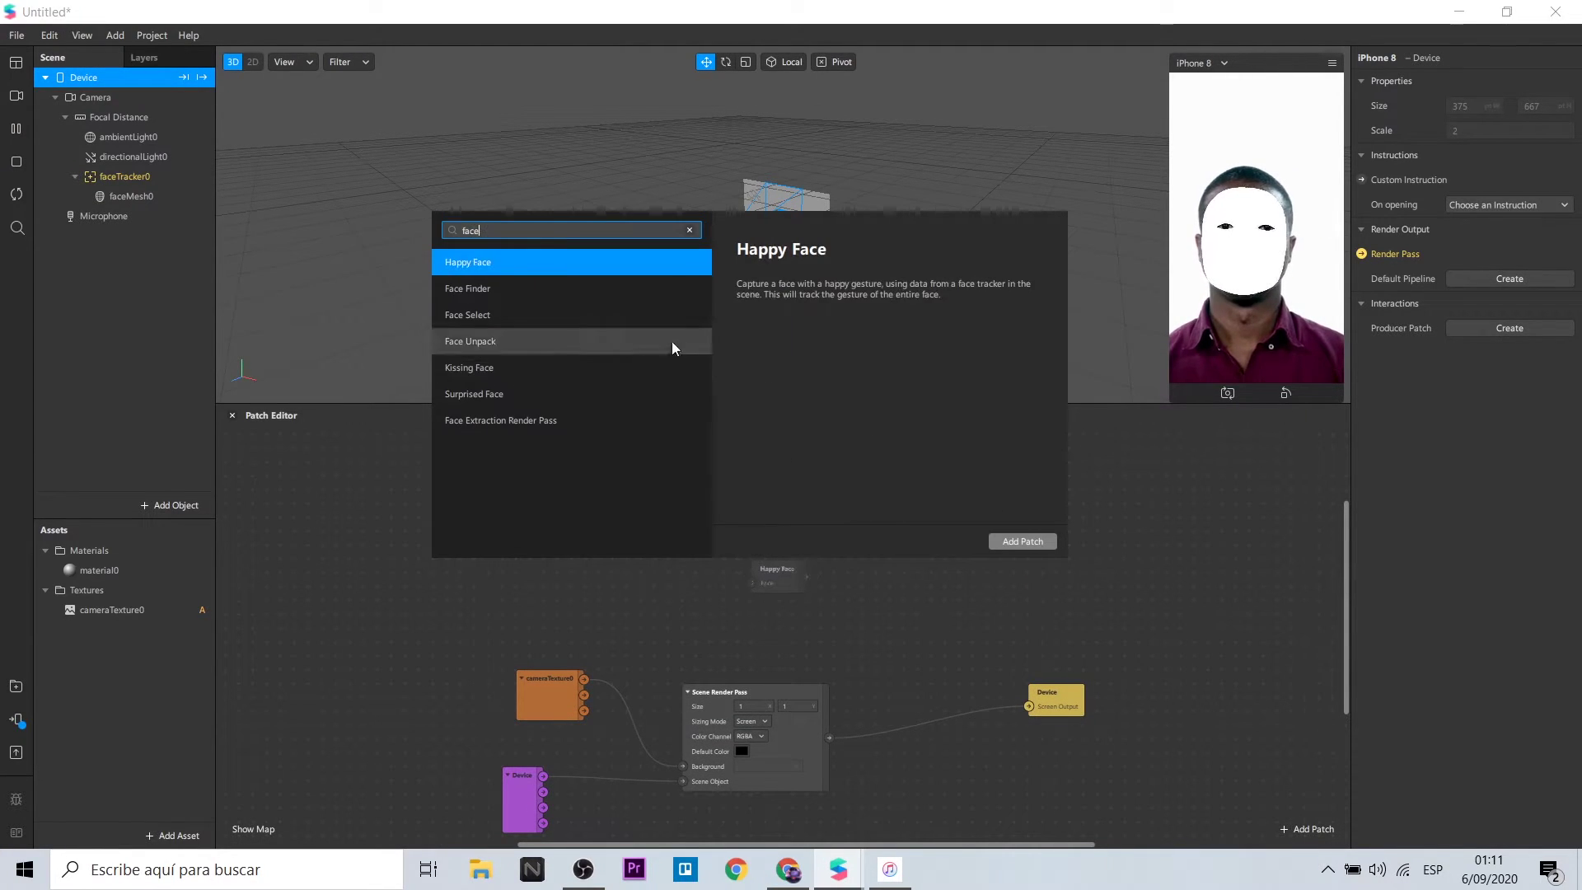
pyautogui.click(580, 416)
pyautogui.click(1022, 542)
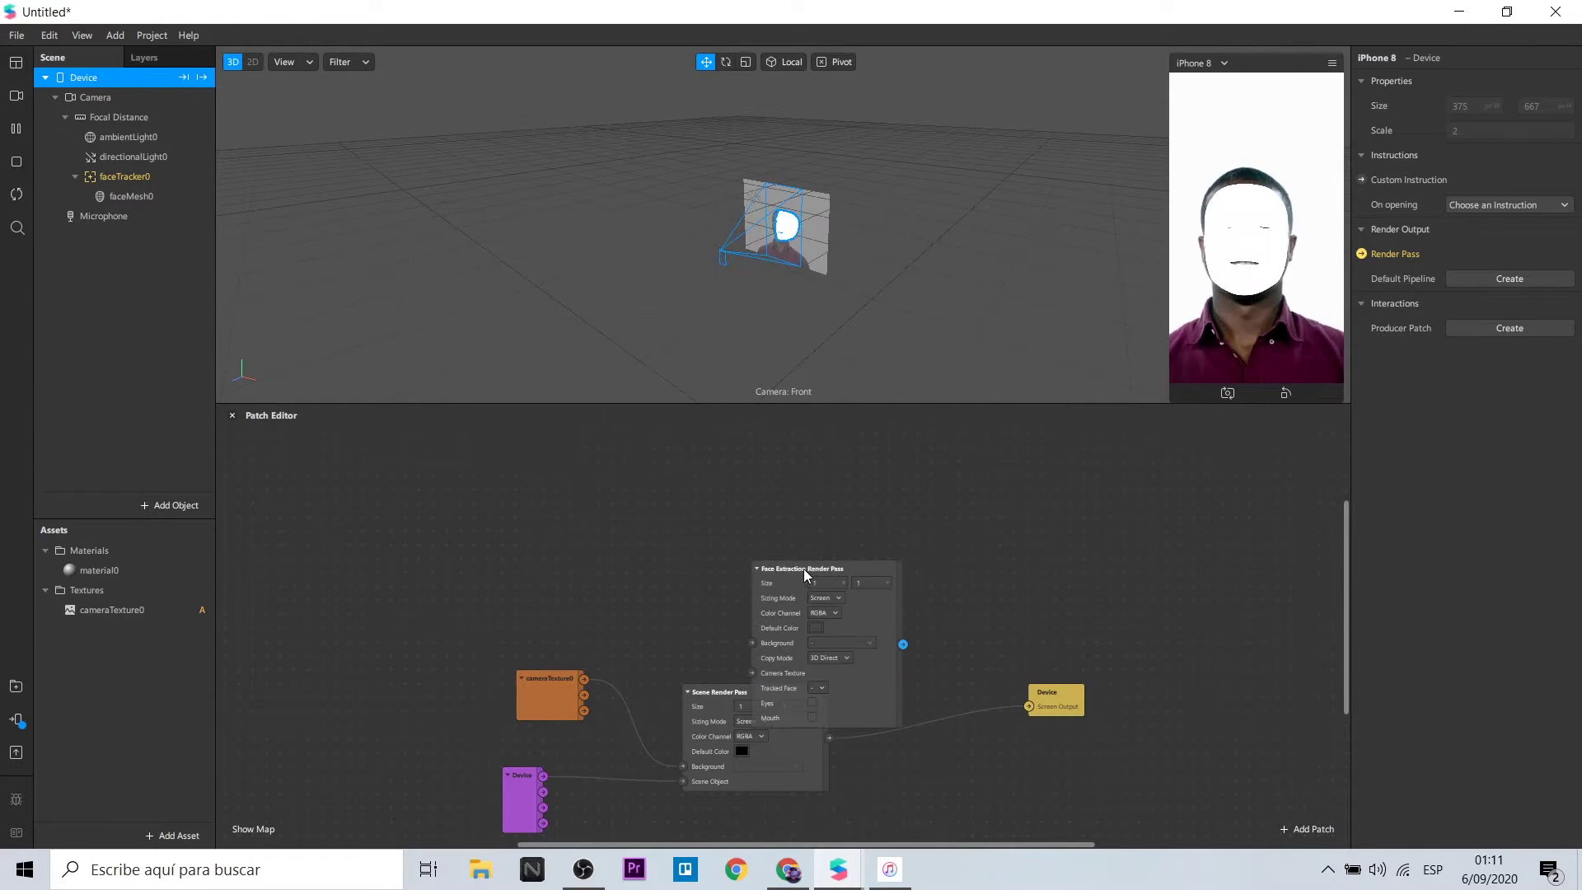
pyautogui.moveTo(806, 574); pyautogui.dragTo(772, 451)
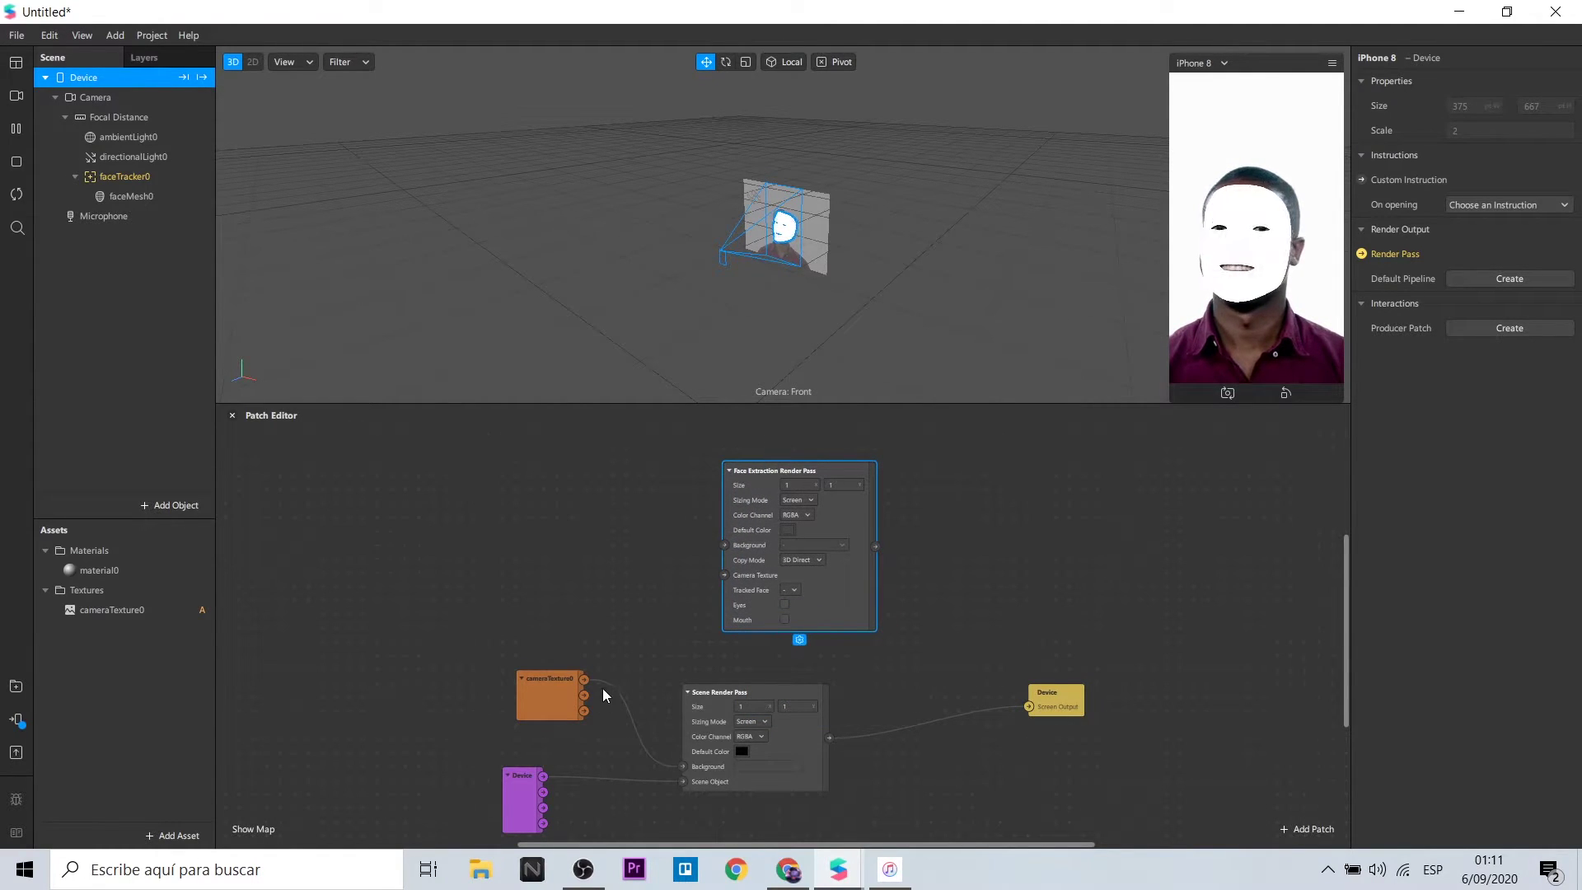
# Step: Connect the camera texture to the Face Extraction Render Pass and set its tracked face to faceTracker0
pyautogui.moveTo(584, 680); pyautogui.dragTo(725, 575)
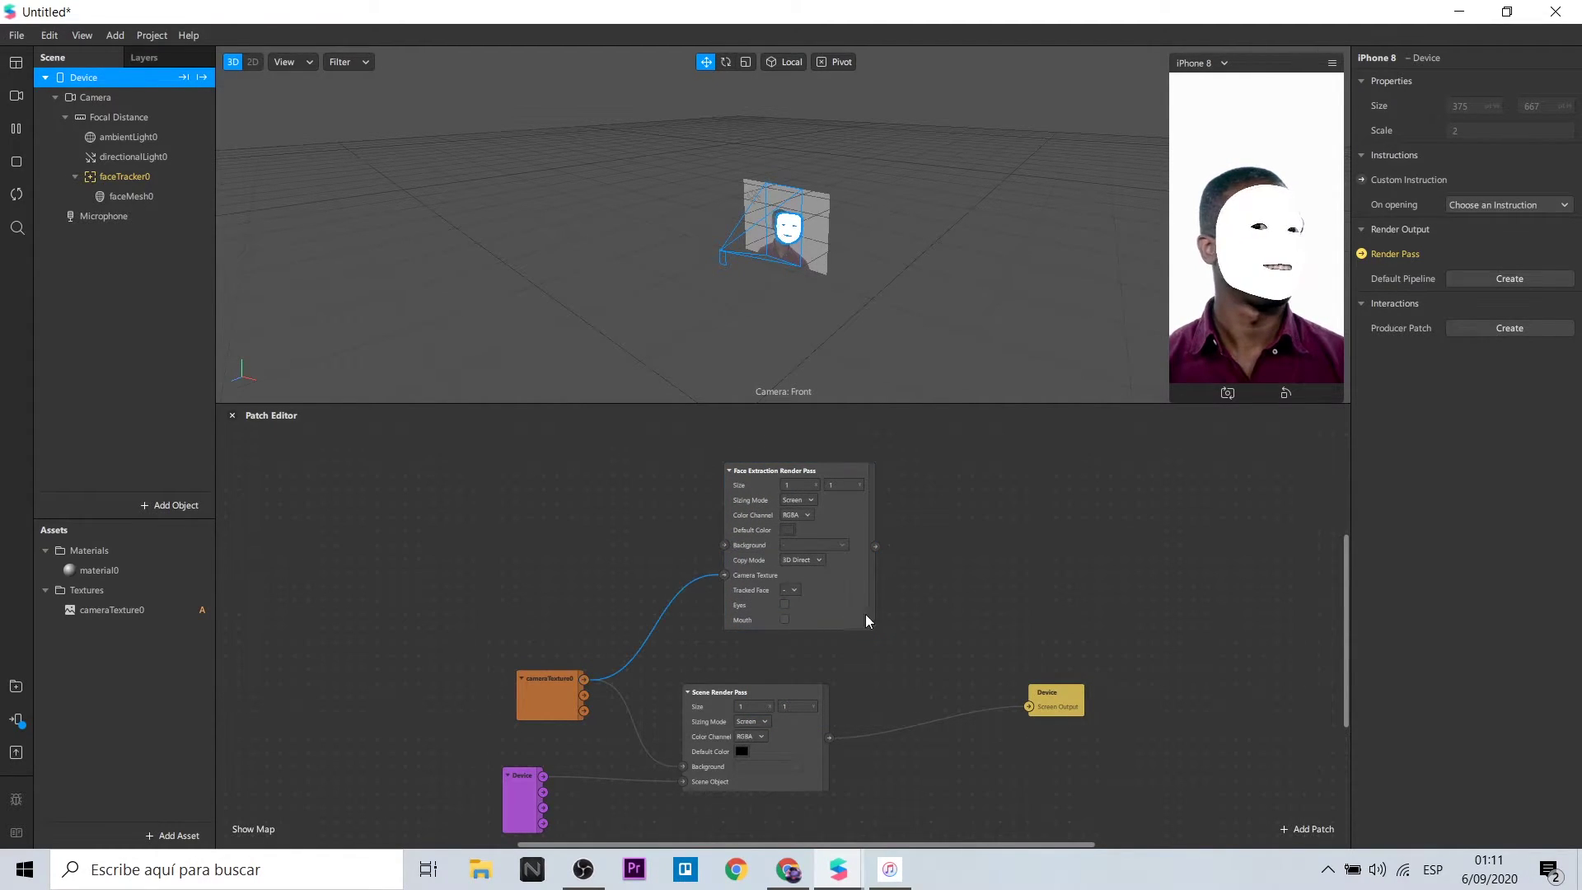
pyautogui.scroll(2, 922, 626)
pyautogui.click(764, 582)
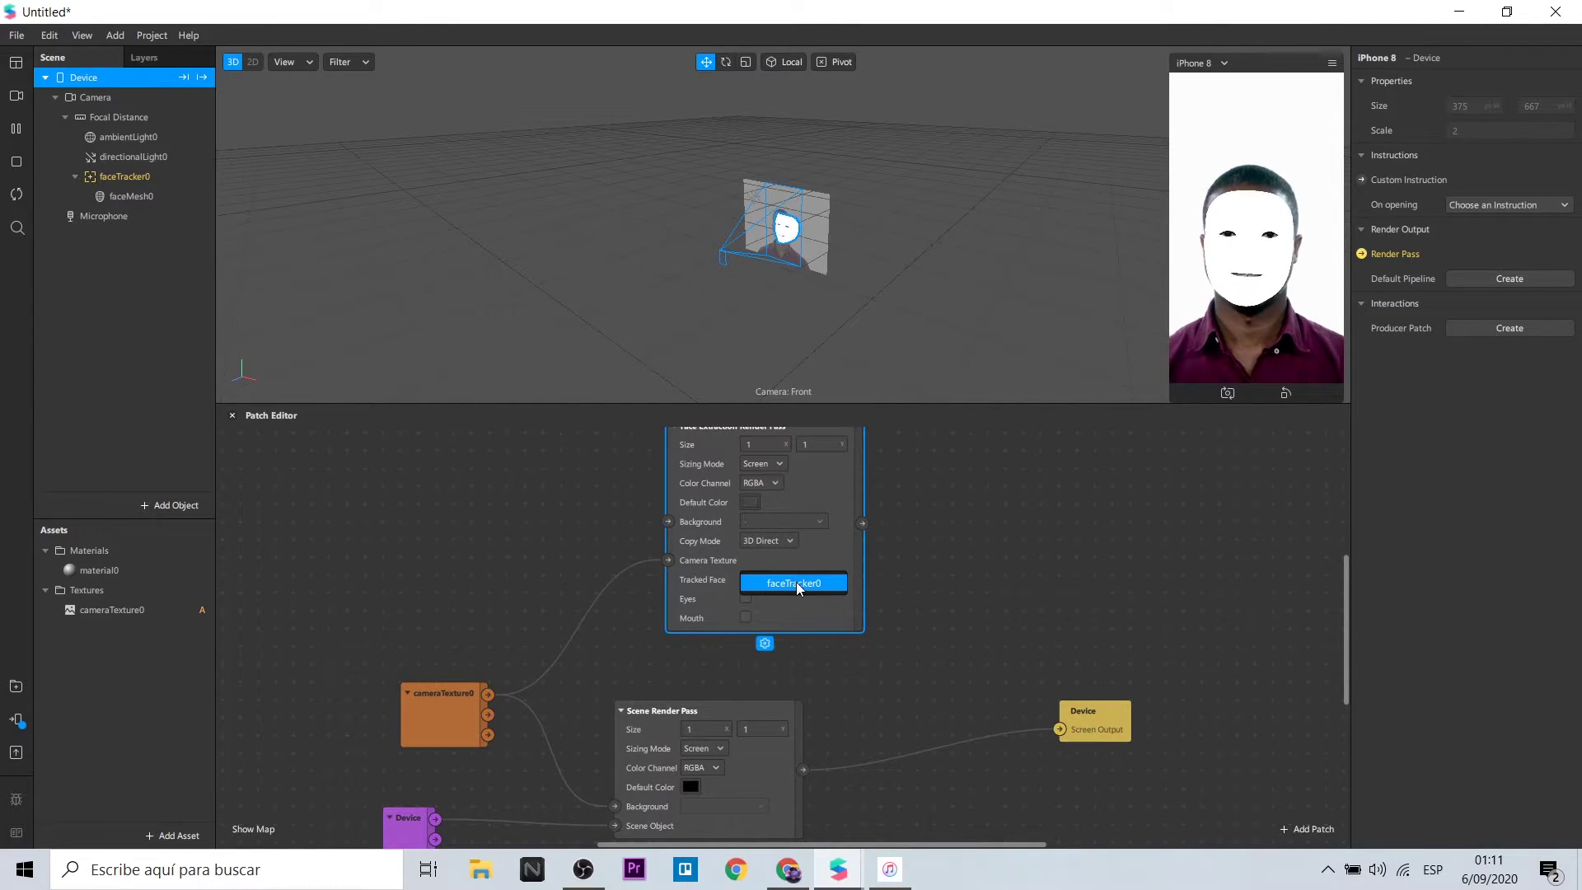
pyautogui.click(796, 581)
pyautogui.click(1047, 534)
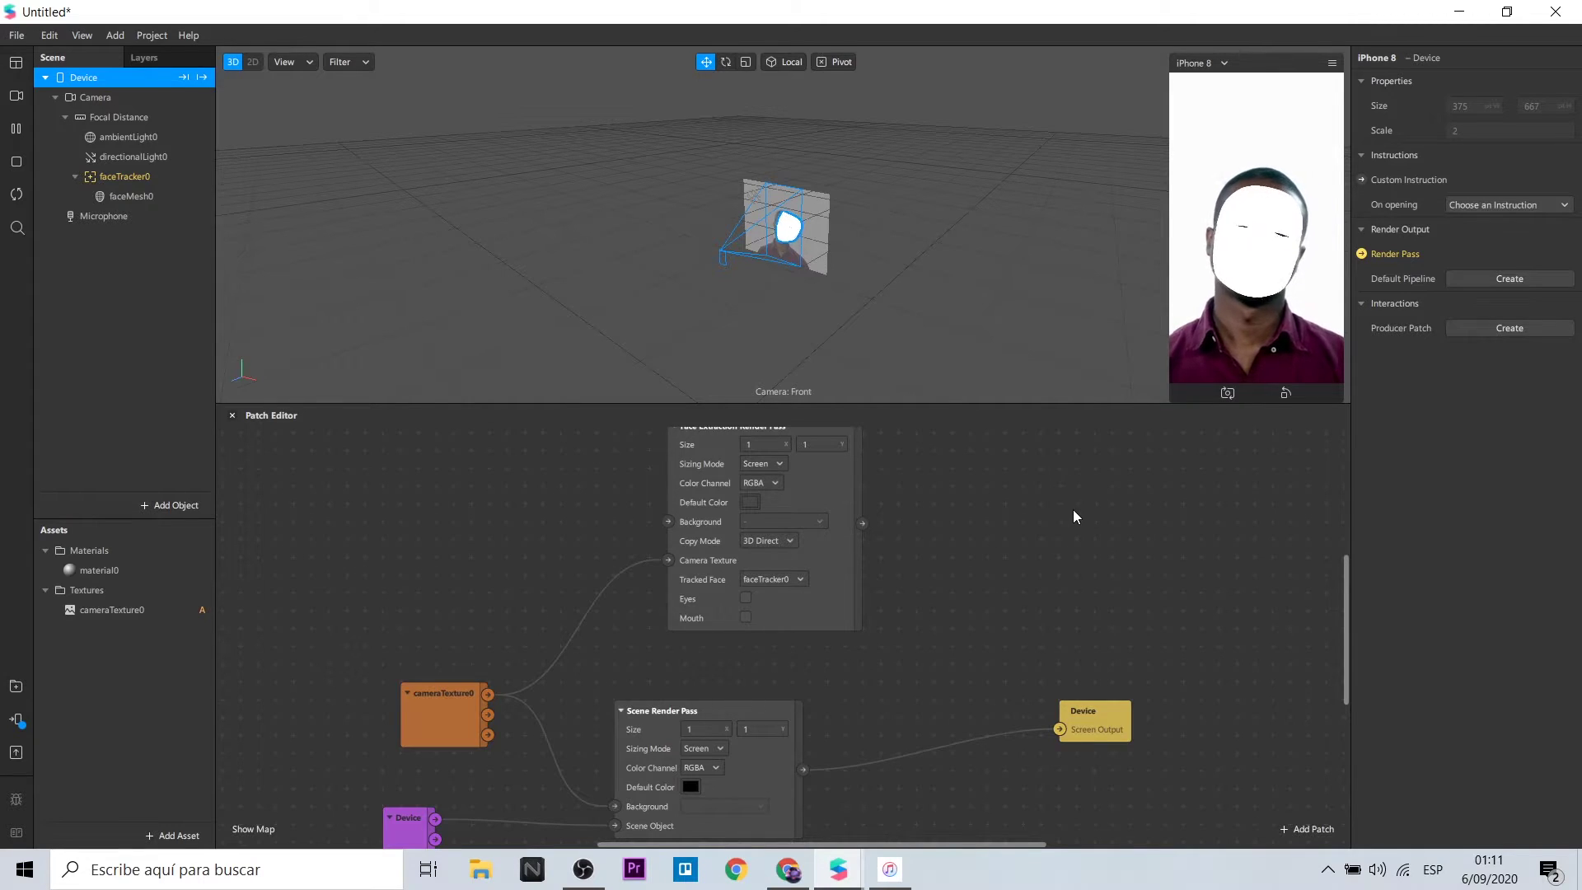
# Step: Add a Sender patch beside the Face Extraction Render Pass and connect the extraction output to it
pyautogui.scroll(3, 1072, 511)
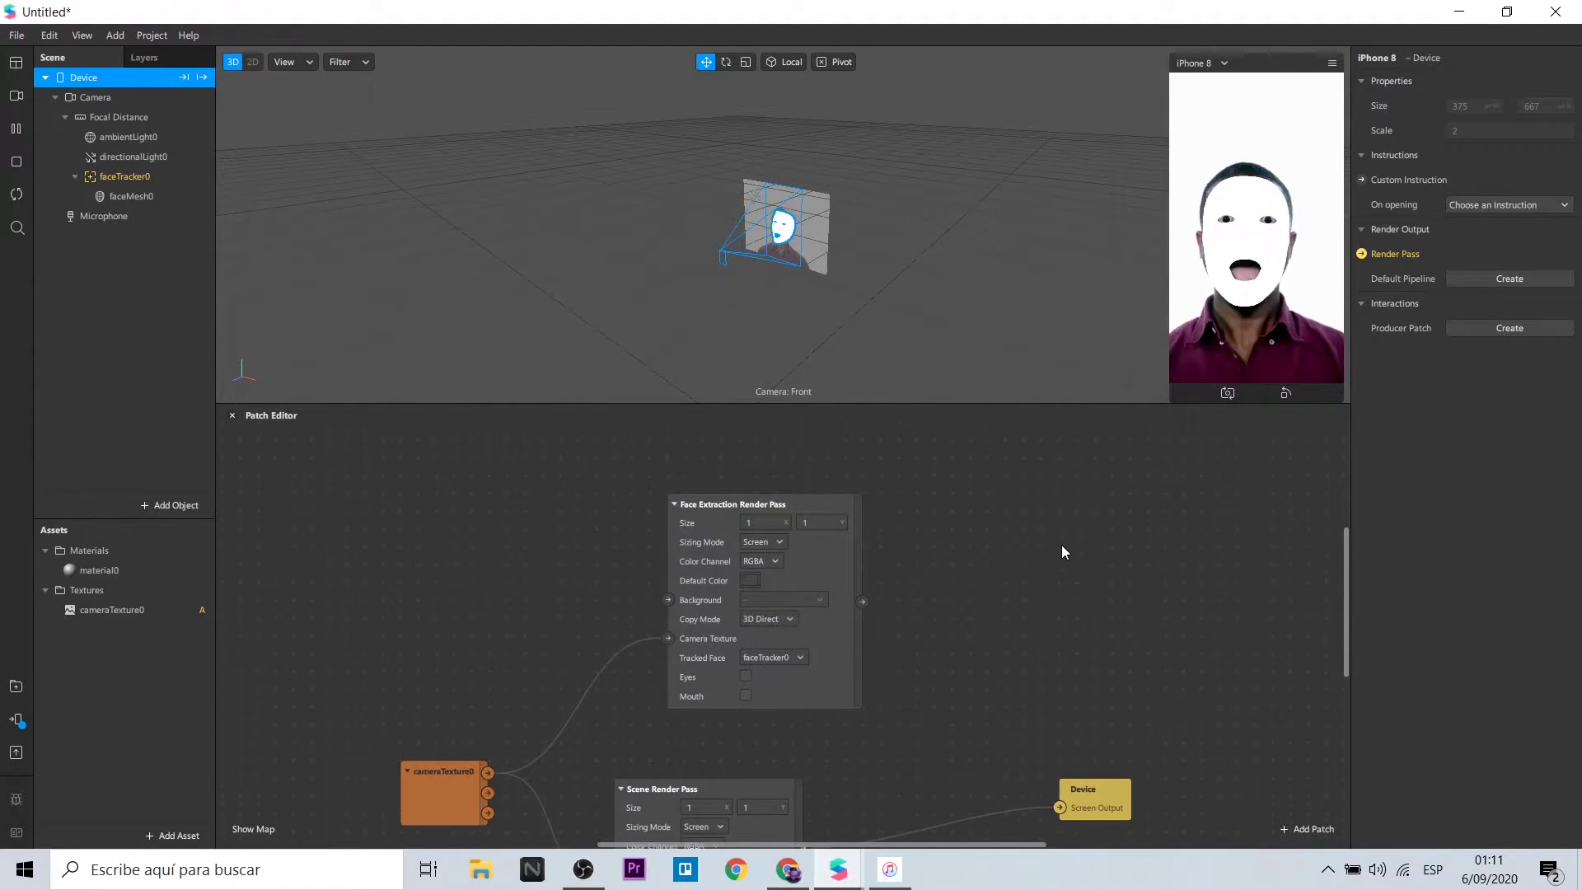
pyautogui.doubleClick(1061, 544)
pyautogui.write('send')
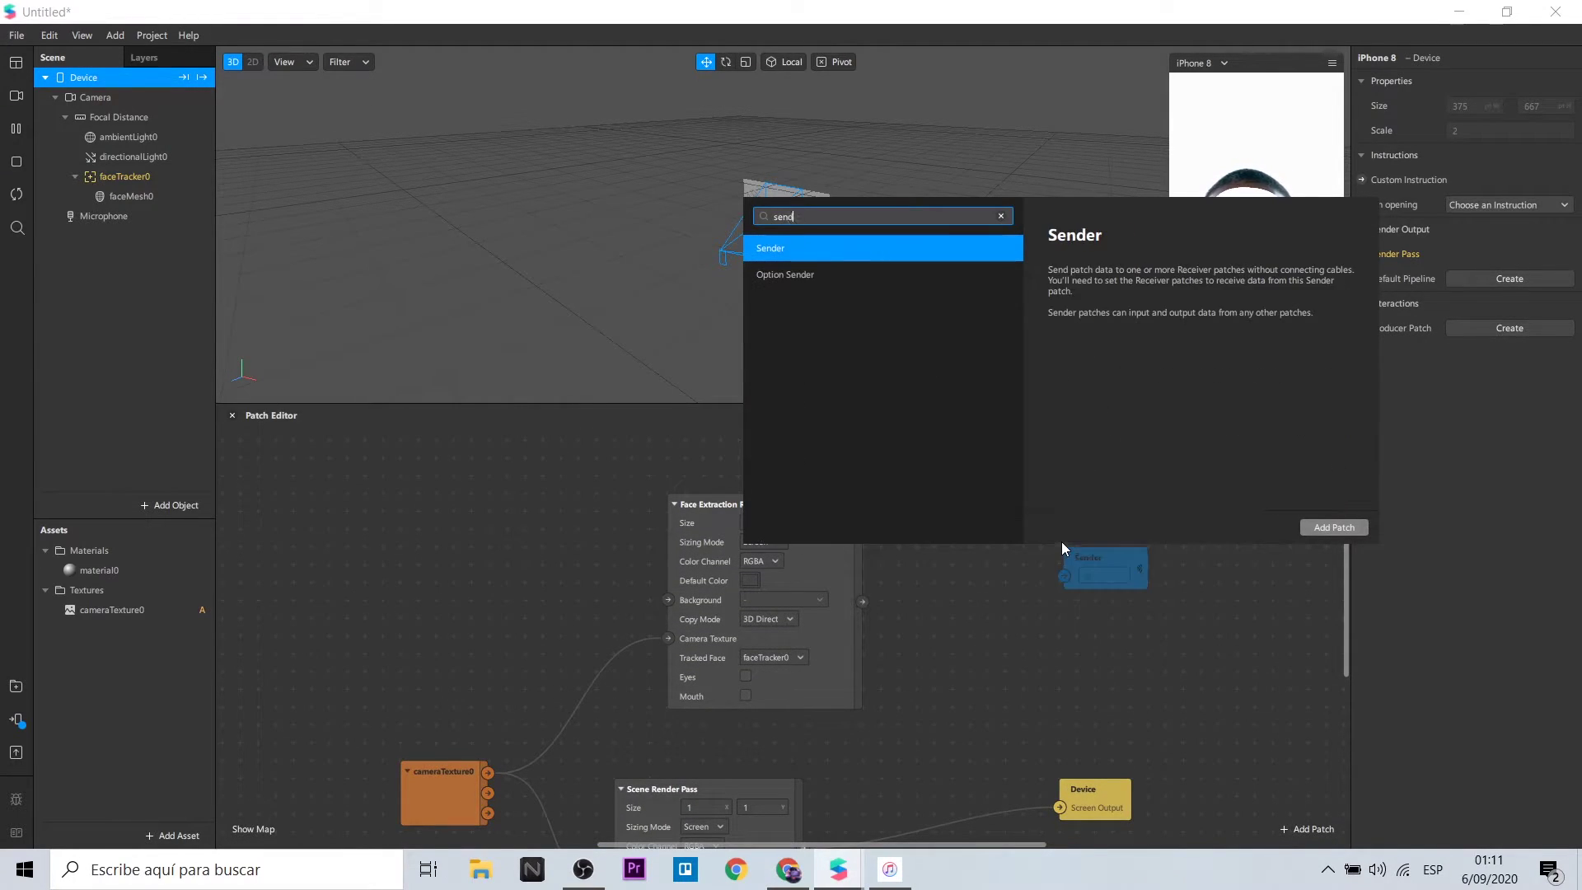
pyautogui.click(1332, 528)
pyautogui.moveTo(1107, 552); pyautogui.dragTo(992, 570)
pyautogui.moveTo(862, 600); pyautogui.dragTo(953, 593)
# Step: Set the Sender patch's data type to Texture
pyautogui.click(1017, 576)
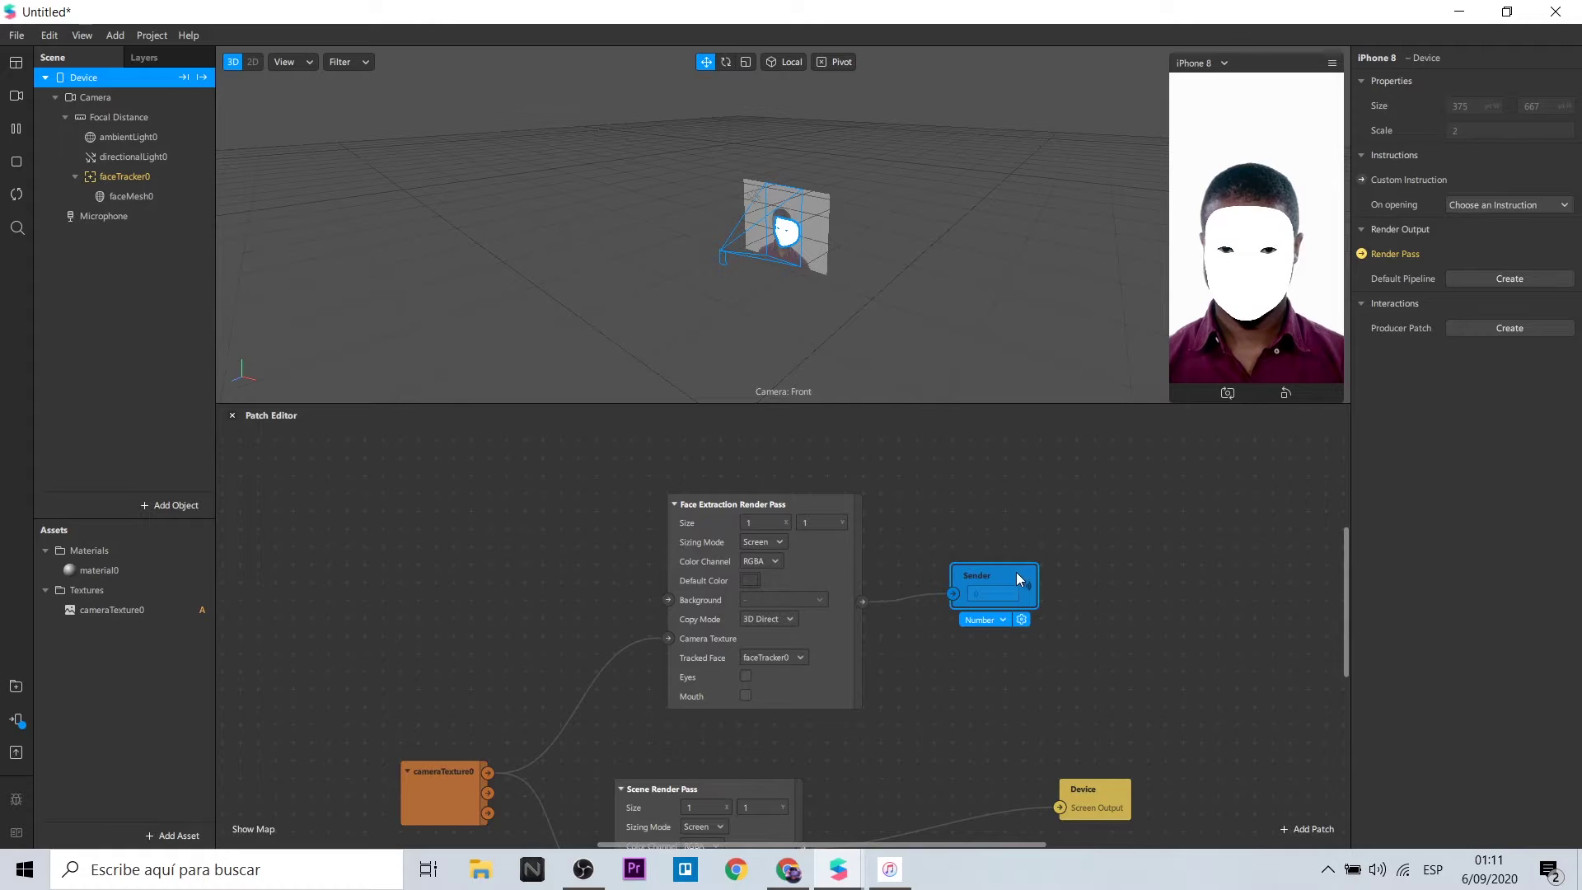
pyautogui.click(997, 620)
pyautogui.click(1023, 755)
# Step: Add a Shader Render Pass patch and place it in the empty area below the Device output patch
pyautogui.scroll(-5, 1102, 679)
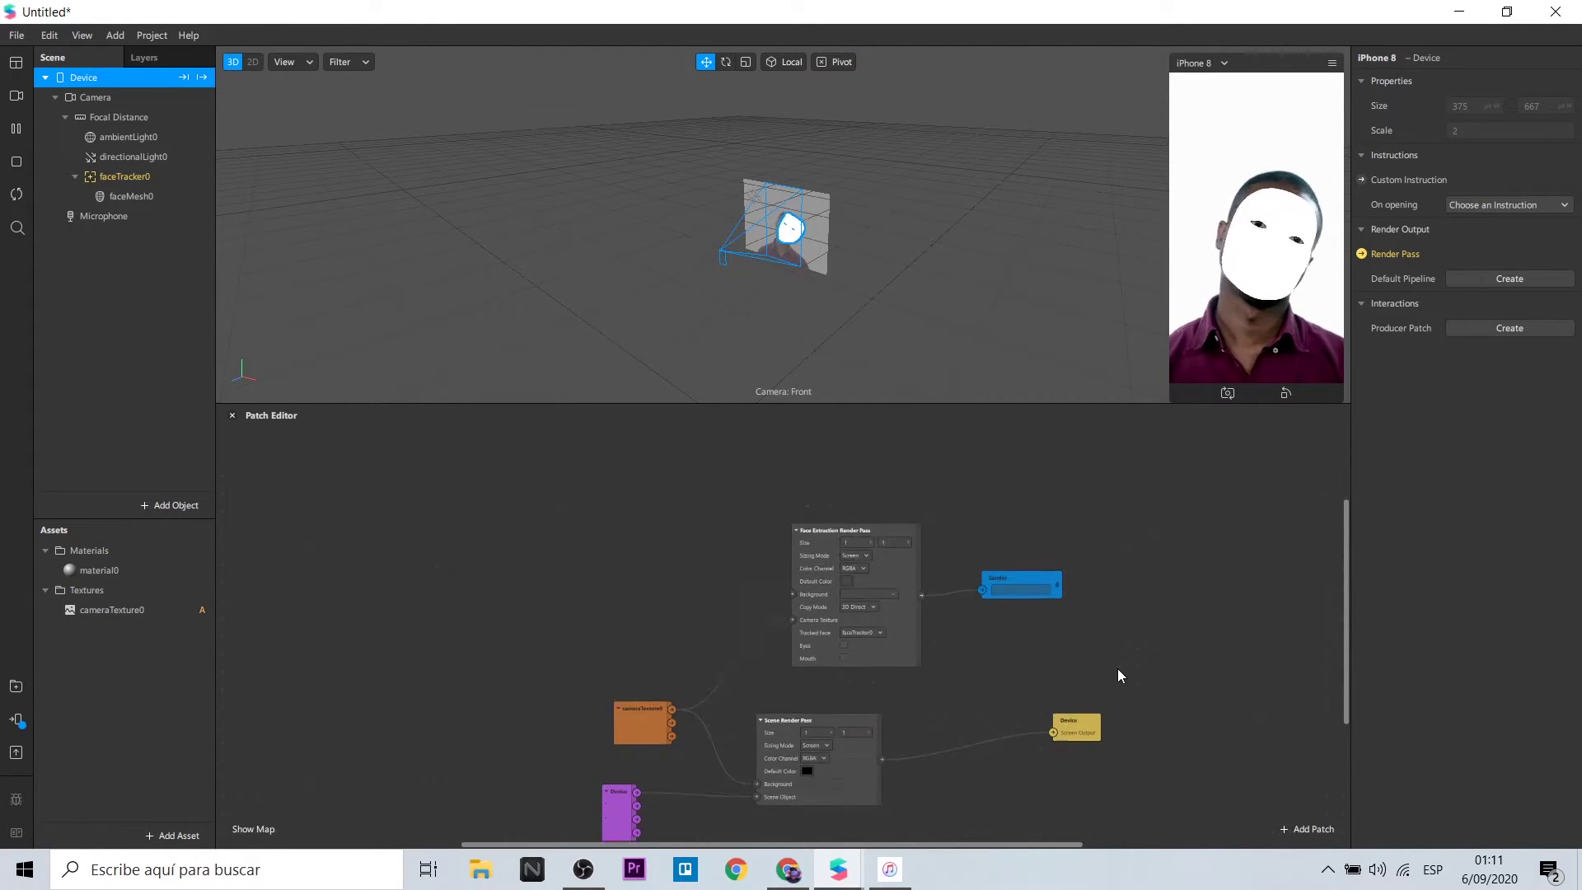
pyautogui.doubleClick(1105, 618)
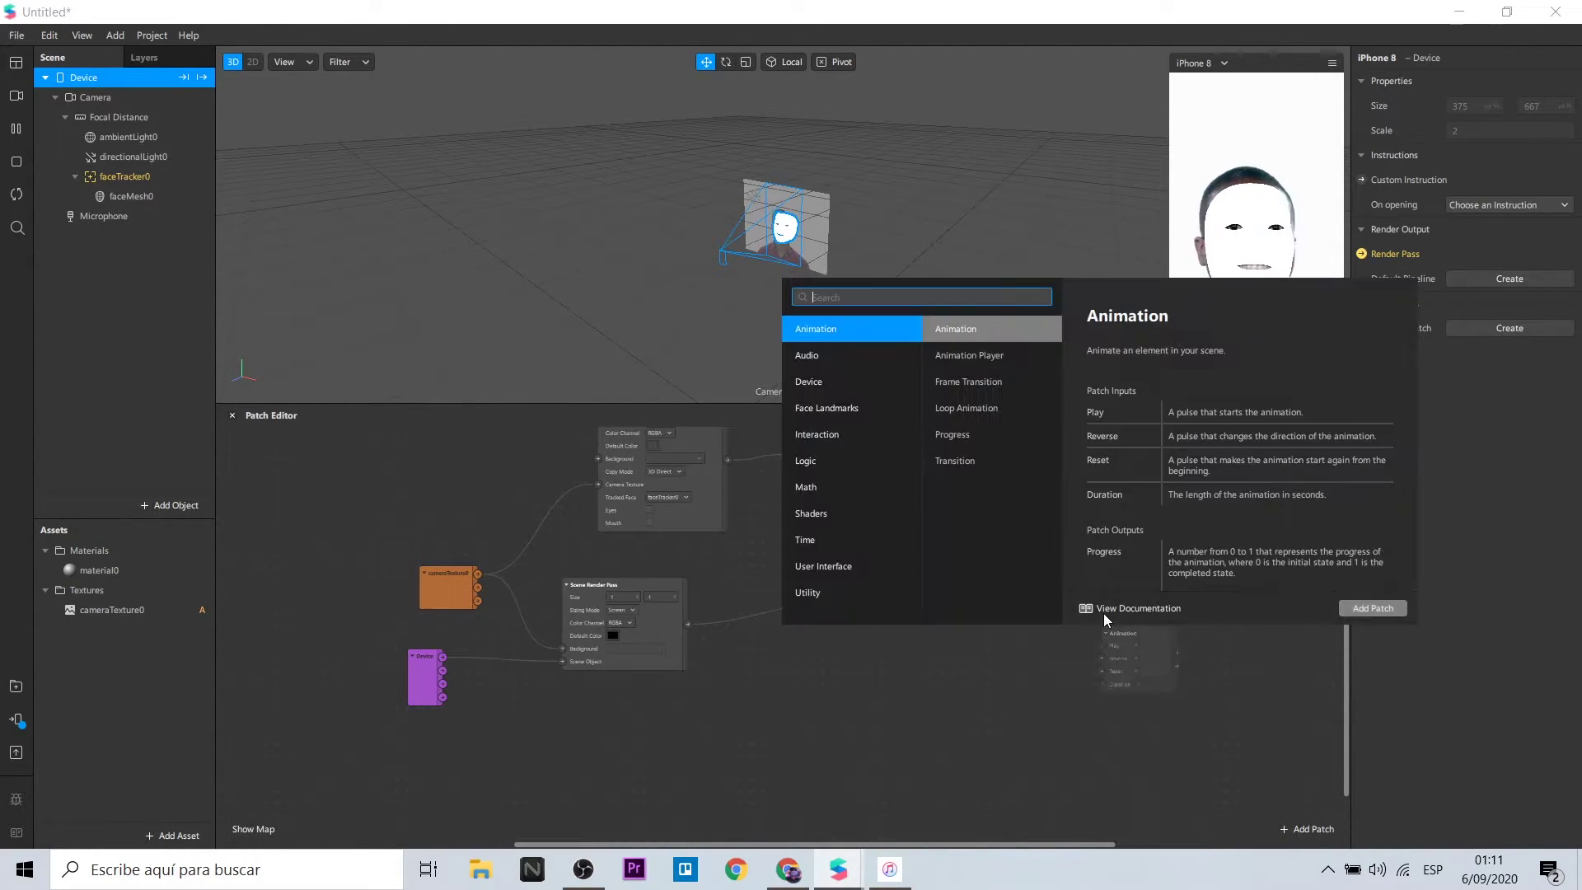
pyautogui.write('render')
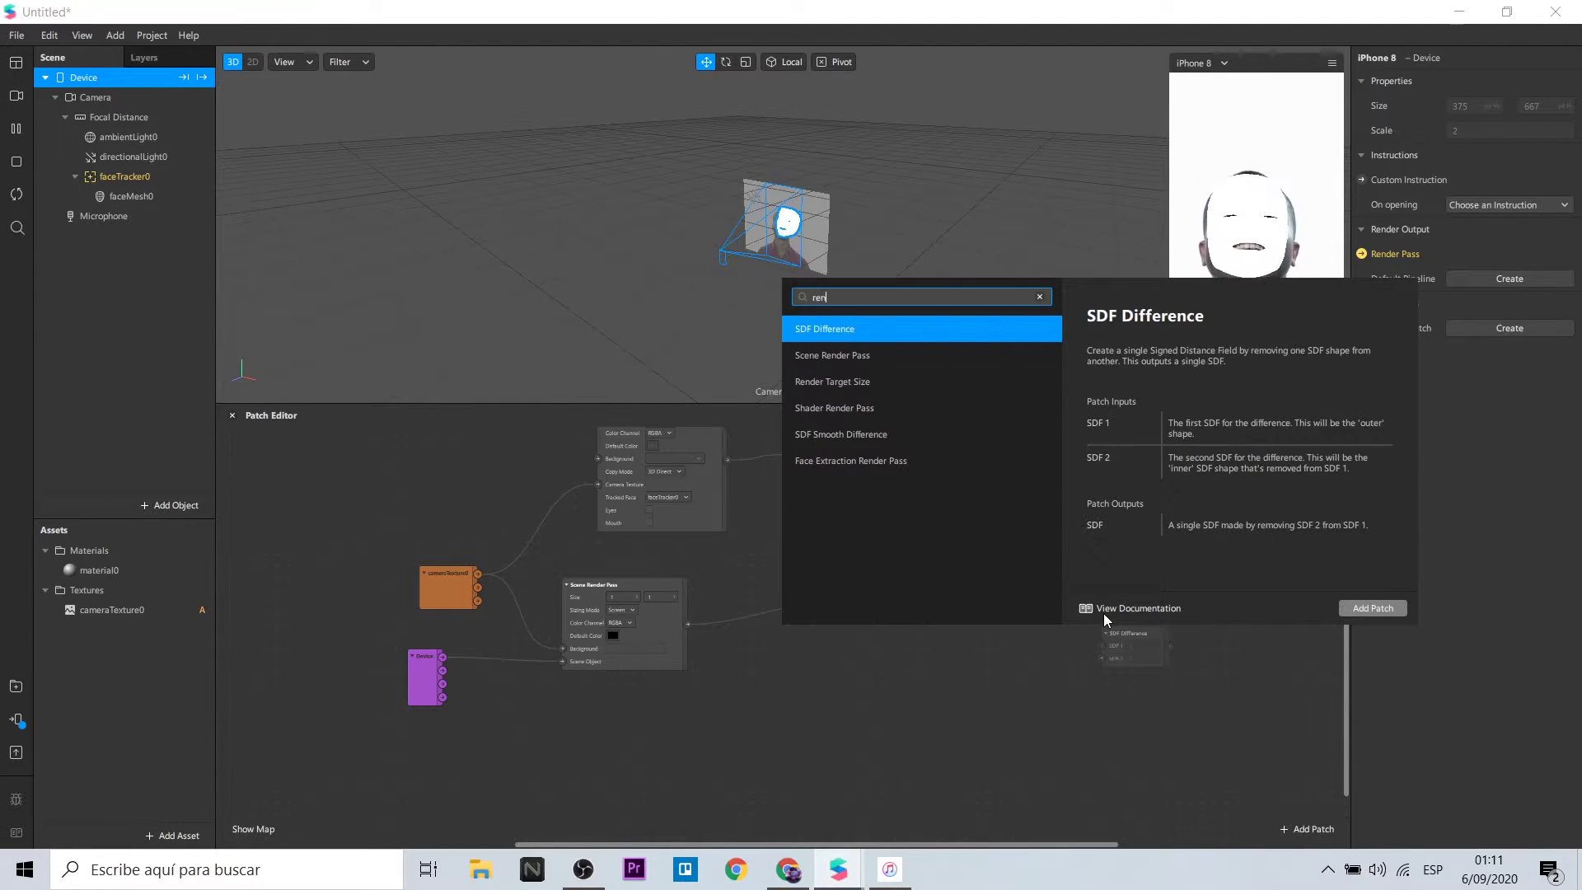
pyautogui.click(945, 384)
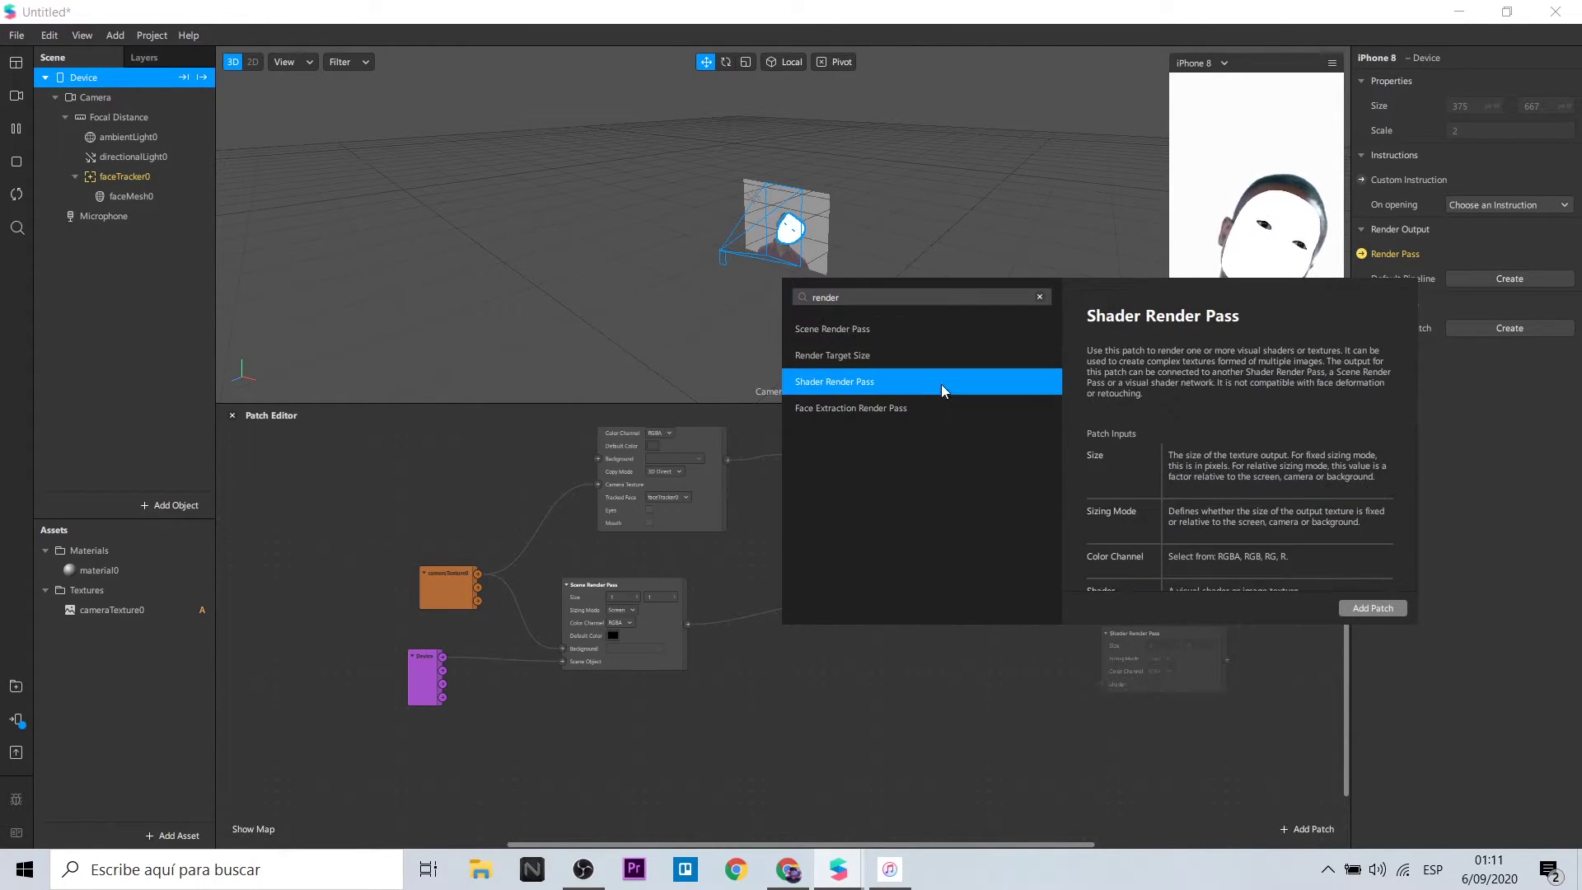
pyautogui.click(1372, 608)
pyautogui.moveTo(1127, 643); pyautogui.dragTo(950, 697)
# Step: Add a Delay Frame patch and place it just after the Shader Render Pass
pyautogui.scroll(2, 1102, 702)
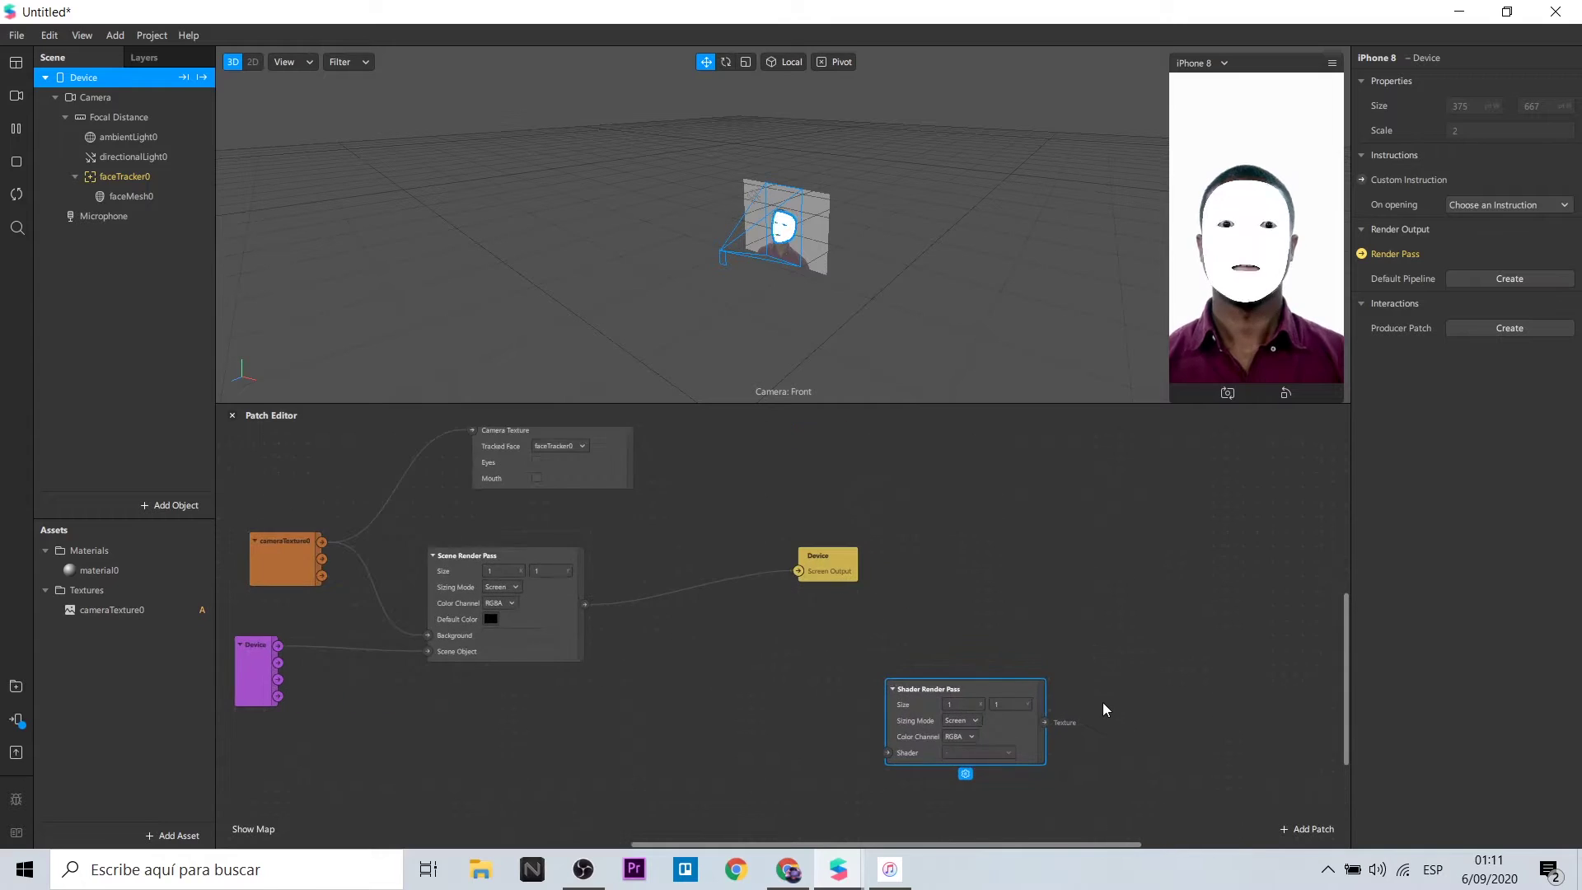
pyautogui.doubleClick(1158, 651)
pyautogui.write('delay')
pyautogui.click(947, 404)
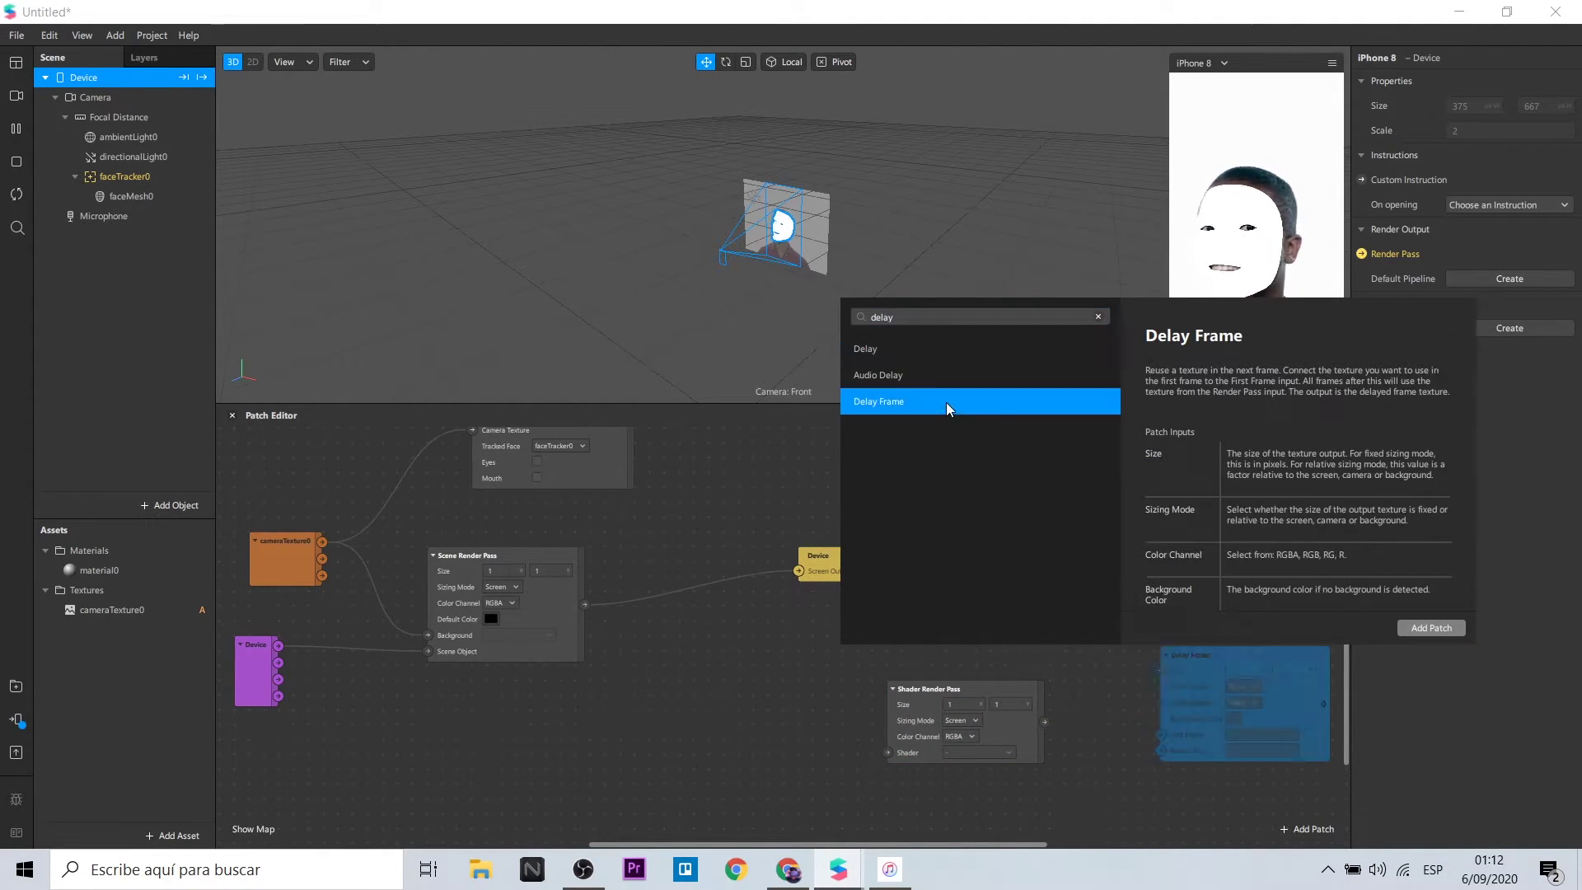
pyautogui.click(1430, 627)
pyautogui.moveTo(1228, 659); pyautogui.dragTo(1137, 586)
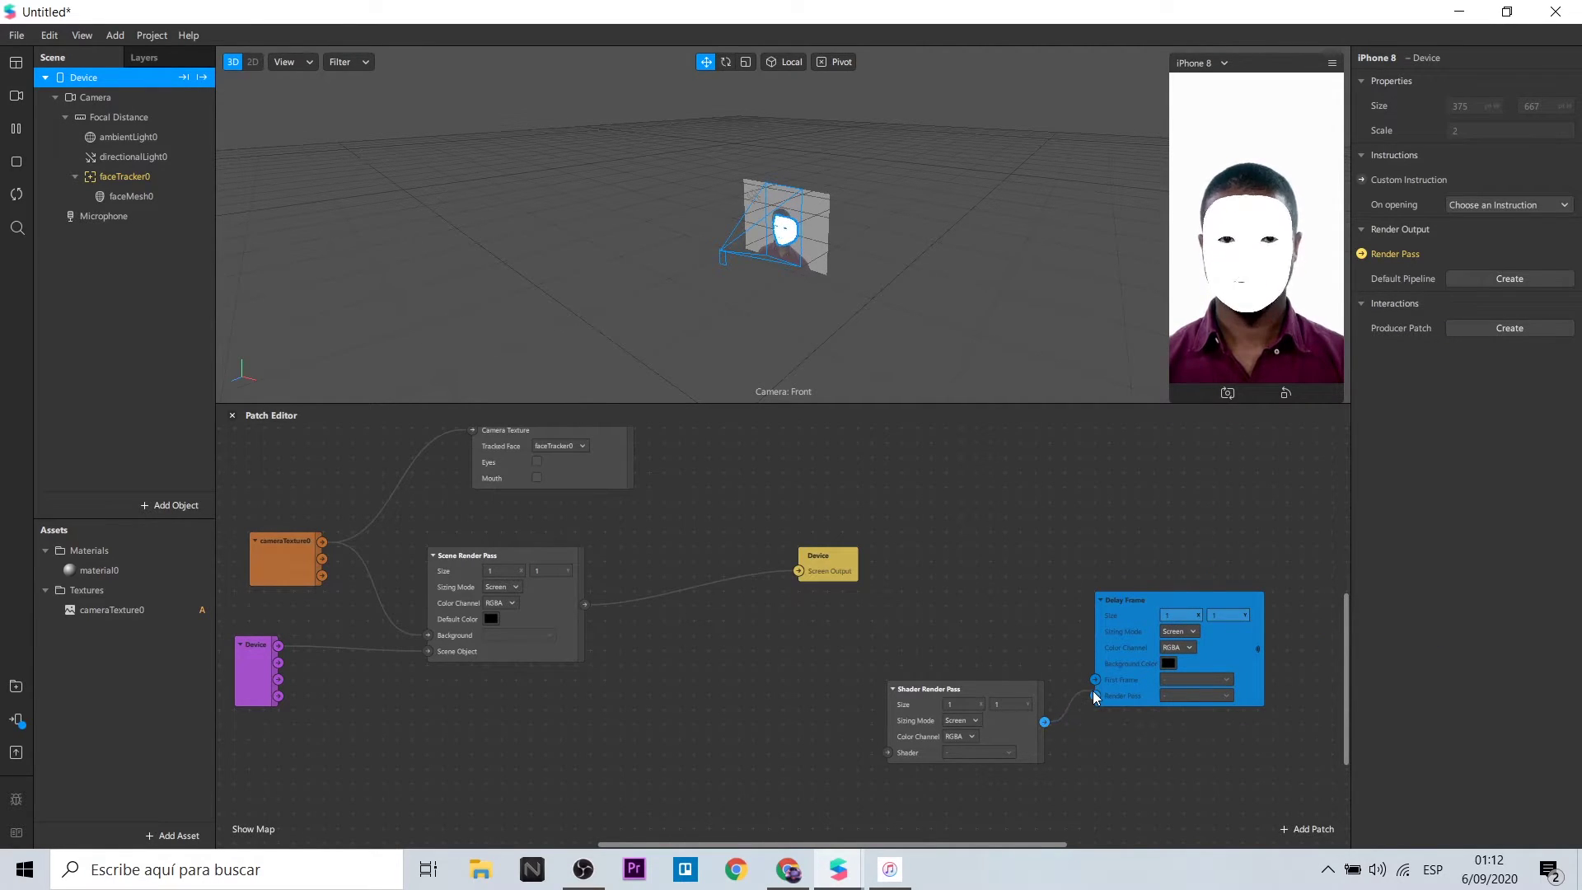
# Step: Connect the Shader Render Pass to Delay Frame's Render Pass input and the camera texture to its First Frame input
pyautogui.moveTo(1093, 691); pyautogui.dragTo(1095, 696)
pyautogui.moveTo(322, 542); pyautogui.dragTo(1097, 677)
pyautogui.moveTo(956, 684); pyautogui.dragTo(931, 774)
pyautogui.scroll(-1, 789, 799)
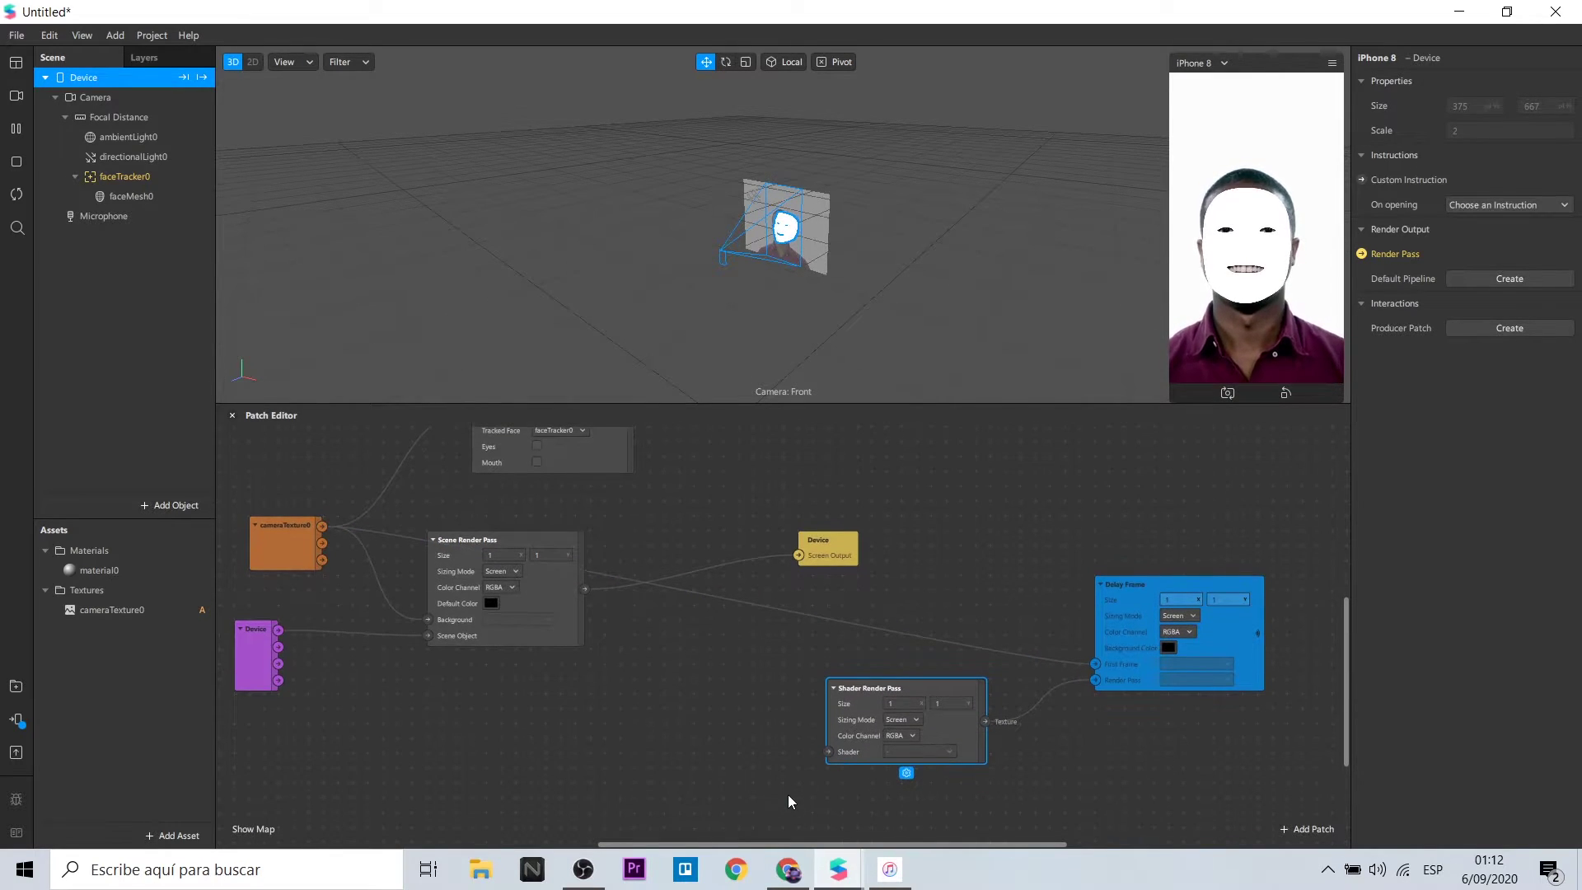
pyautogui.click(1183, 580)
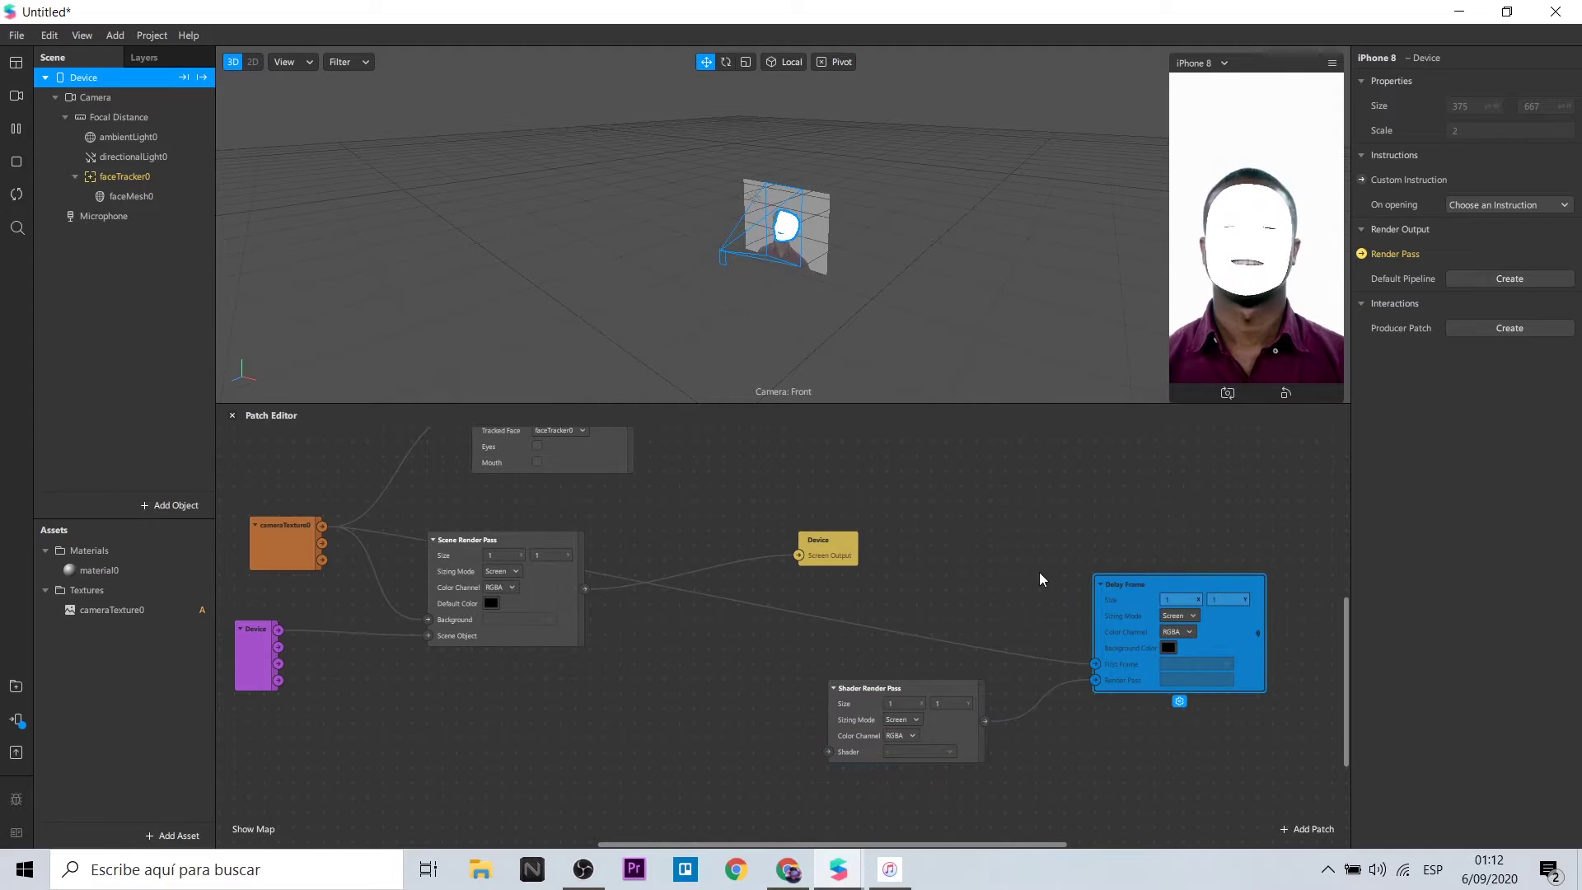
# Step: Add a Receiver patch in the empty area below the Scene Render Pass
pyautogui.scroll(5, 956, 548)
pyautogui.scroll(-5, 718, 745)
pyautogui.click(593, 718)
pyautogui.doubleClick(526, 724)
pyautogui.write('recei')
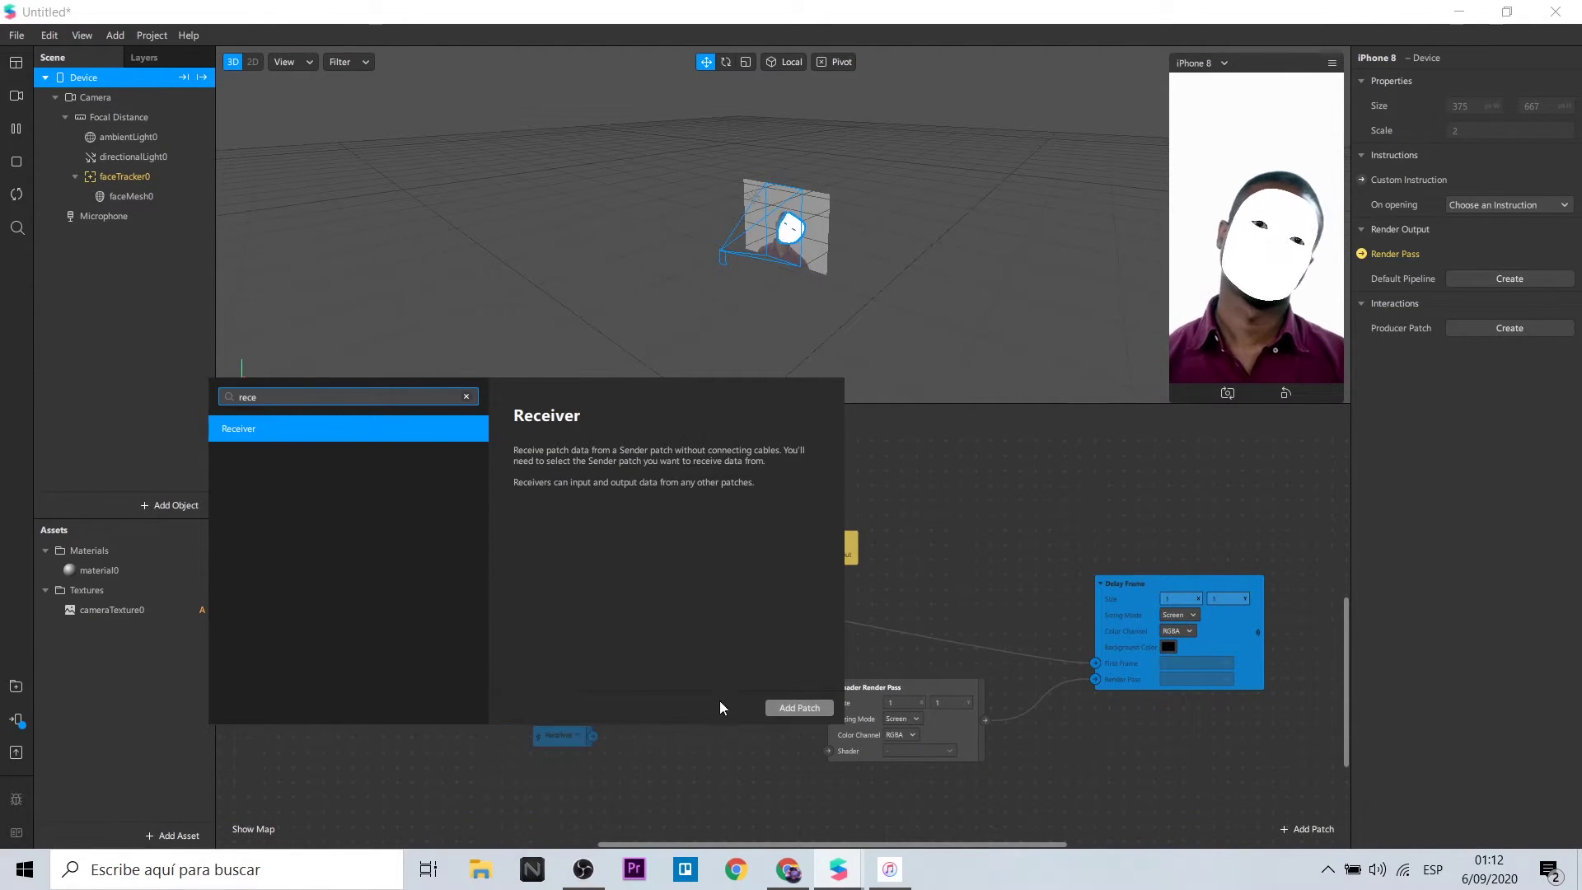
pyautogui.click(789, 707)
# Step: Duplicate the Receiver patch and place the copy directly below the original
pyautogui.scroll(-1, 531, 785)
pyautogui.keyDown('ctrl'); pyautogui.scroll(2, 532, 786); pyautogui.keyUp('ctrl')
pyautogui.click(558, 694)
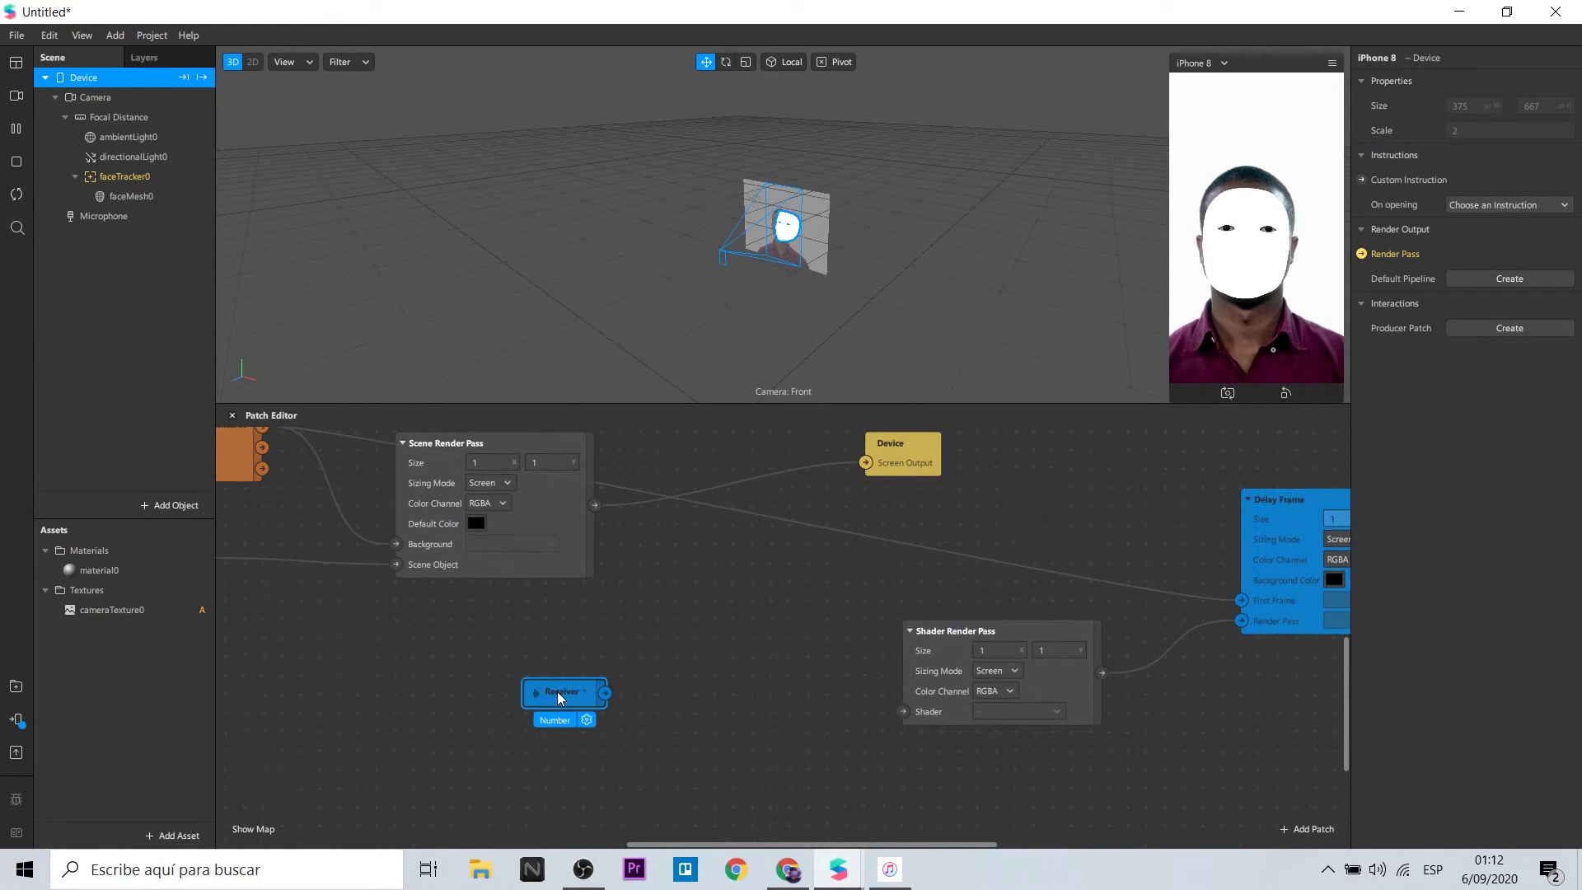
pyautogui.hotkey('ctrl', 'c')
pyautogui.hotkey('ctrl', 'v')
pyautogui.moveTo(607, 731); pyautogui.dragTo(569, 754)
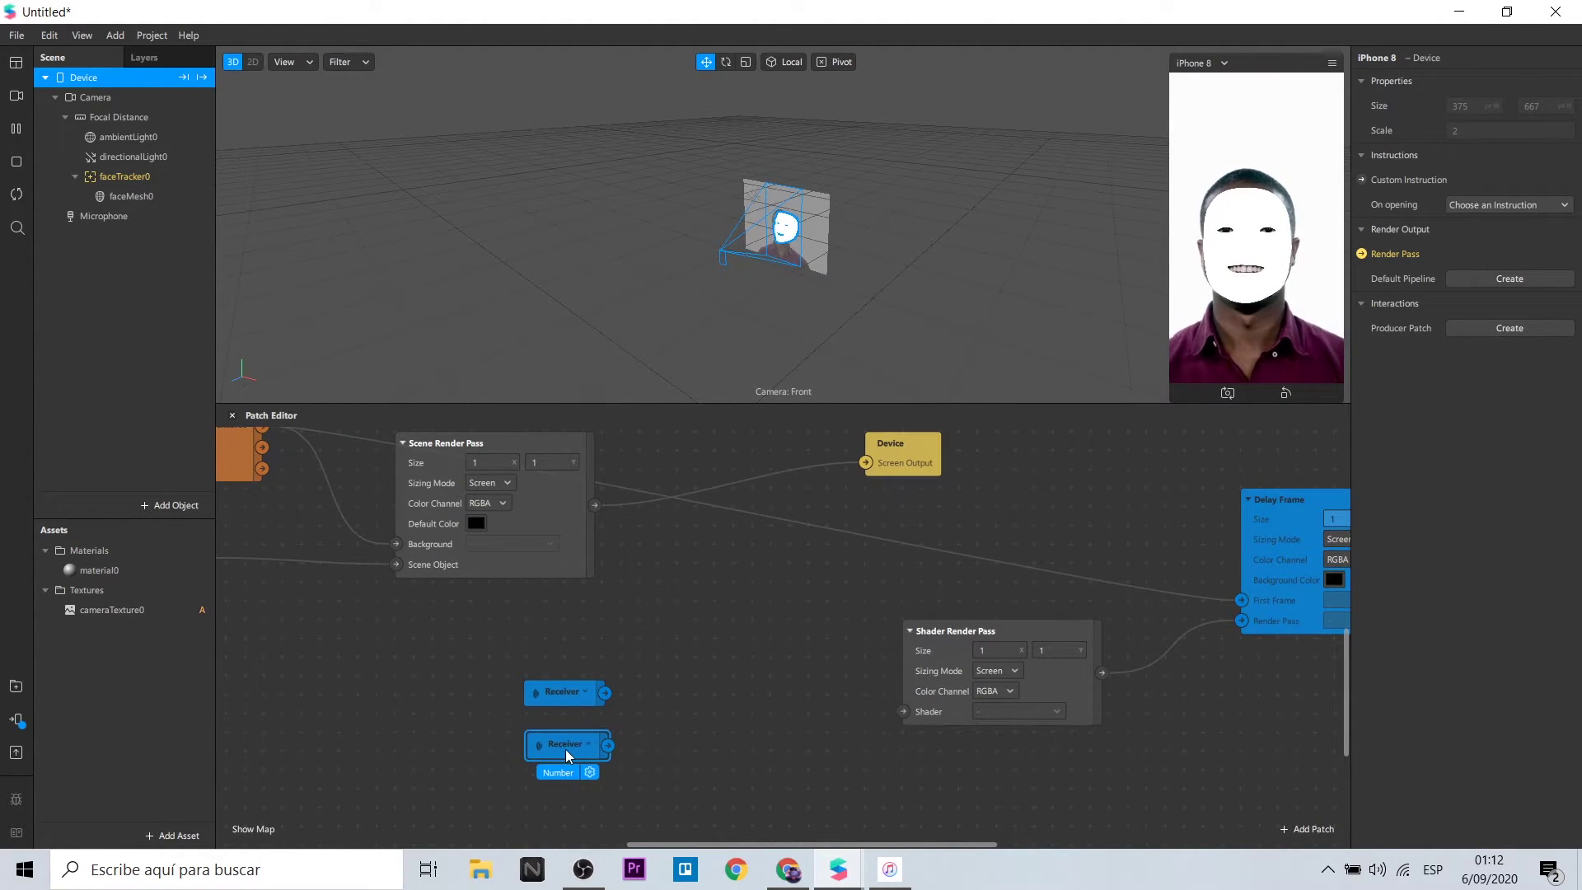
# Step: Set the upper Receiver to receive from Delay Frame and the lower one from Sender
pyautogui.click(587, 692)
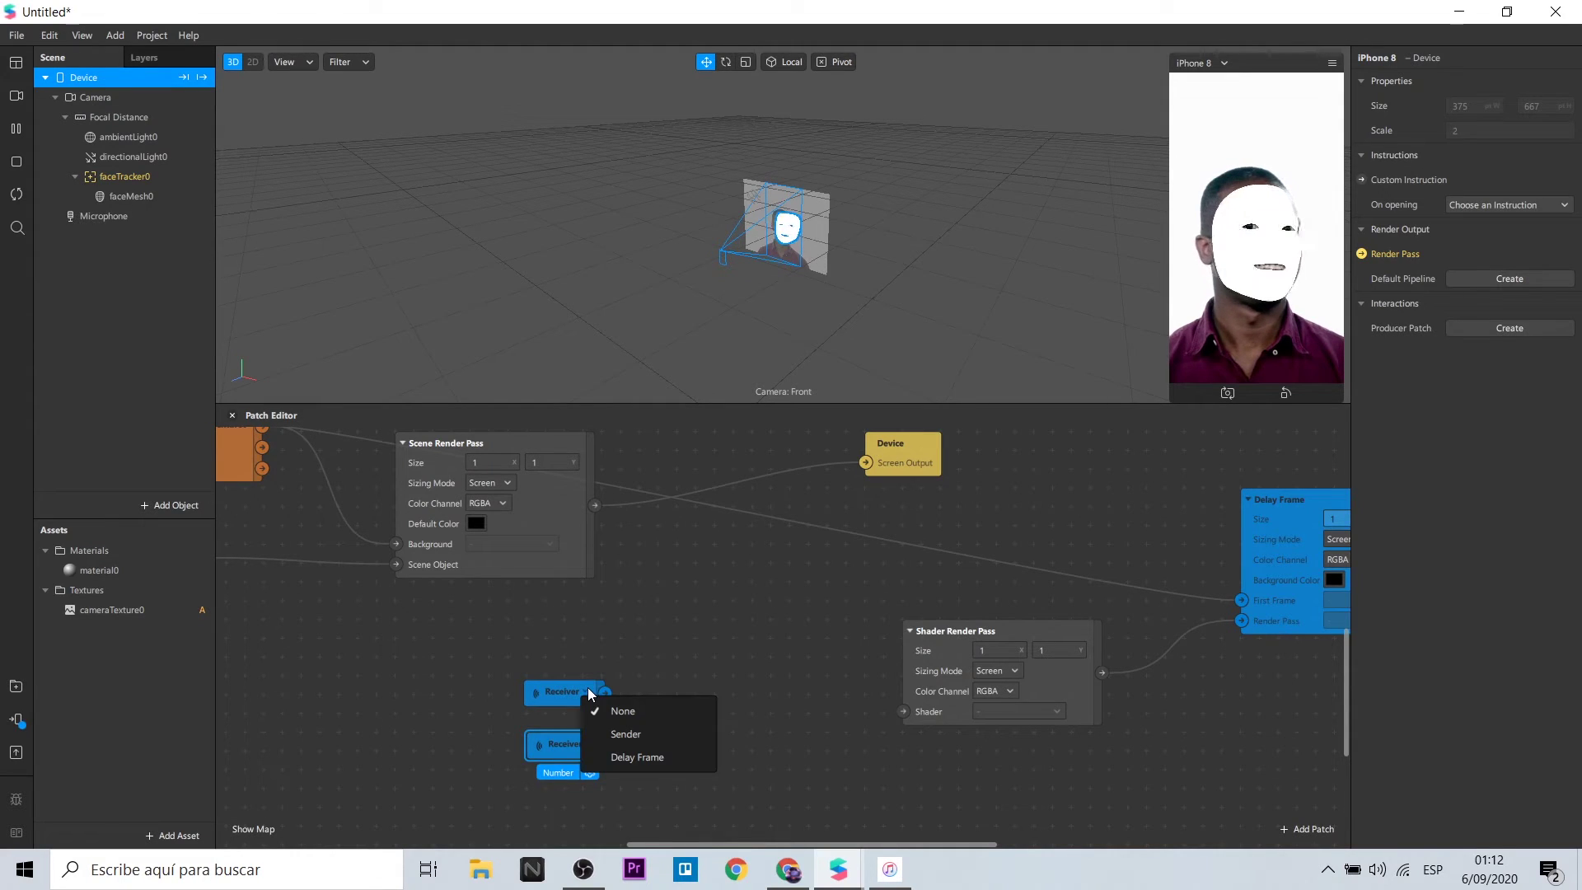
pyautogui.click(627, 759)
pyautogui.click(590, 745)
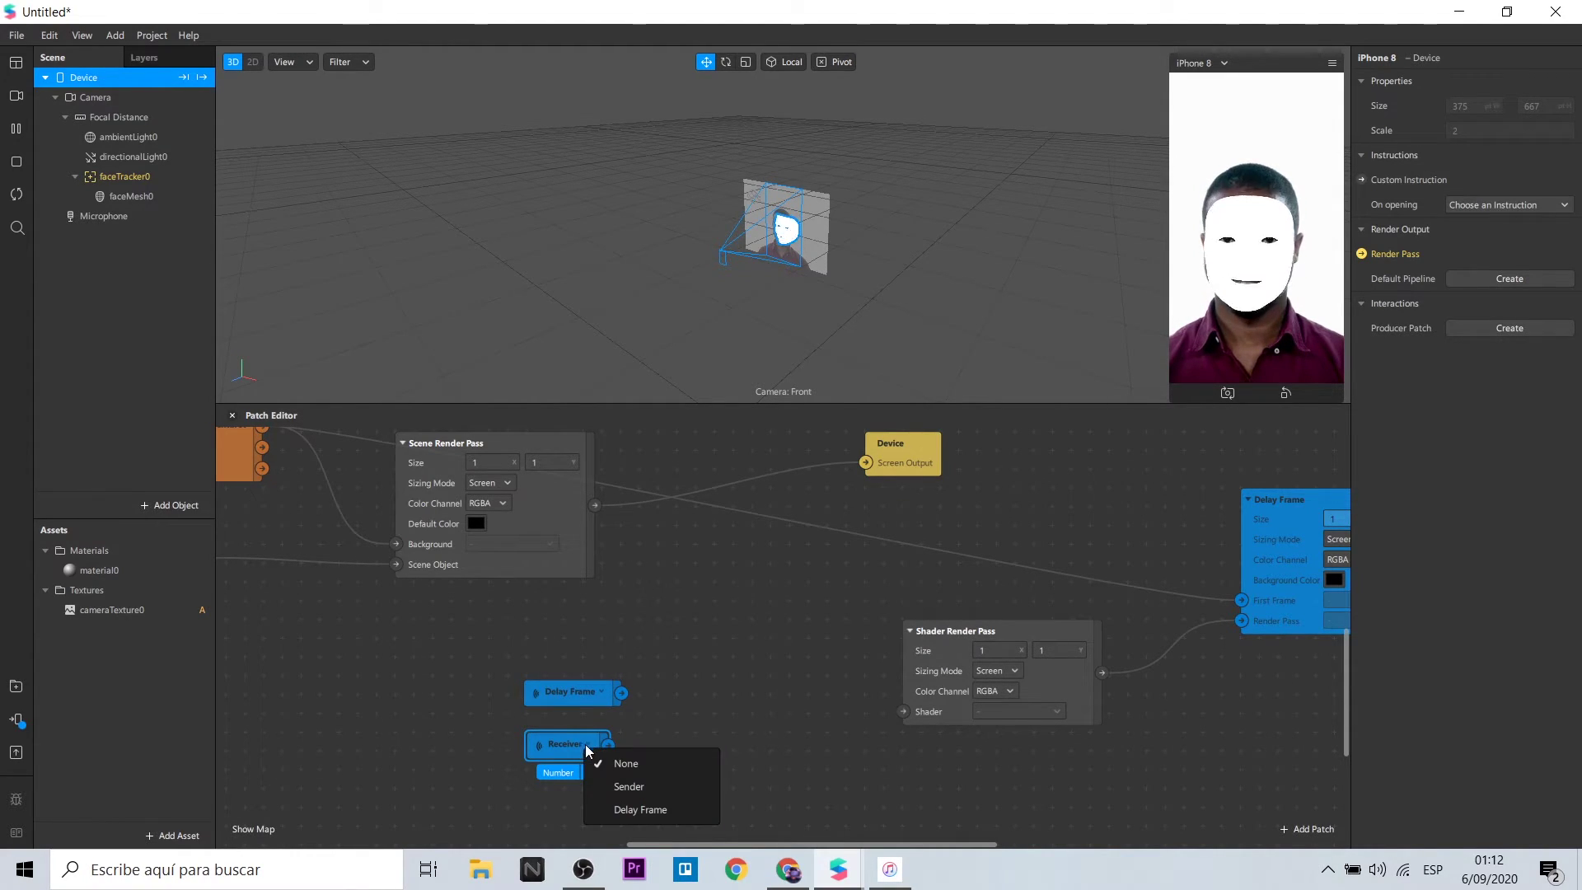
pyautogui.click(620, 789)
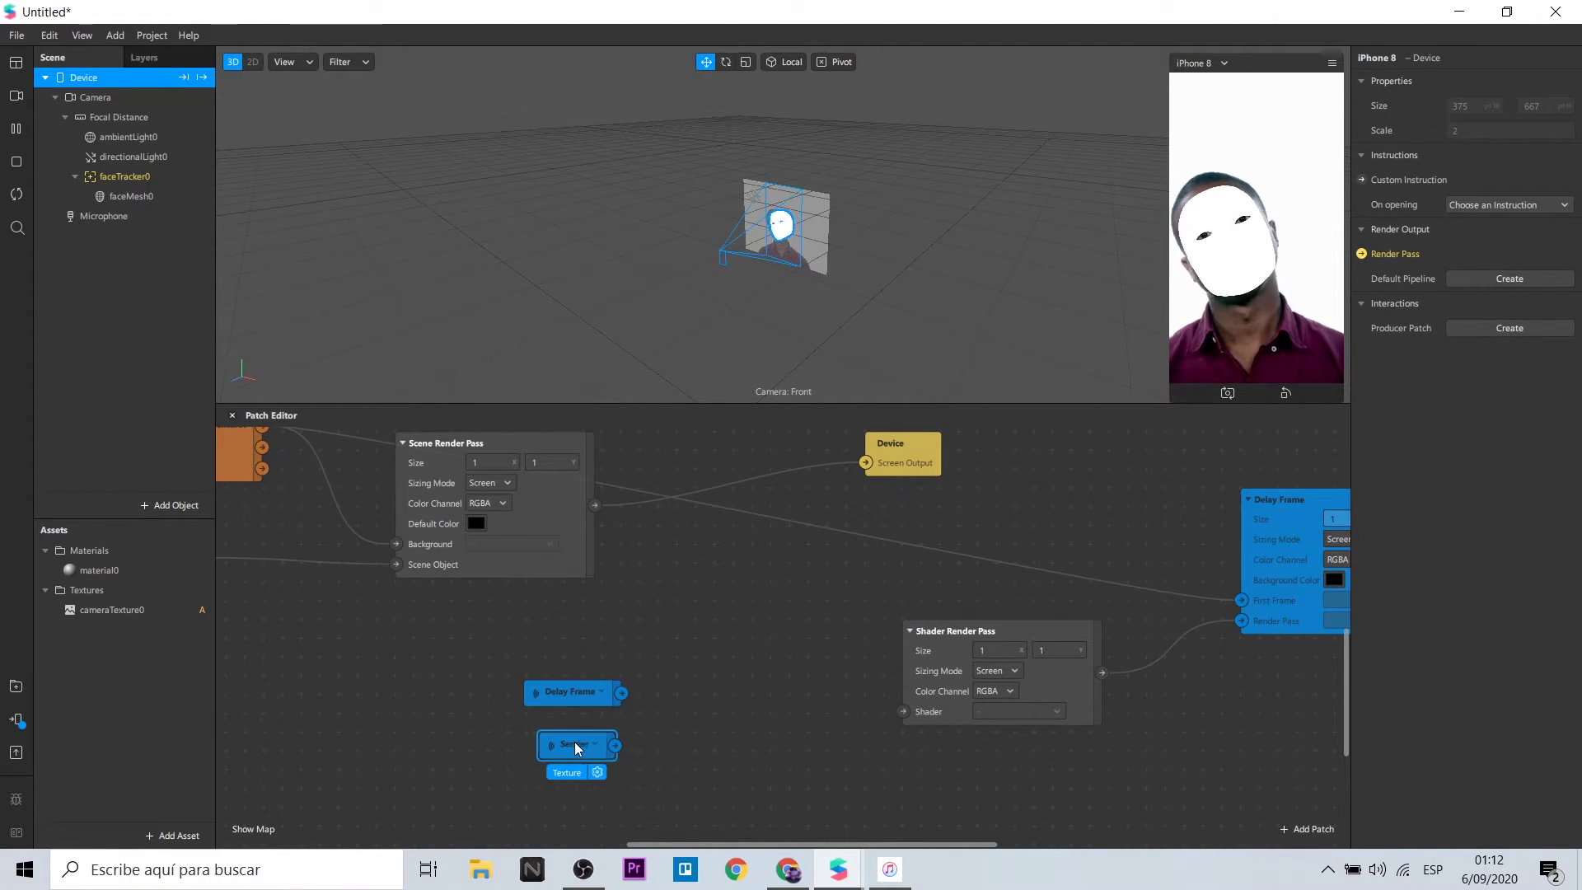
# Step: Add a Mix patch between the two Receiver patches and the Shader Render Pass
pyautogui.click(672, 703)
pyautogui.doubleClick(700, 688)
pyautogui.write('mi')
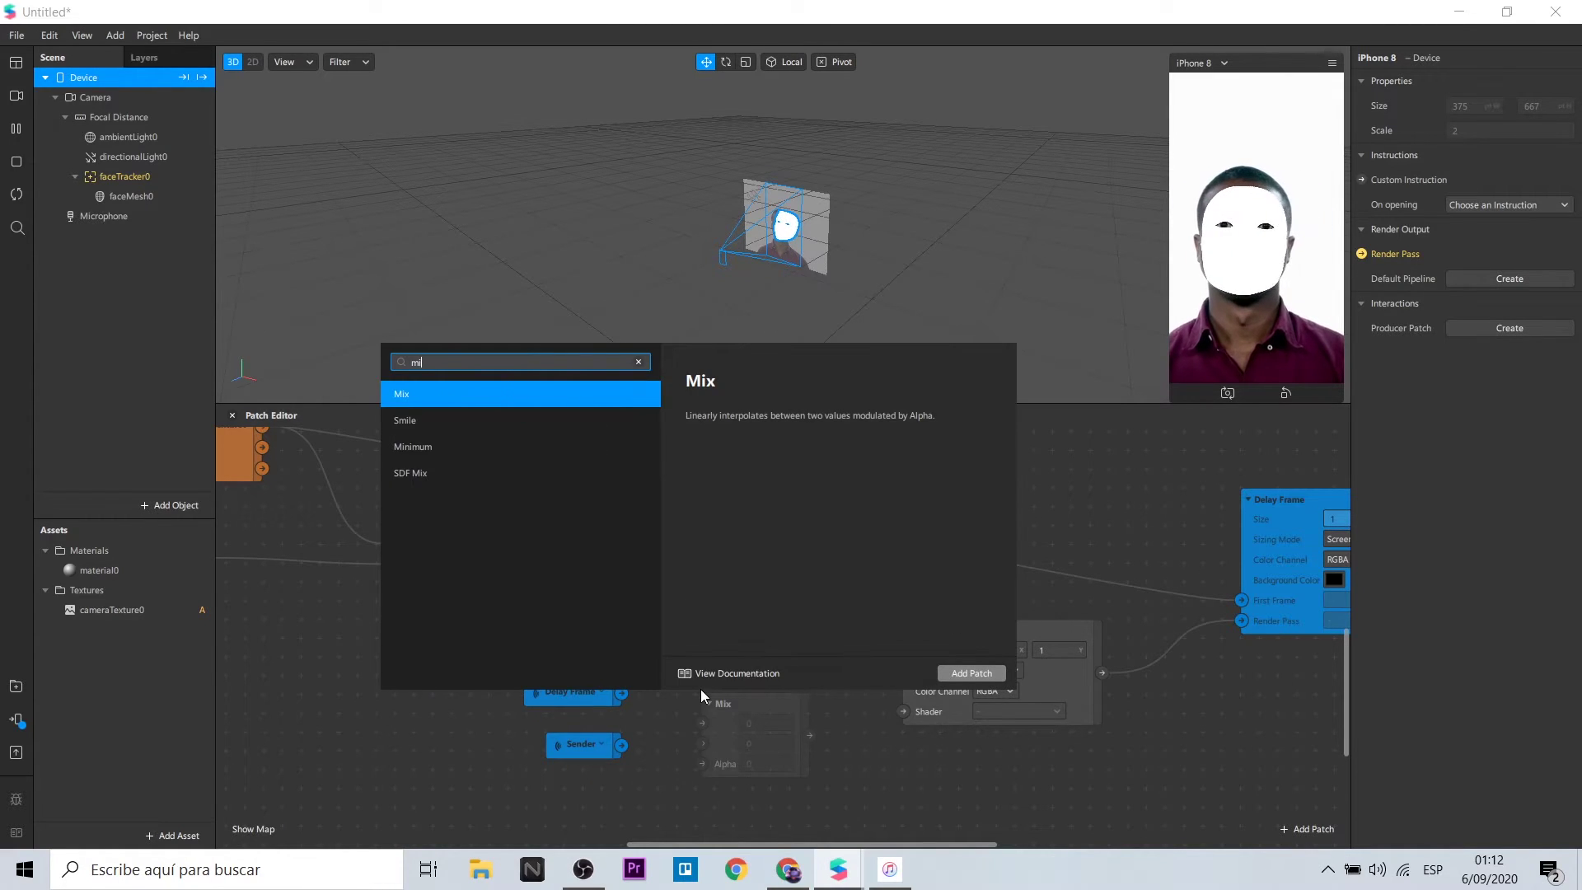
pyautogui.write('x')
pyautogui.click(956, 674)
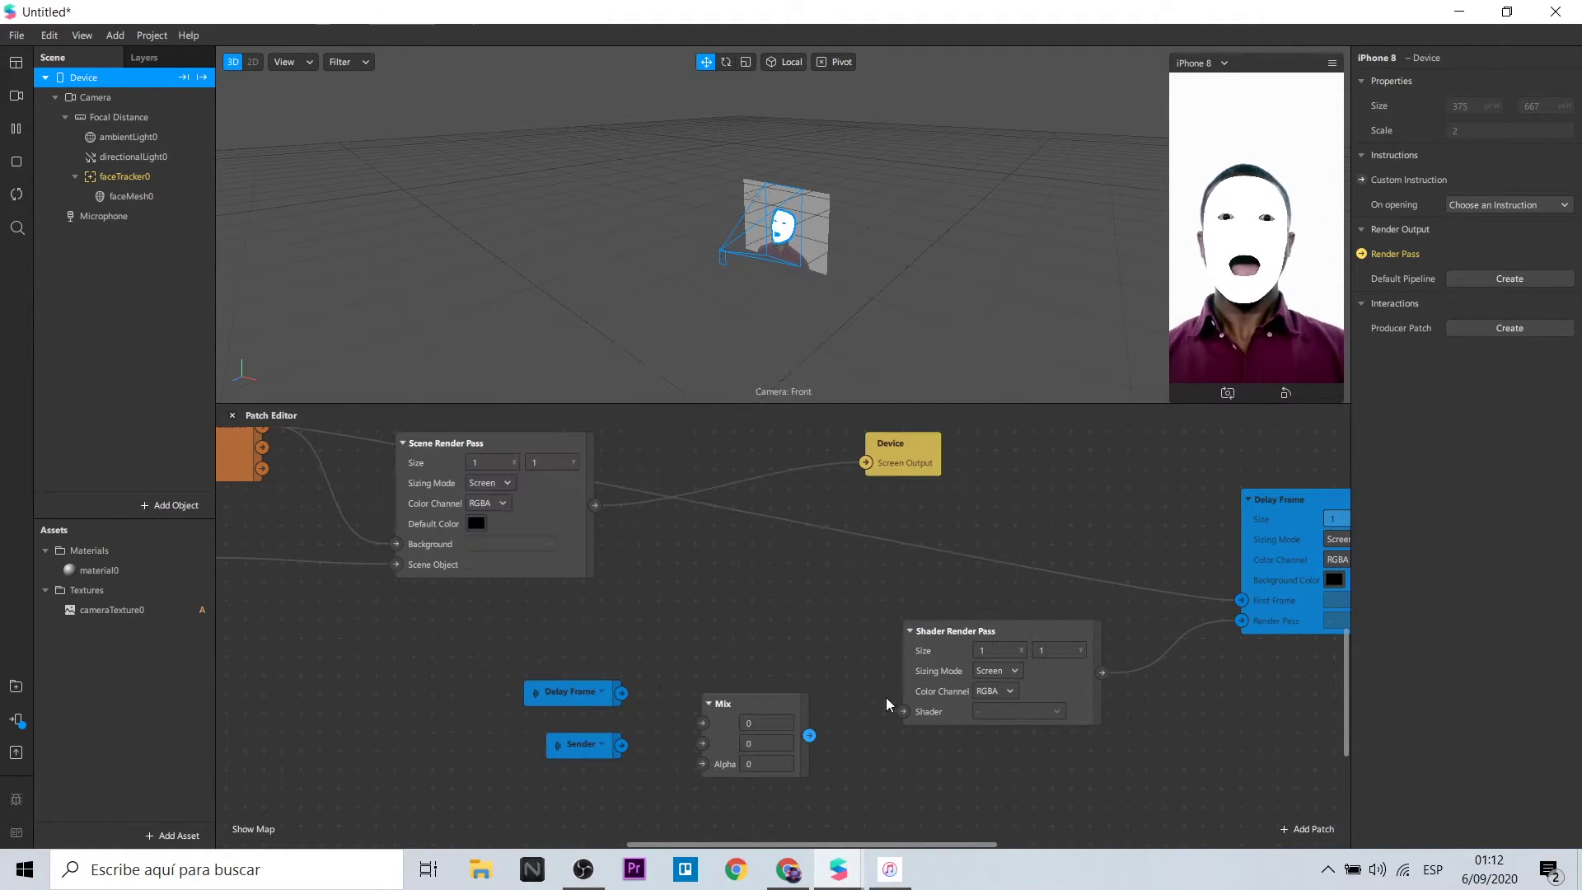
# Step: Connect the Delay Frame and Sender receivers to Mix's two value inputs and Mix's output to the Shader Render Pass's Shader input
pyautogui.moveTo(621, 693); pyautogui.dragTo(702, 743)
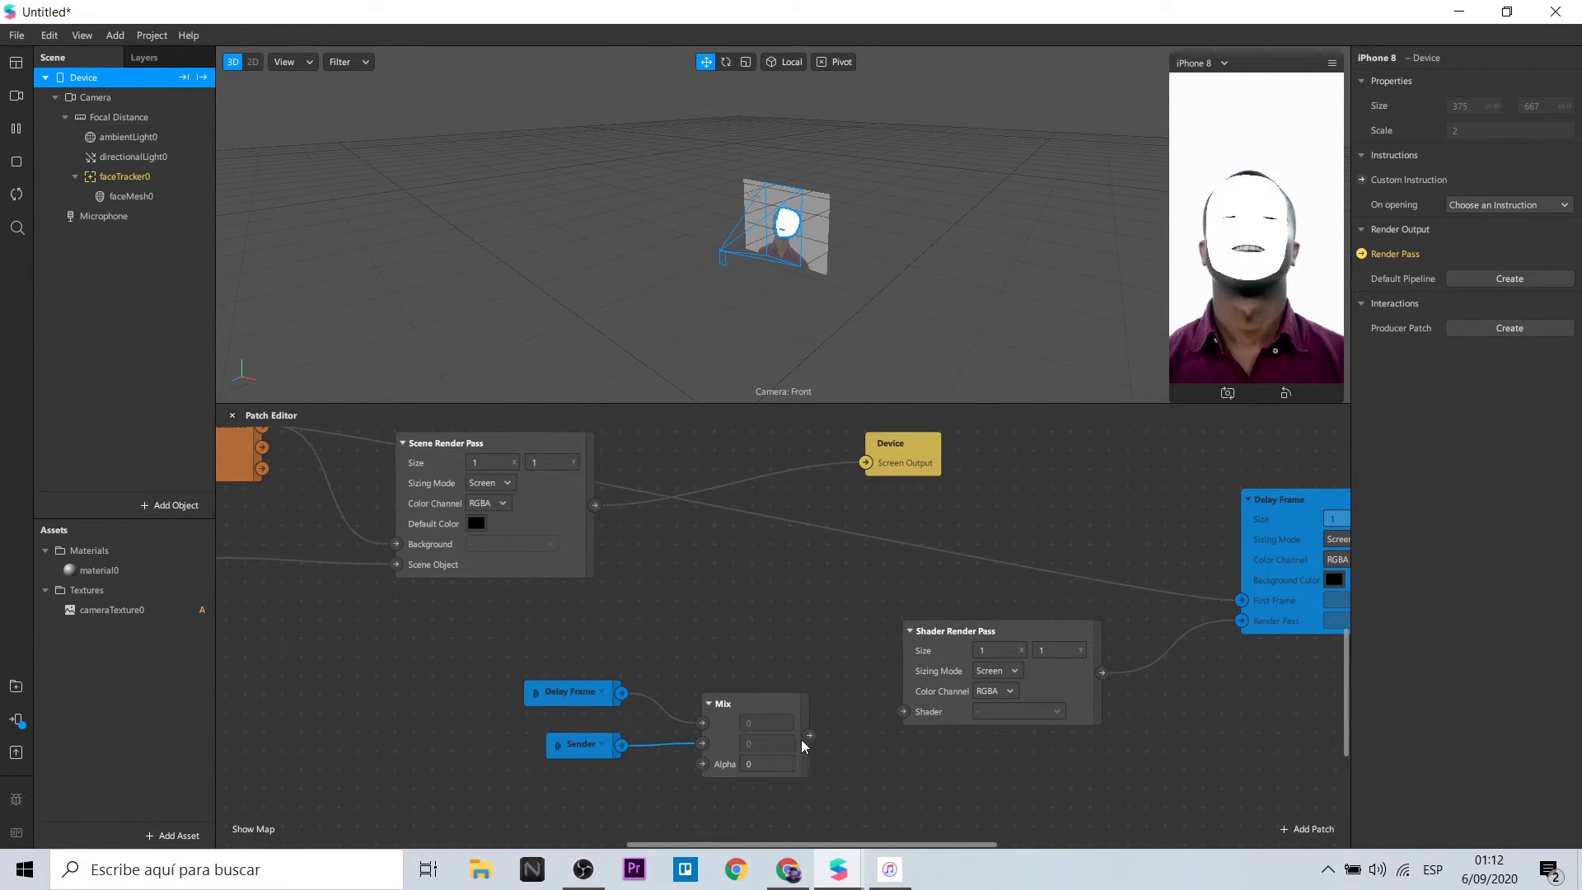
pyautogui.moveTo(812, 731); pyautogui.dragTo(904, 711)
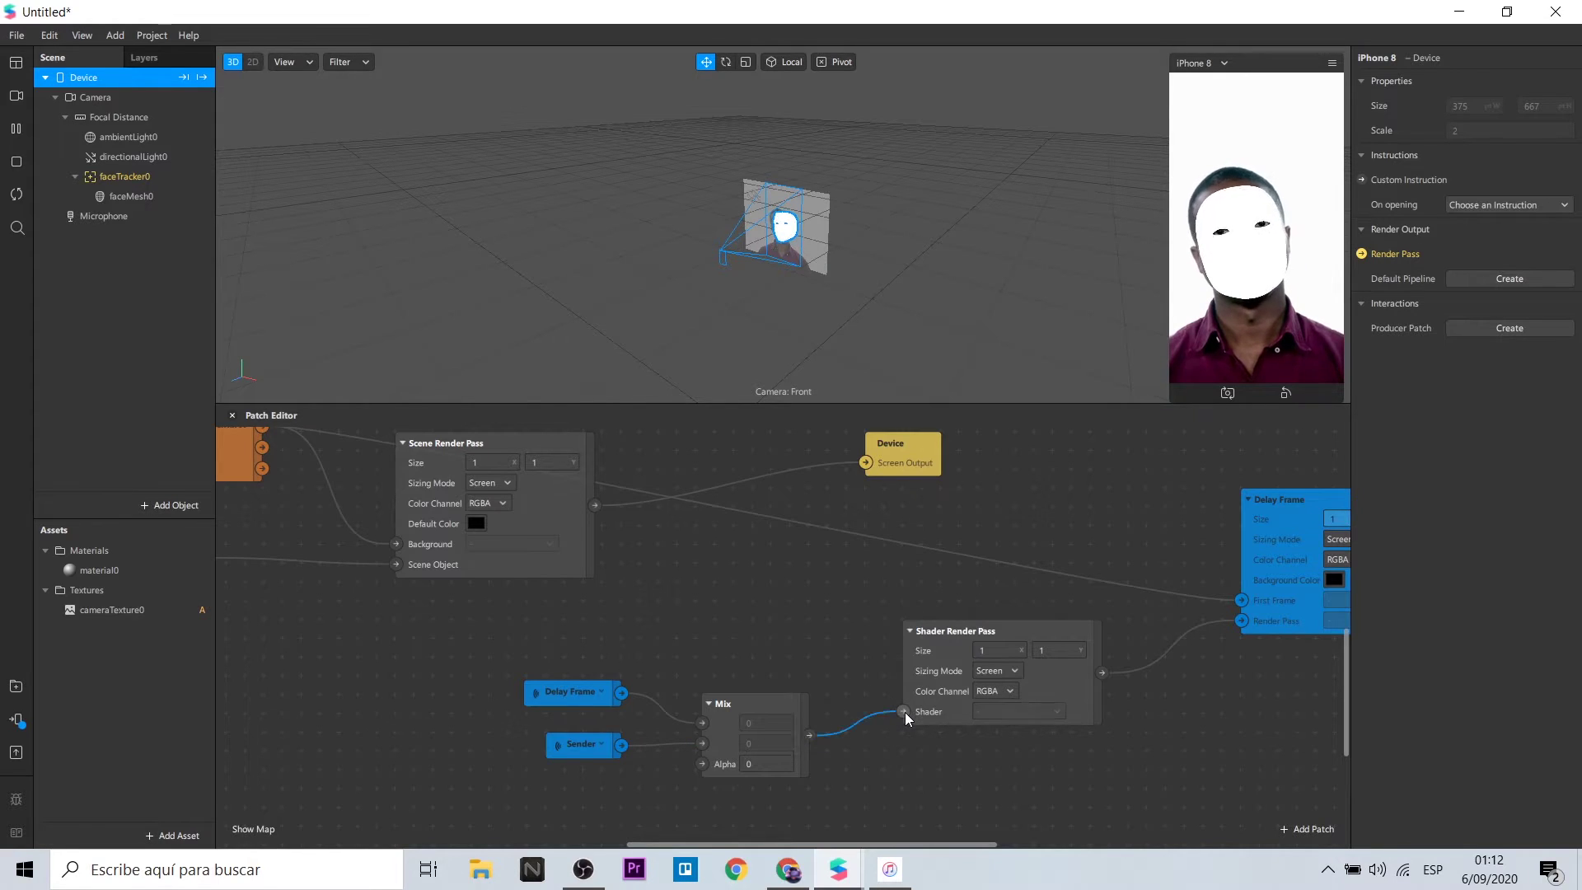
pyautogui.scroll(-2, 867, 640)
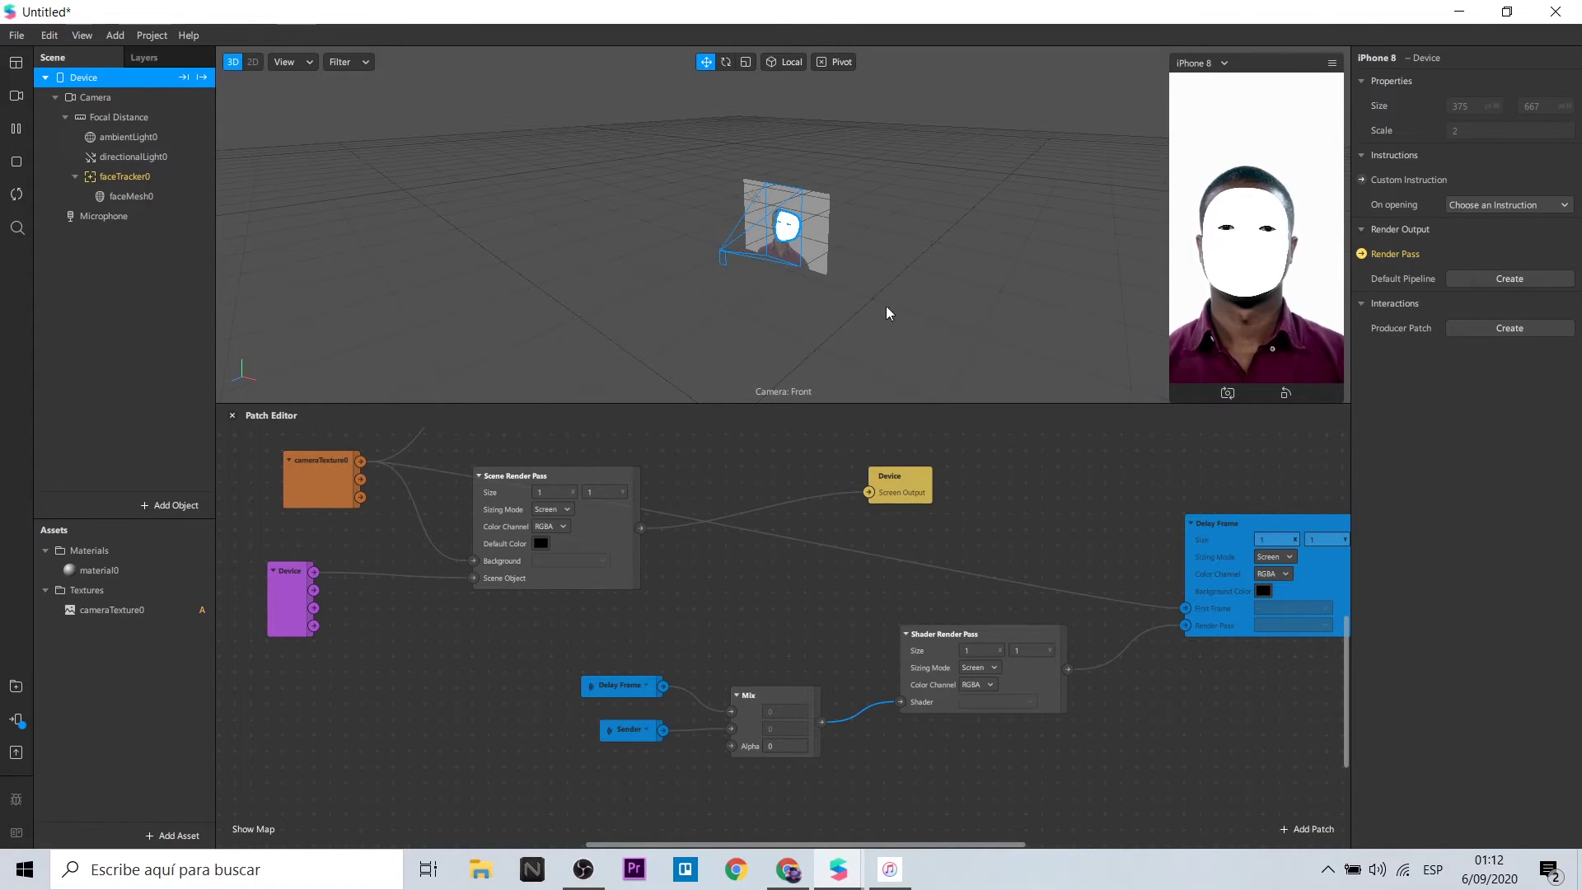
# Step: Create a patch for material0's diffuse texture and connect the Shader Render Pass output to it
pyautogui.click(97, 570)
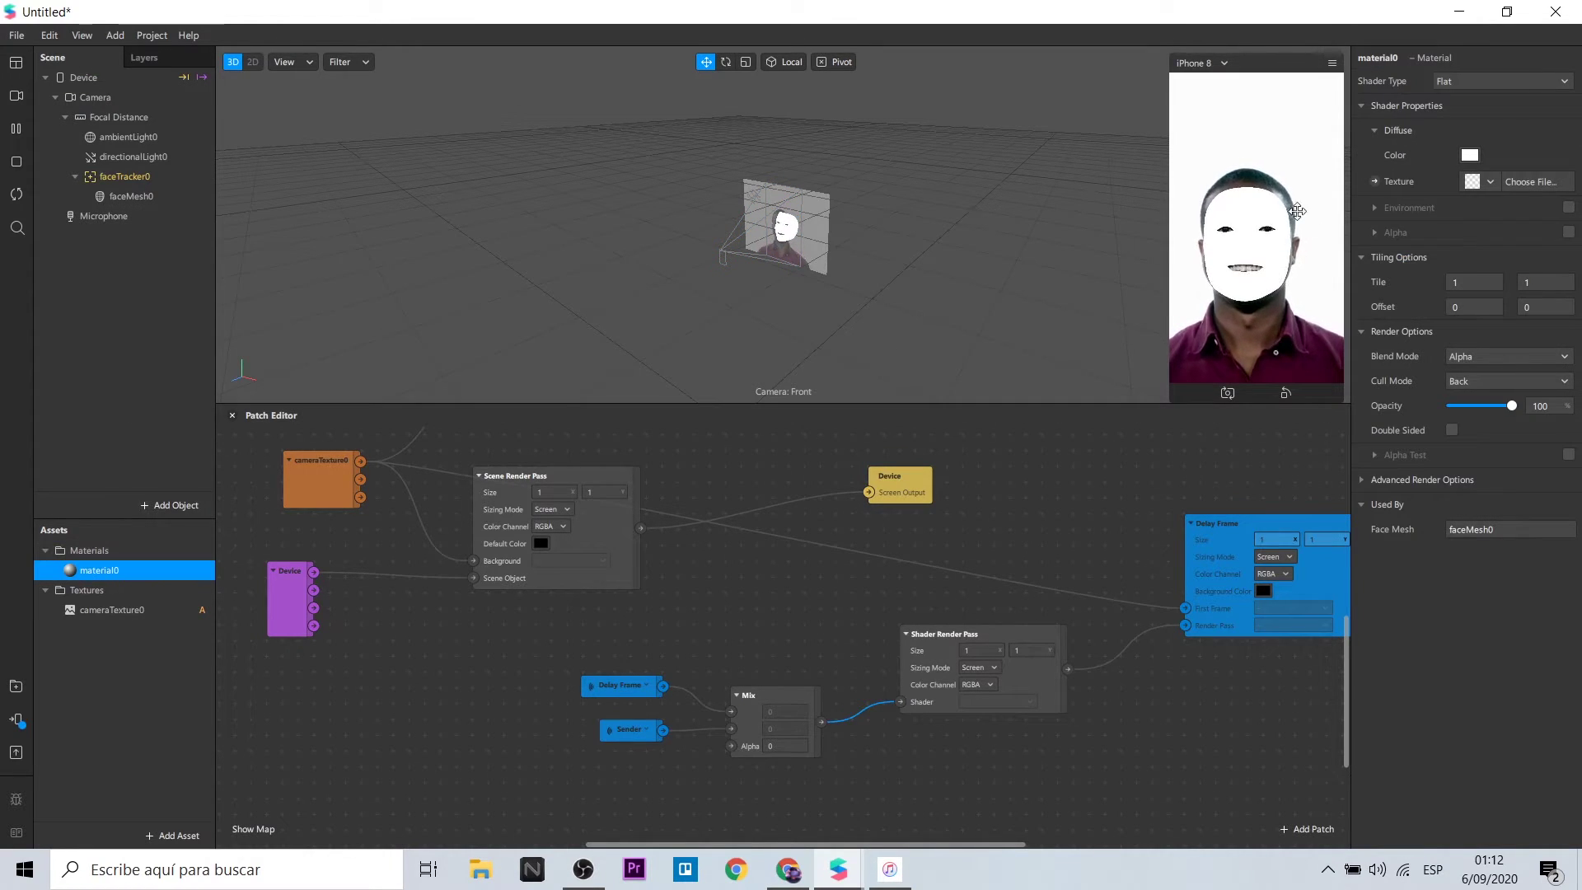
pyautogui.click(1376, 182)
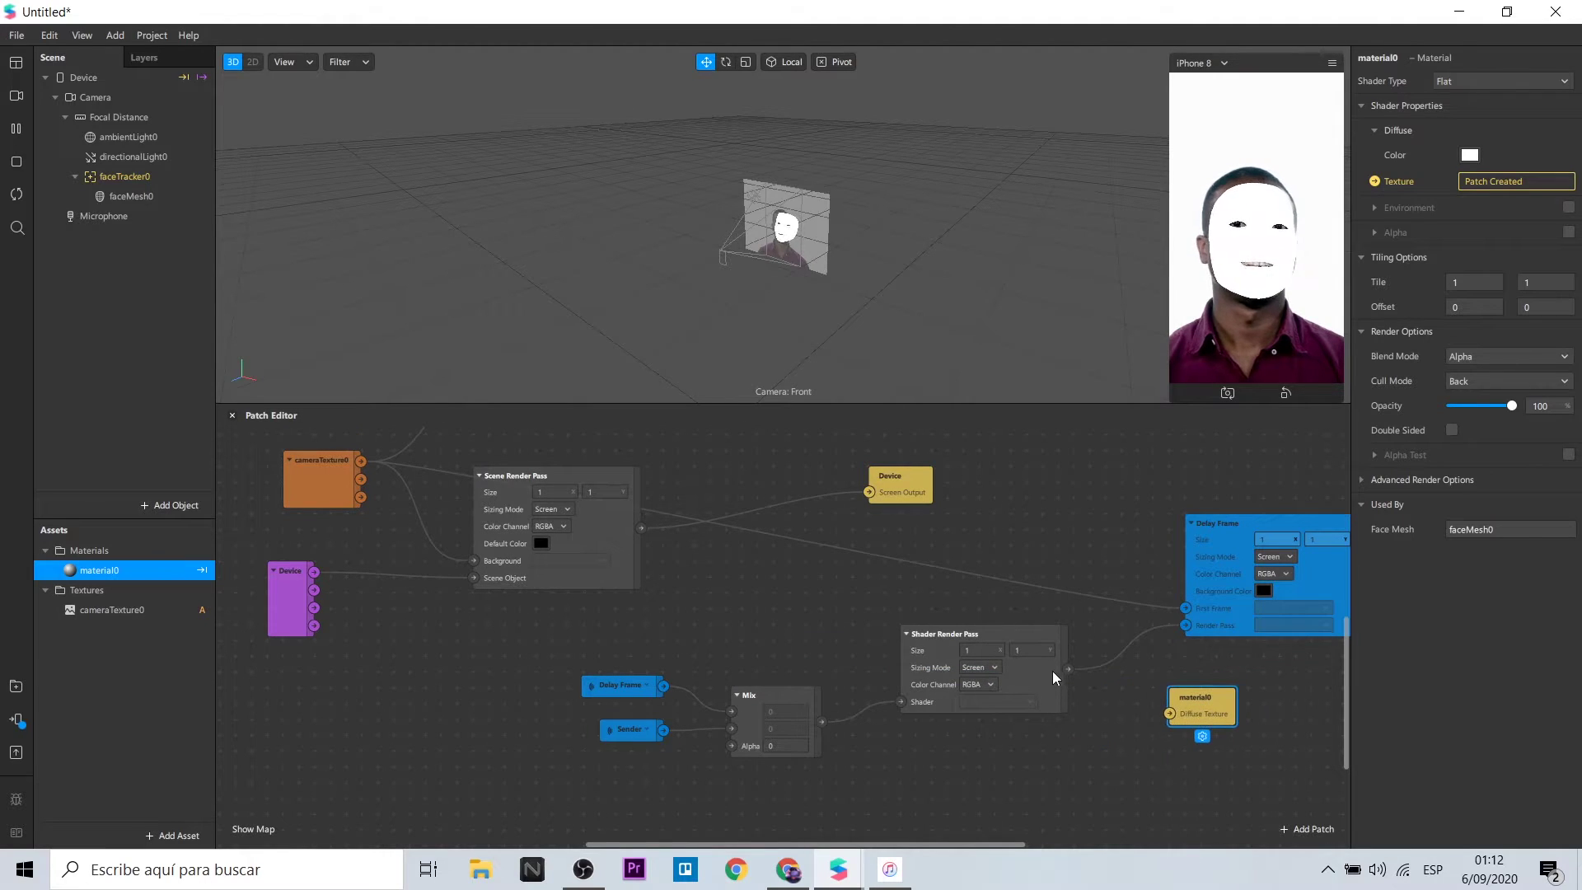
pyautogui.moveTo(1067, 668); pyautogui.dragTo(1170, 715)
# Step: Add a Screen Long Press patch in the empty area below the Sender receiver
pyautogui.scroll(-2, 626, 684)
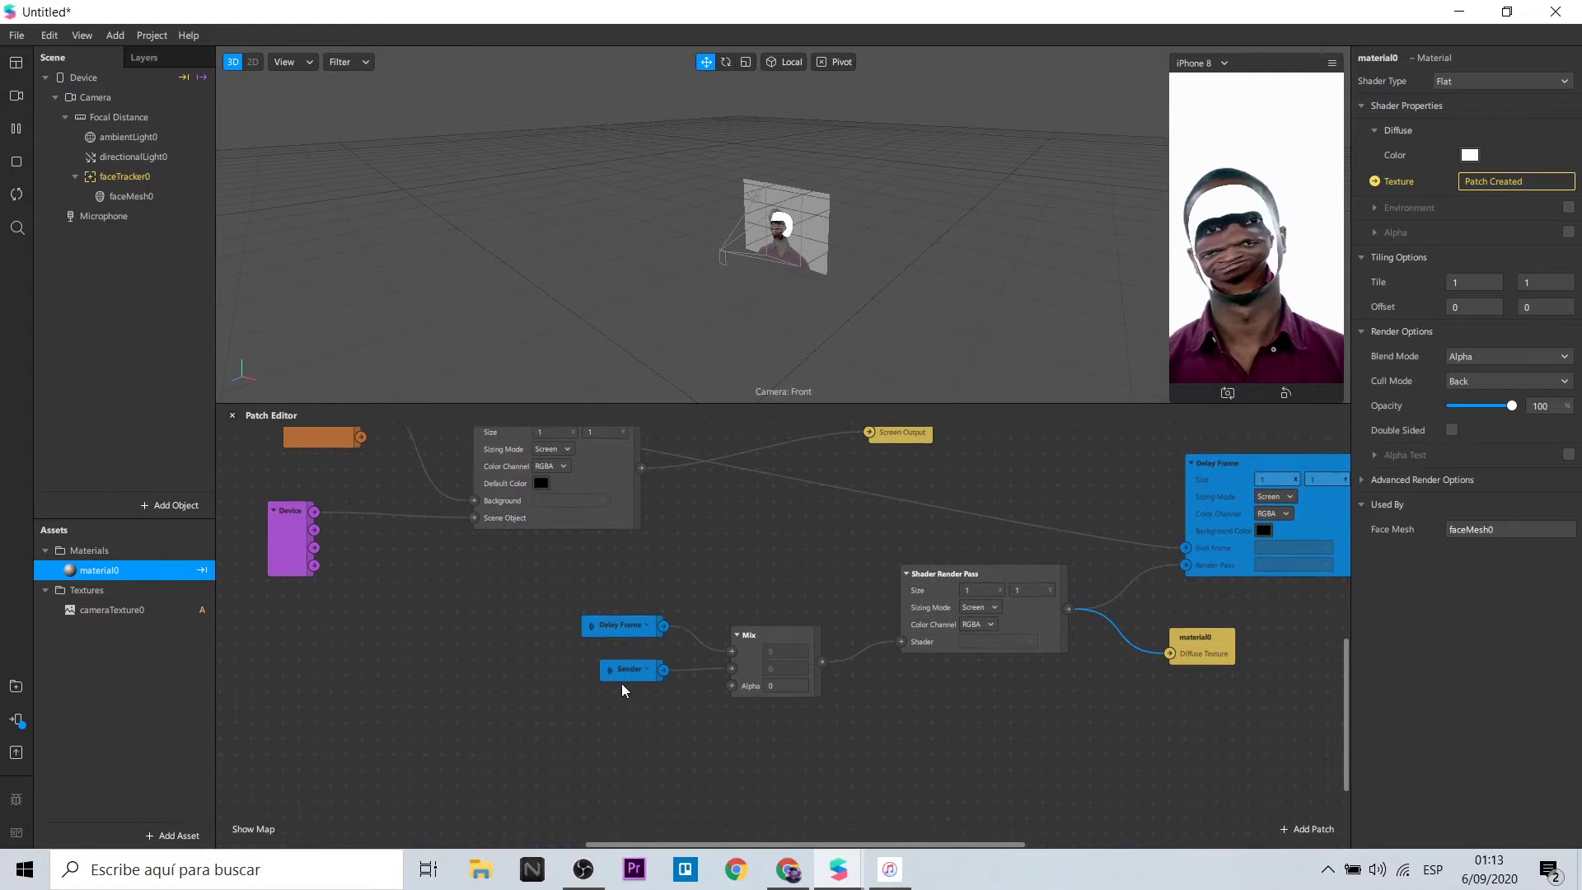
pyautogui.keyDown('ctrl'); pyautogui.scroll(2, 536, 671); pyautogui.keyUp('ctrl')
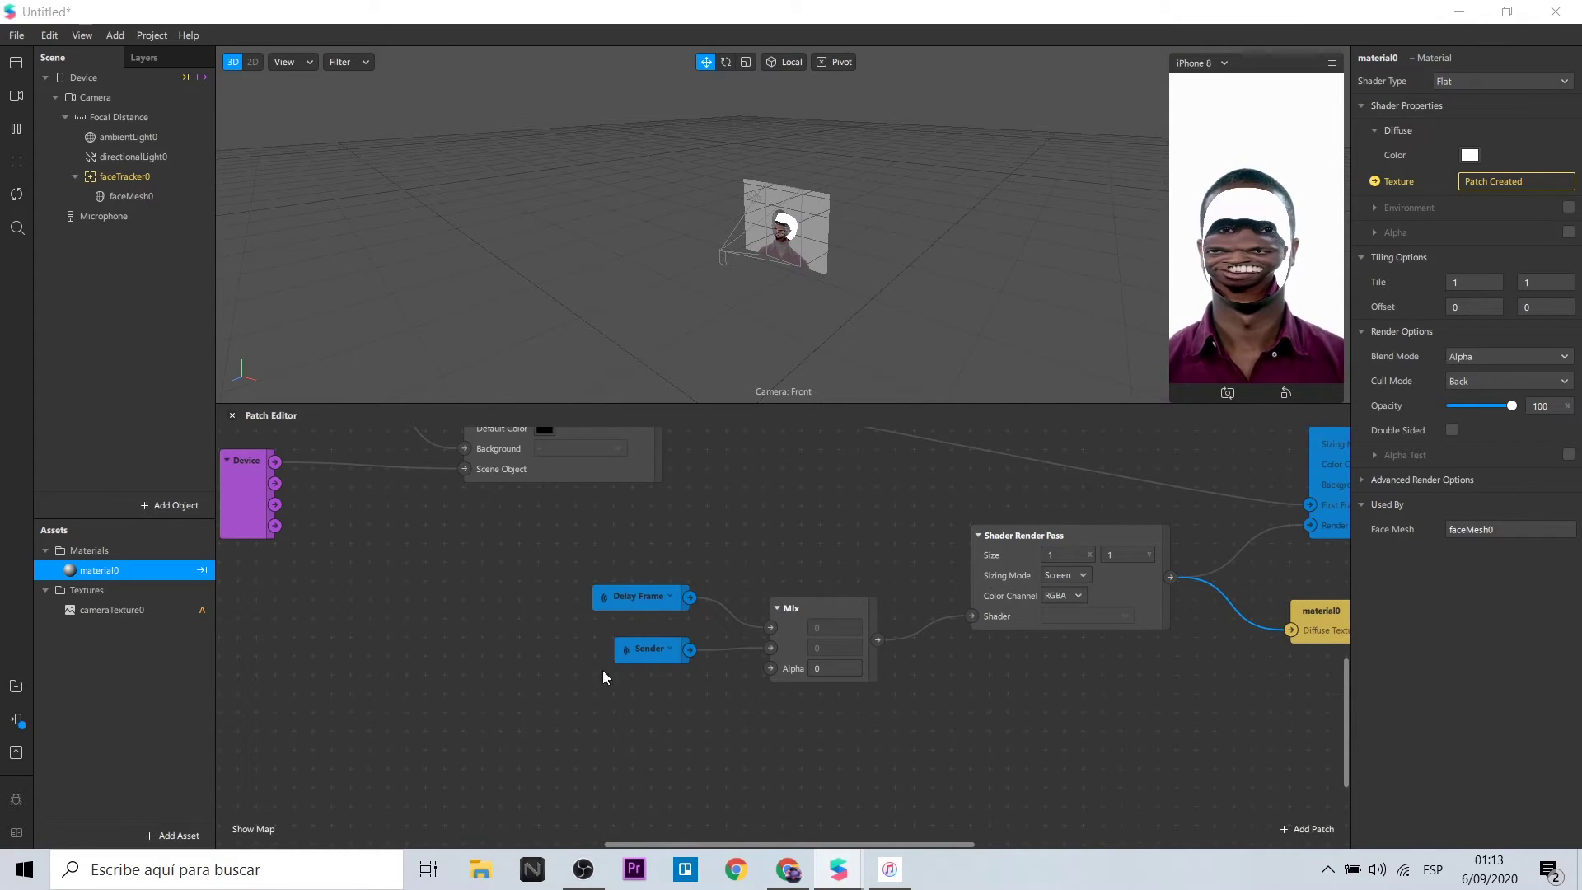
pyautogui.click(455, 736)
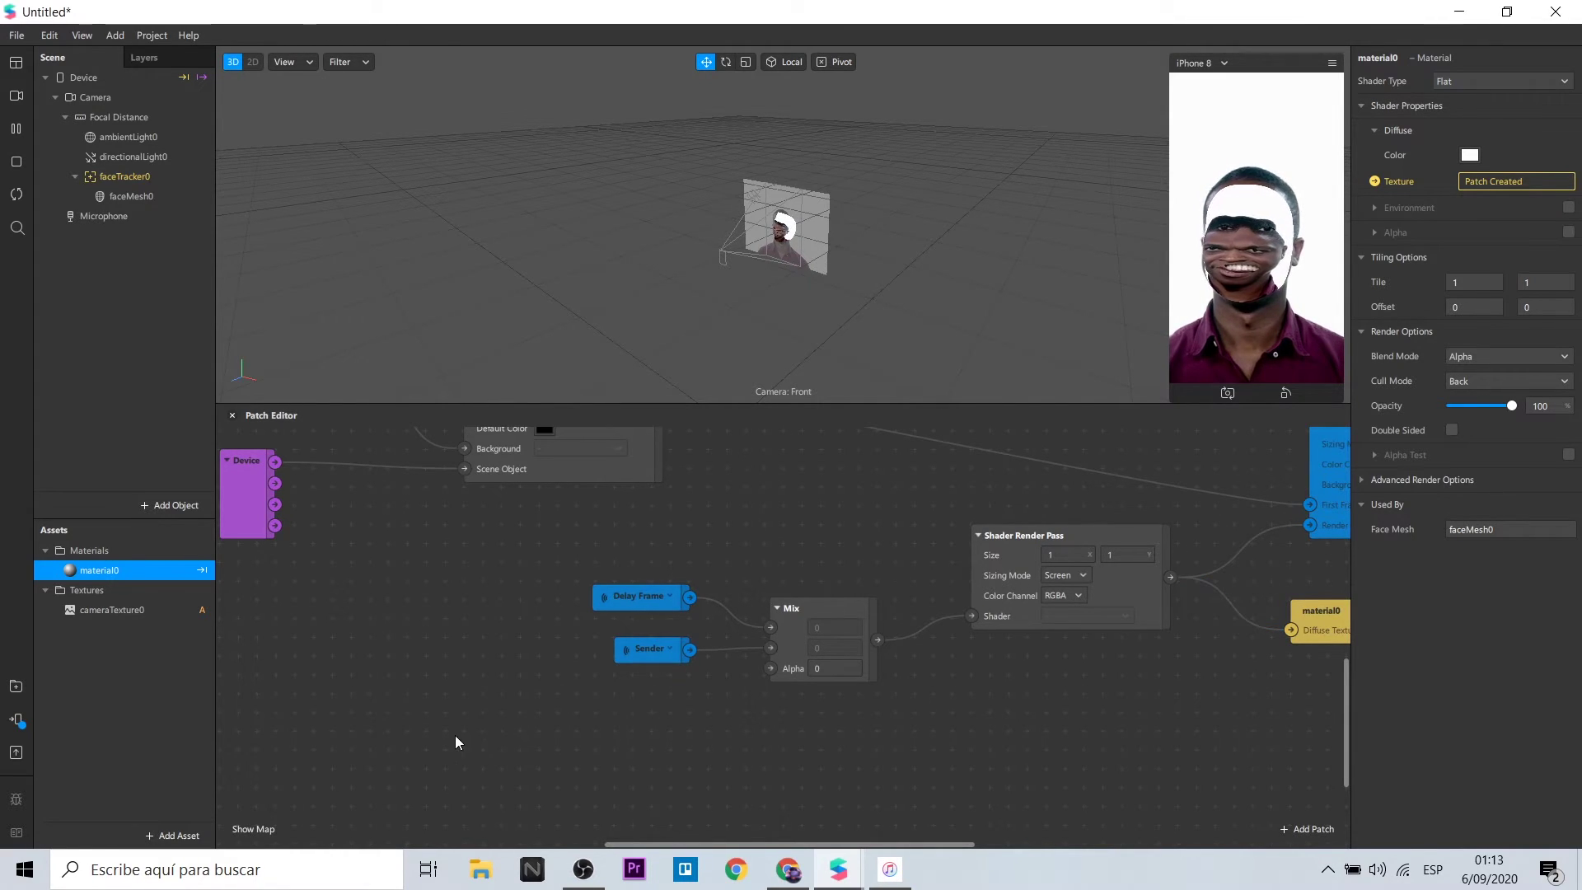
pyautogui.doubleClick(383, 743)
pyautogui.write('long')
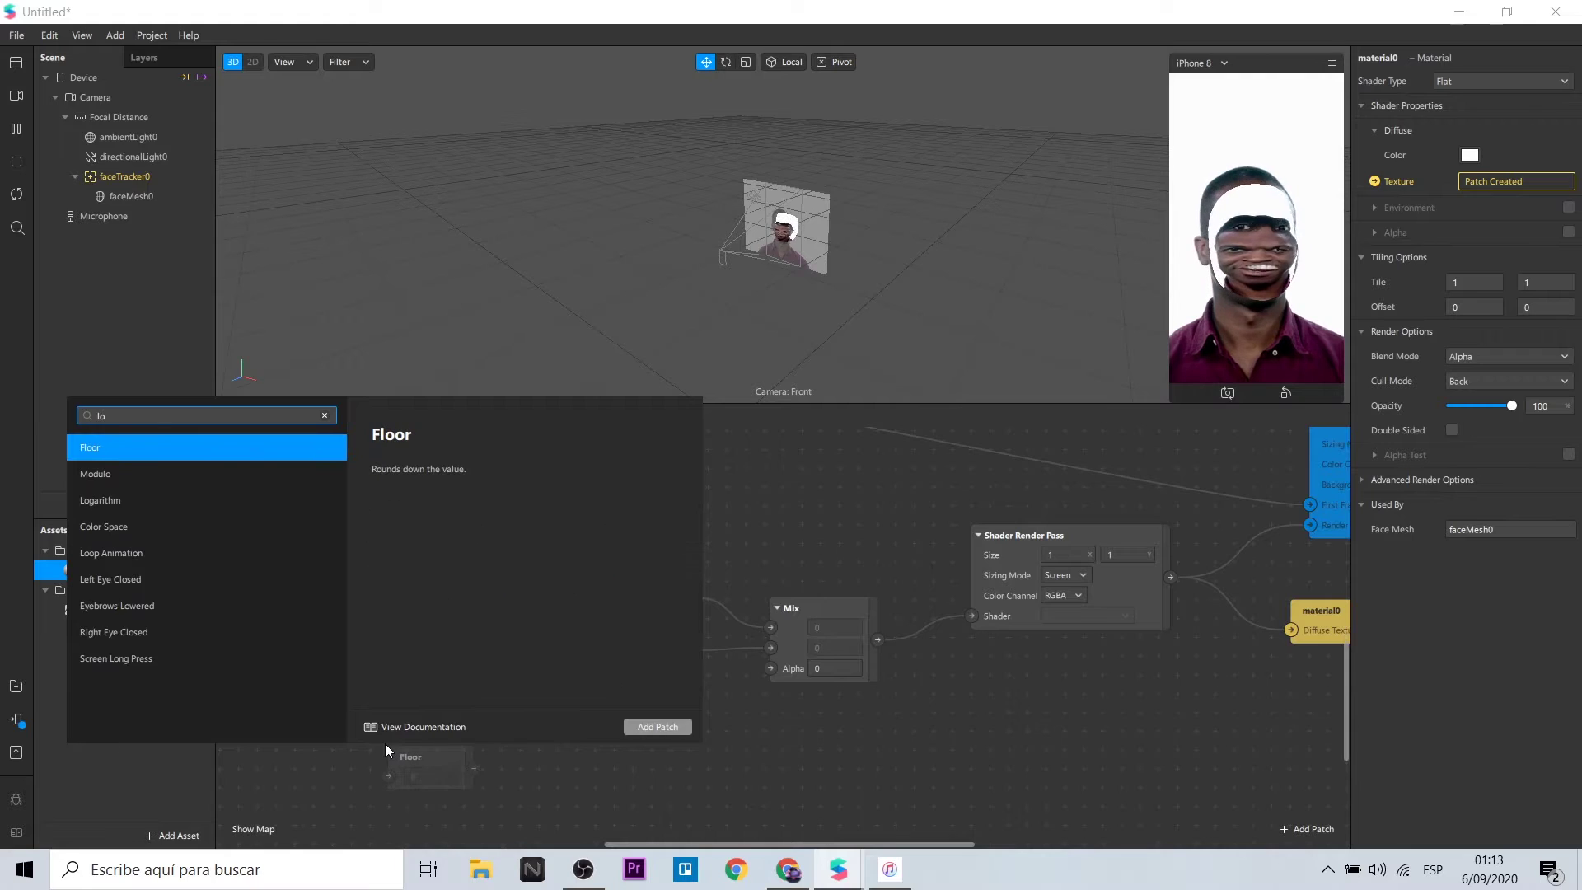
pyautogui.click(669, 729)
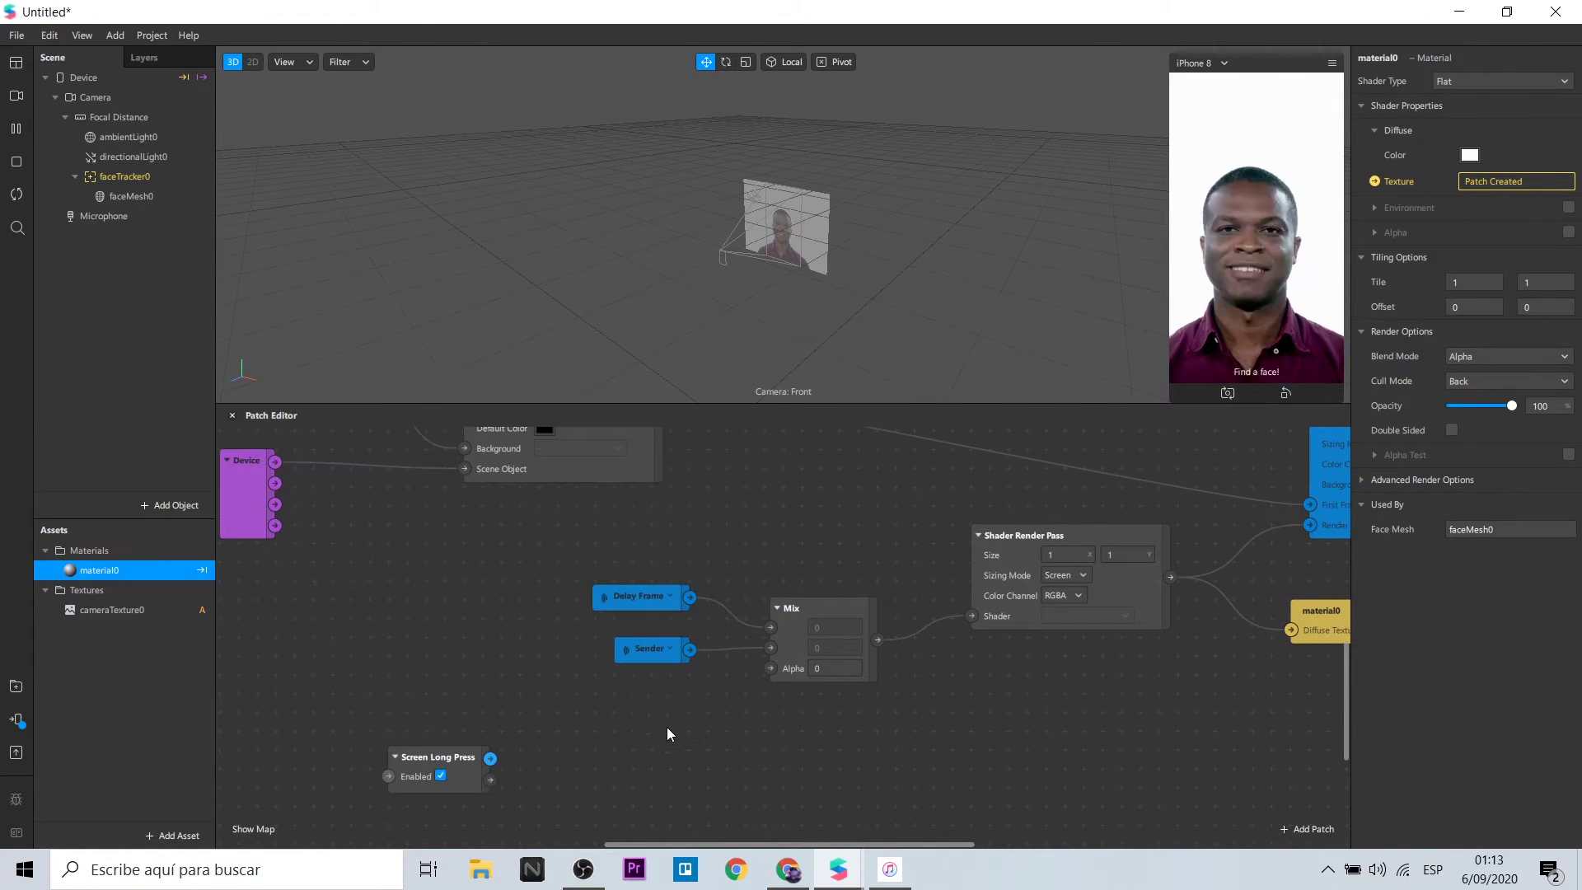
# Step: Add a Switch patch and connect Screen Long Press to its Flip input through a Pulse patch
pyautogui.scroll(-1, 664, 725)
pyautogui.keyDown('ctrl'); pyautogui.scroll(1, 664, 725); pyautogui.keyUp('ctrl')
pyautogui.doubleClick(615, 749)
pyautogui.write('s')
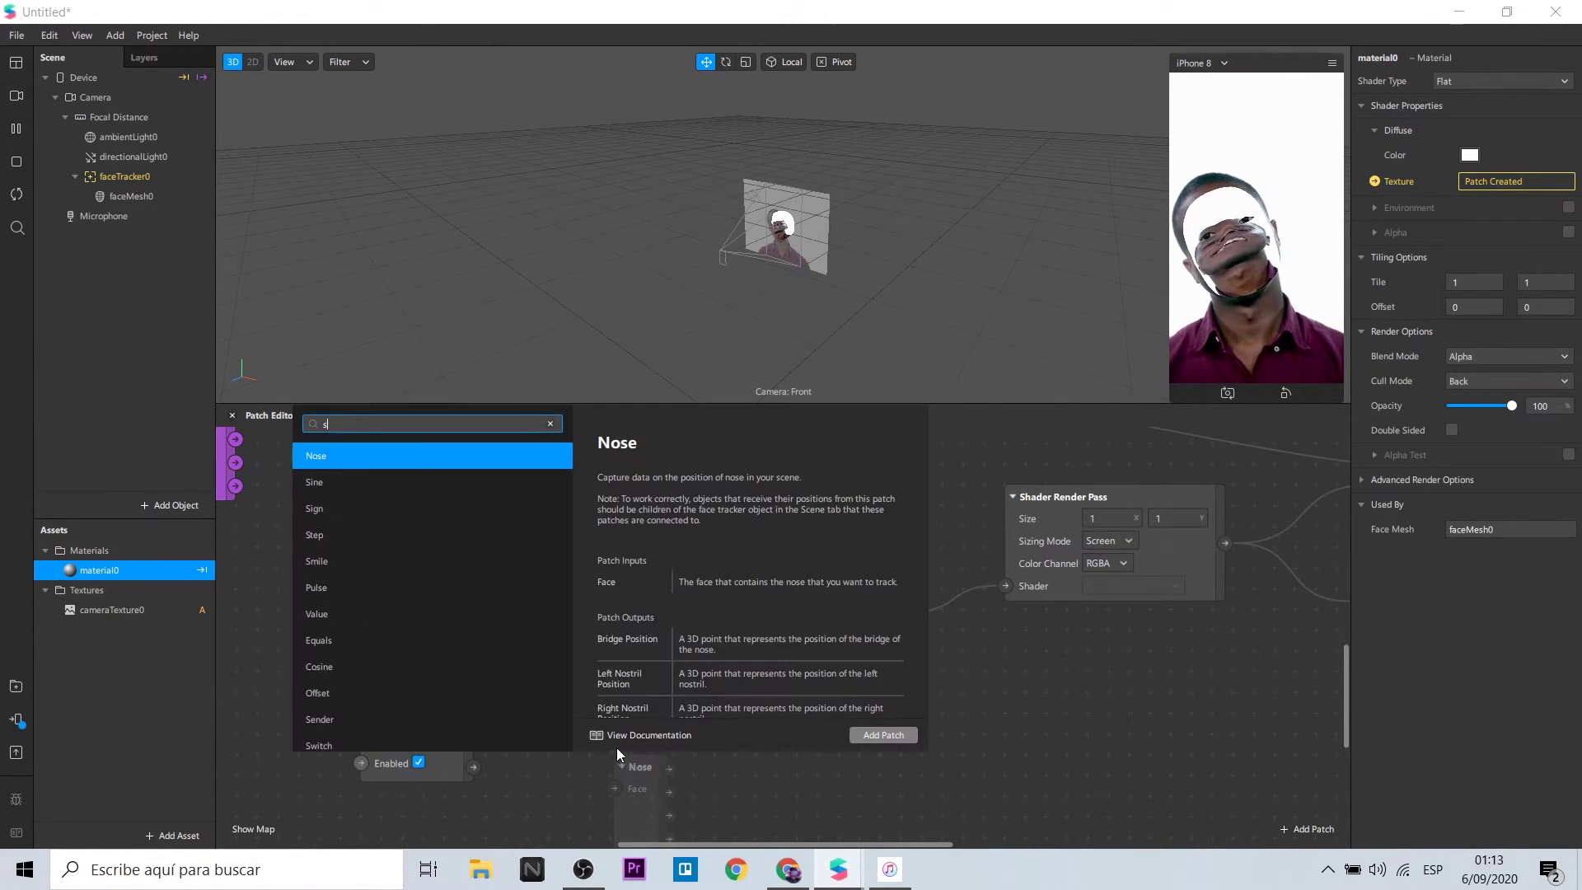
pyautogui.write('witch')
pyautogui.click(898, 734)
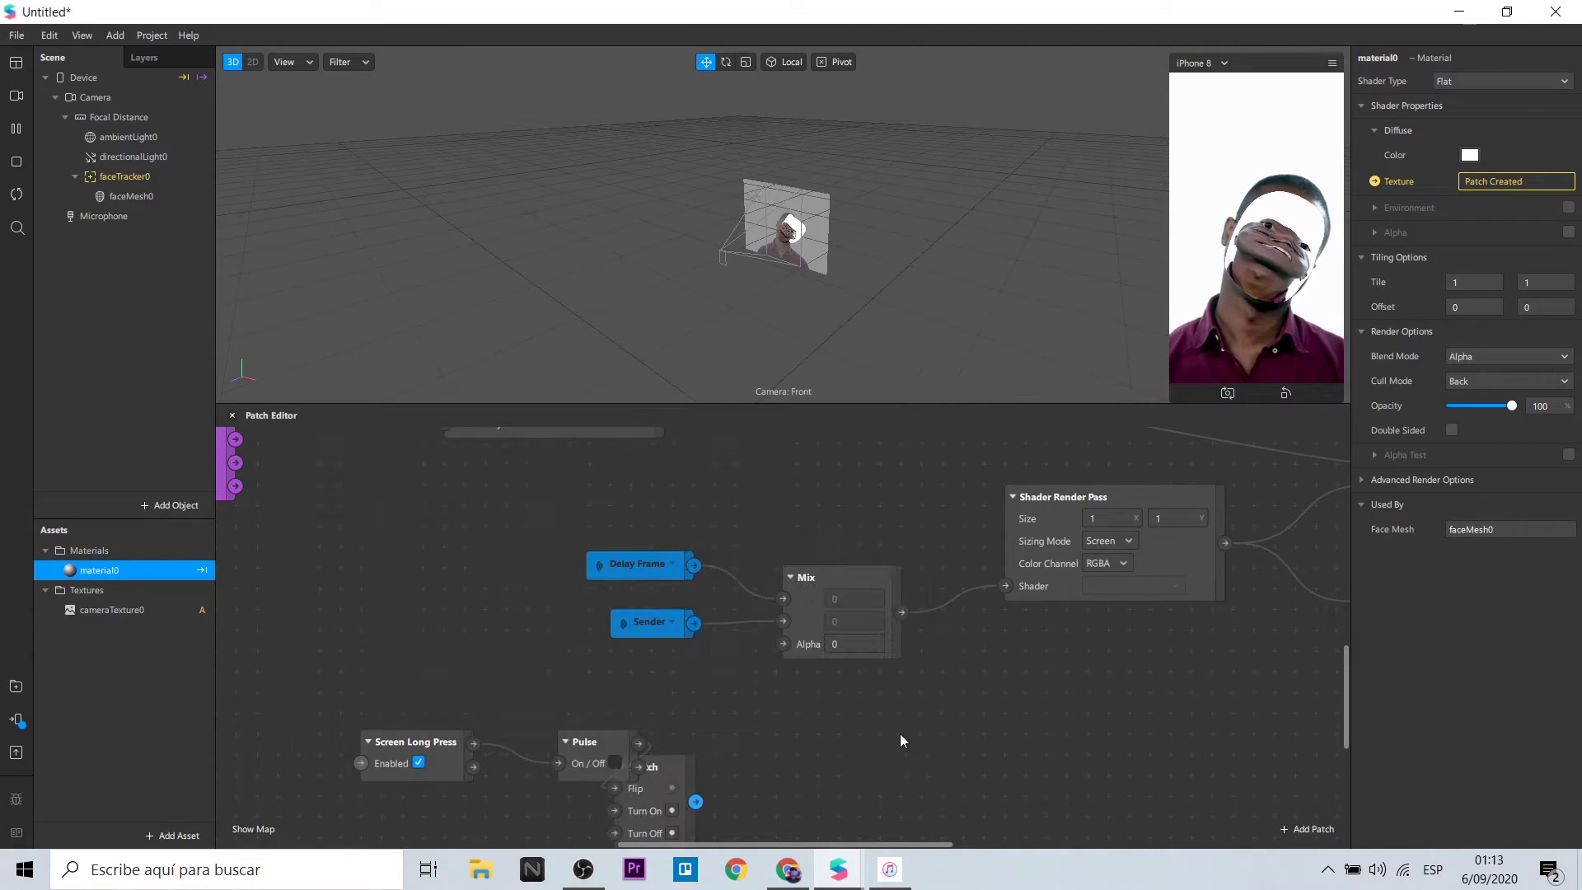
# Step: Connect the Switch output to Mix's Alpha input and spread out the Screen Long Press, Pulse and Switch patches below the receivers
pyautogui.moveTo(677, 759); pyautogui.dragTo(737, 718)
pyautogui.moveTo(590, 733); pyautogui.dragTo(551, 748)
pyautogui.moveTo(753, 758); pyautogui.dragTo(782, 643)
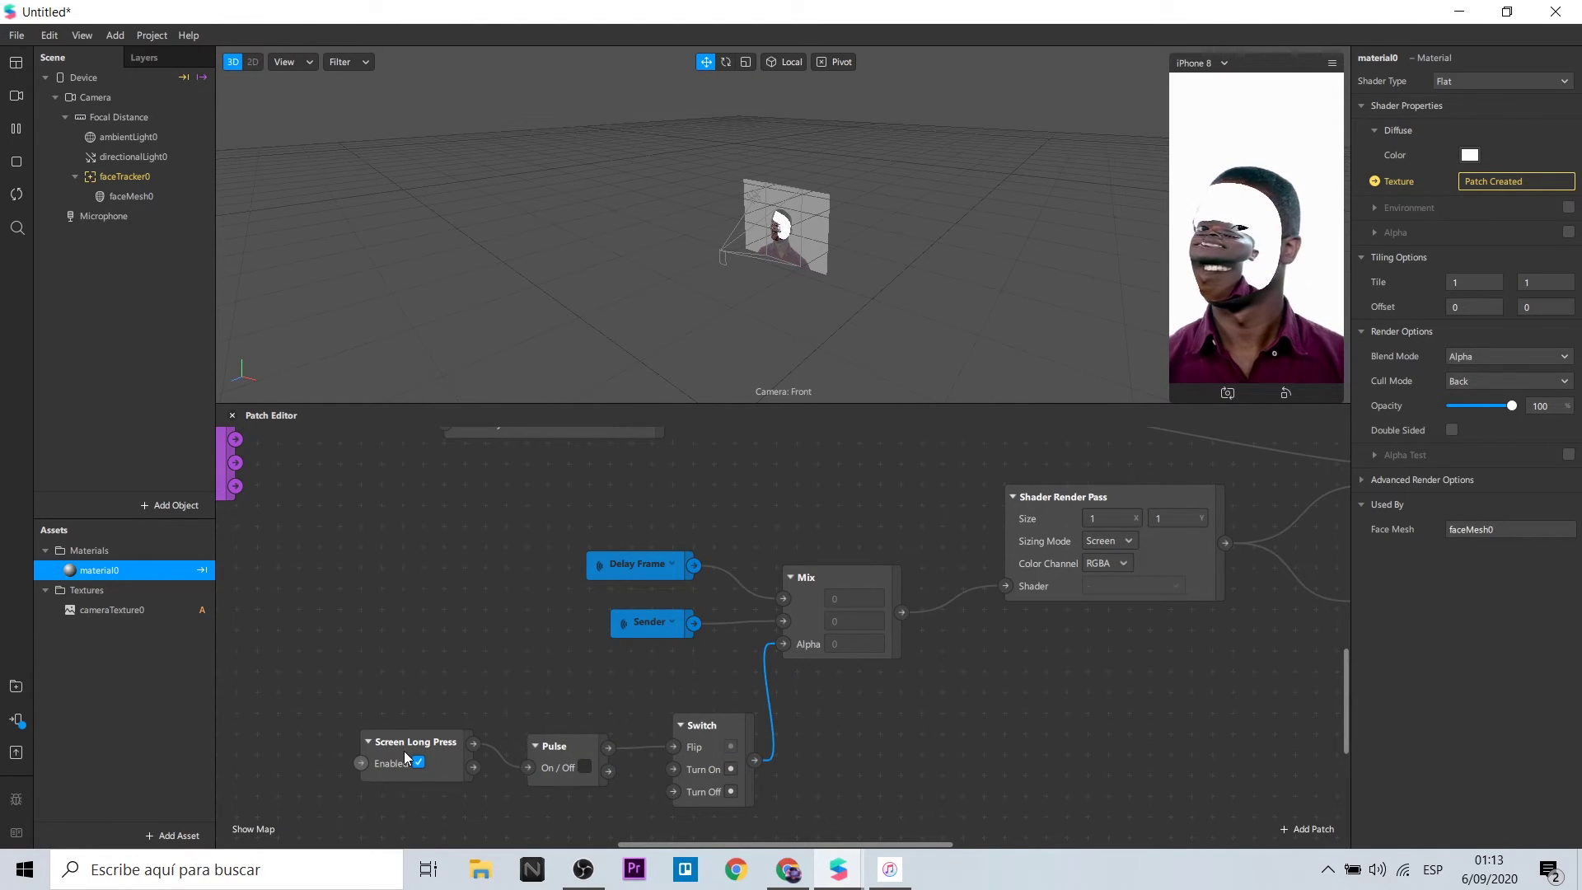
pyautogui.moveTo(404, 756); pyautogui.dragTo(280, 781)
pyautogui.moveTo(566, 750); pyautogui.dragTo(433, 781)
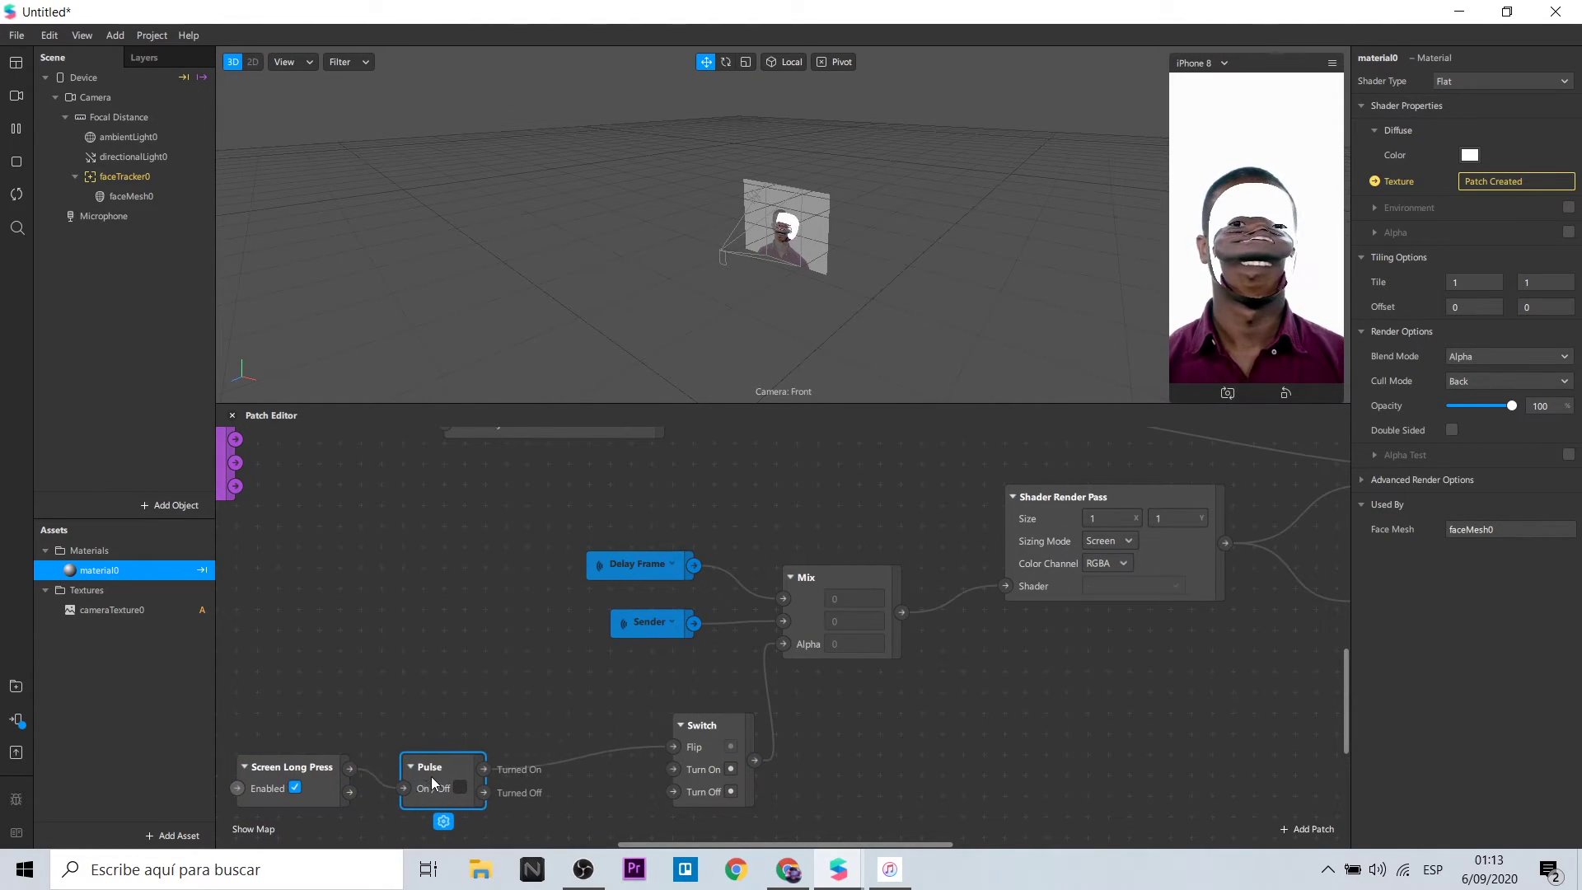
pyautogui.moveTo(714, 727); pyautogui.dragTo(630, 747)
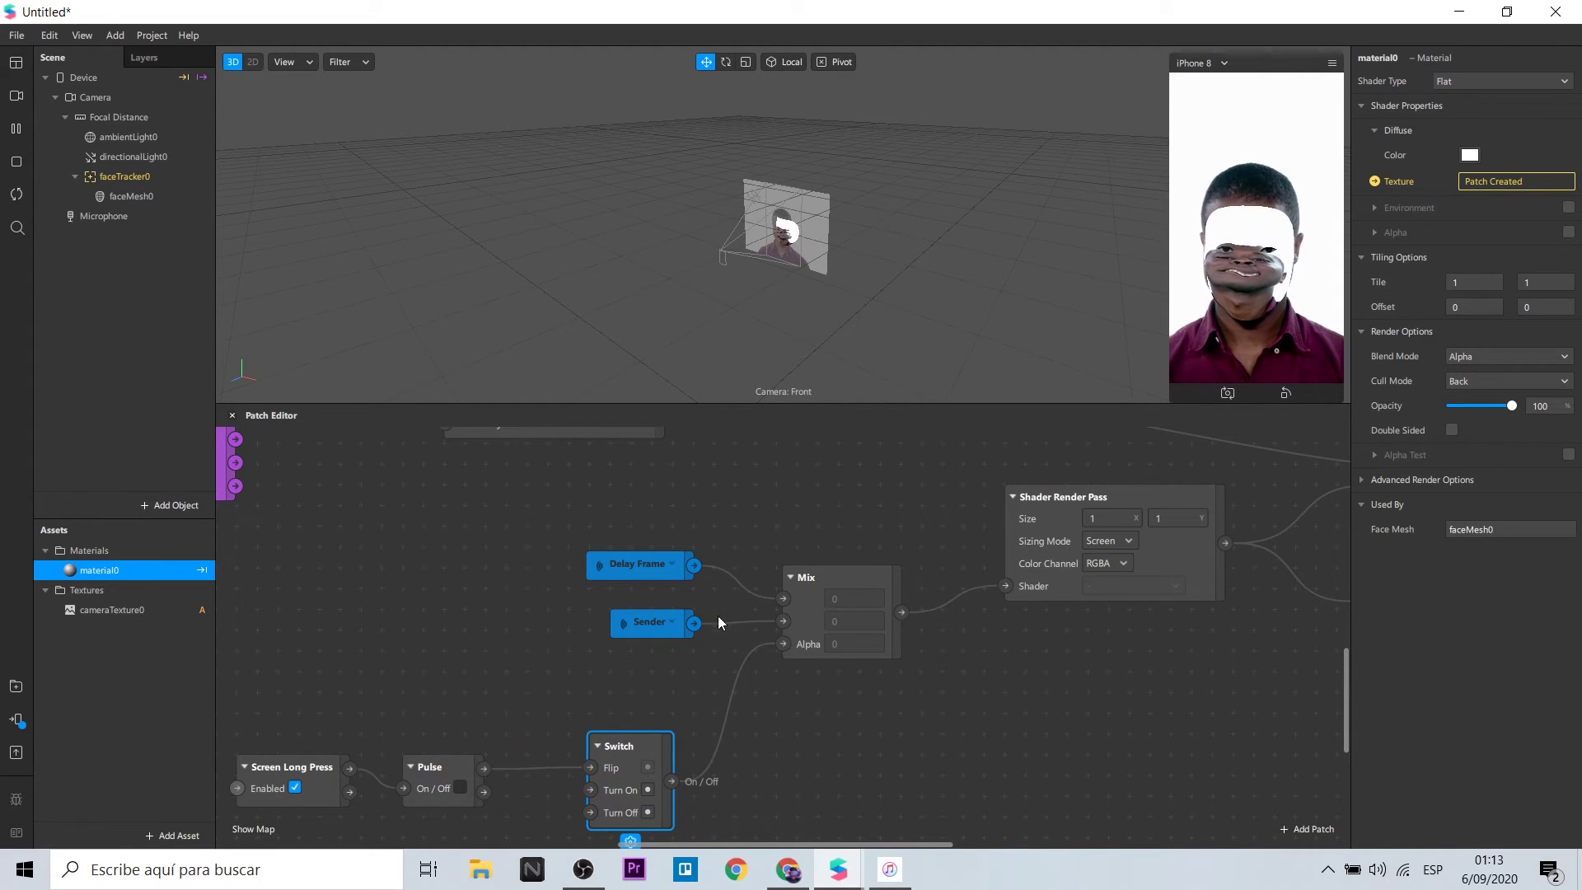
pyautogui.click(641, 680)
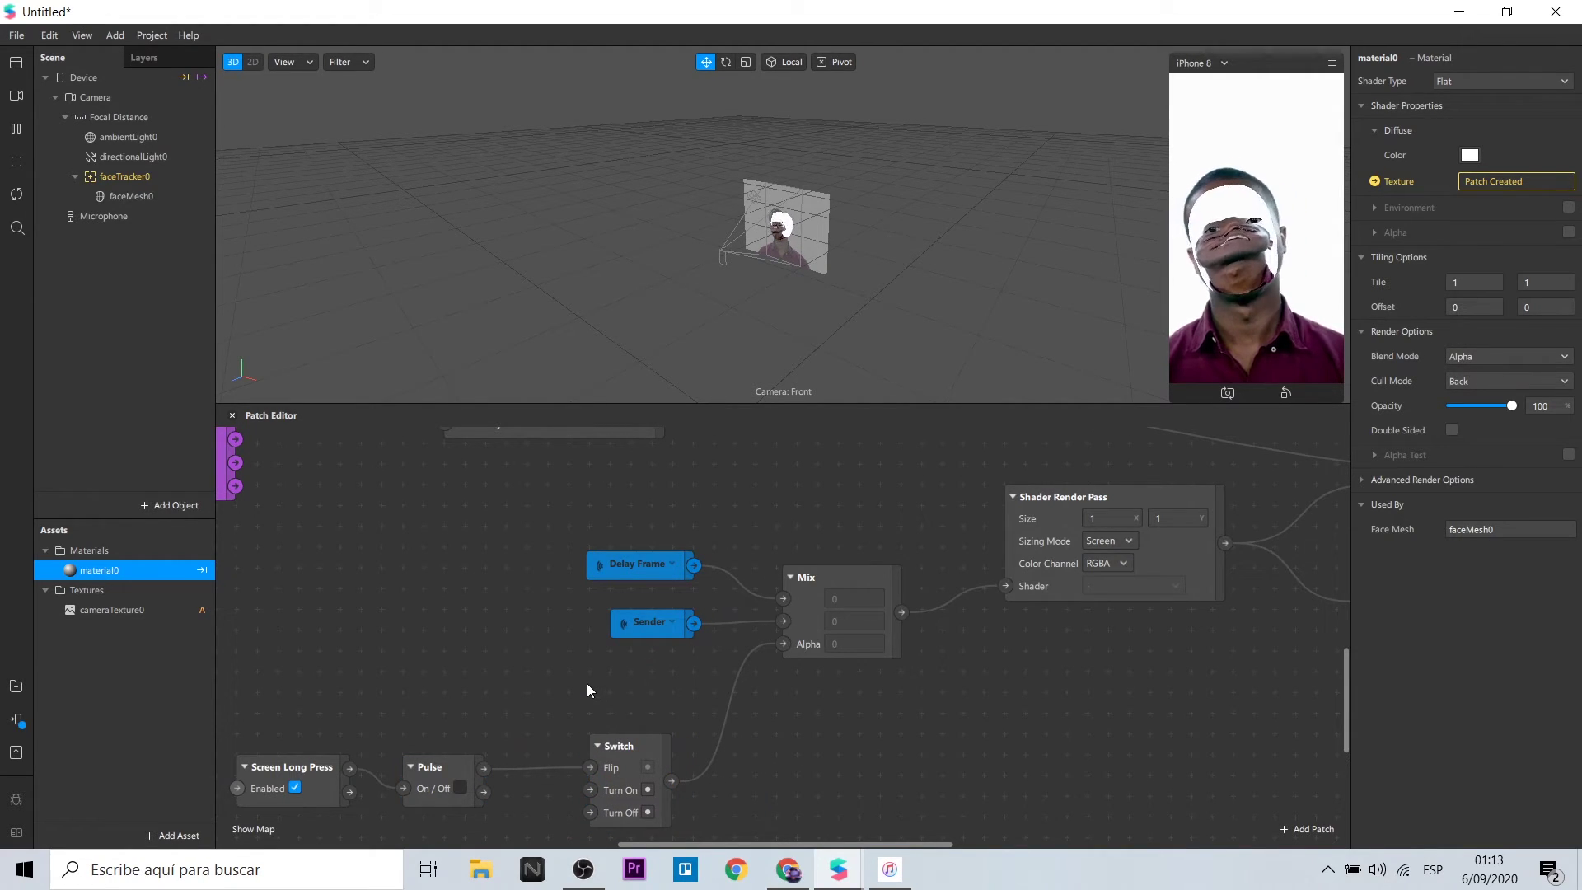
# Step: Create a patch for faceMesh0's Visible property and place it below the Mix patch
pyautogui.click(123, 196)
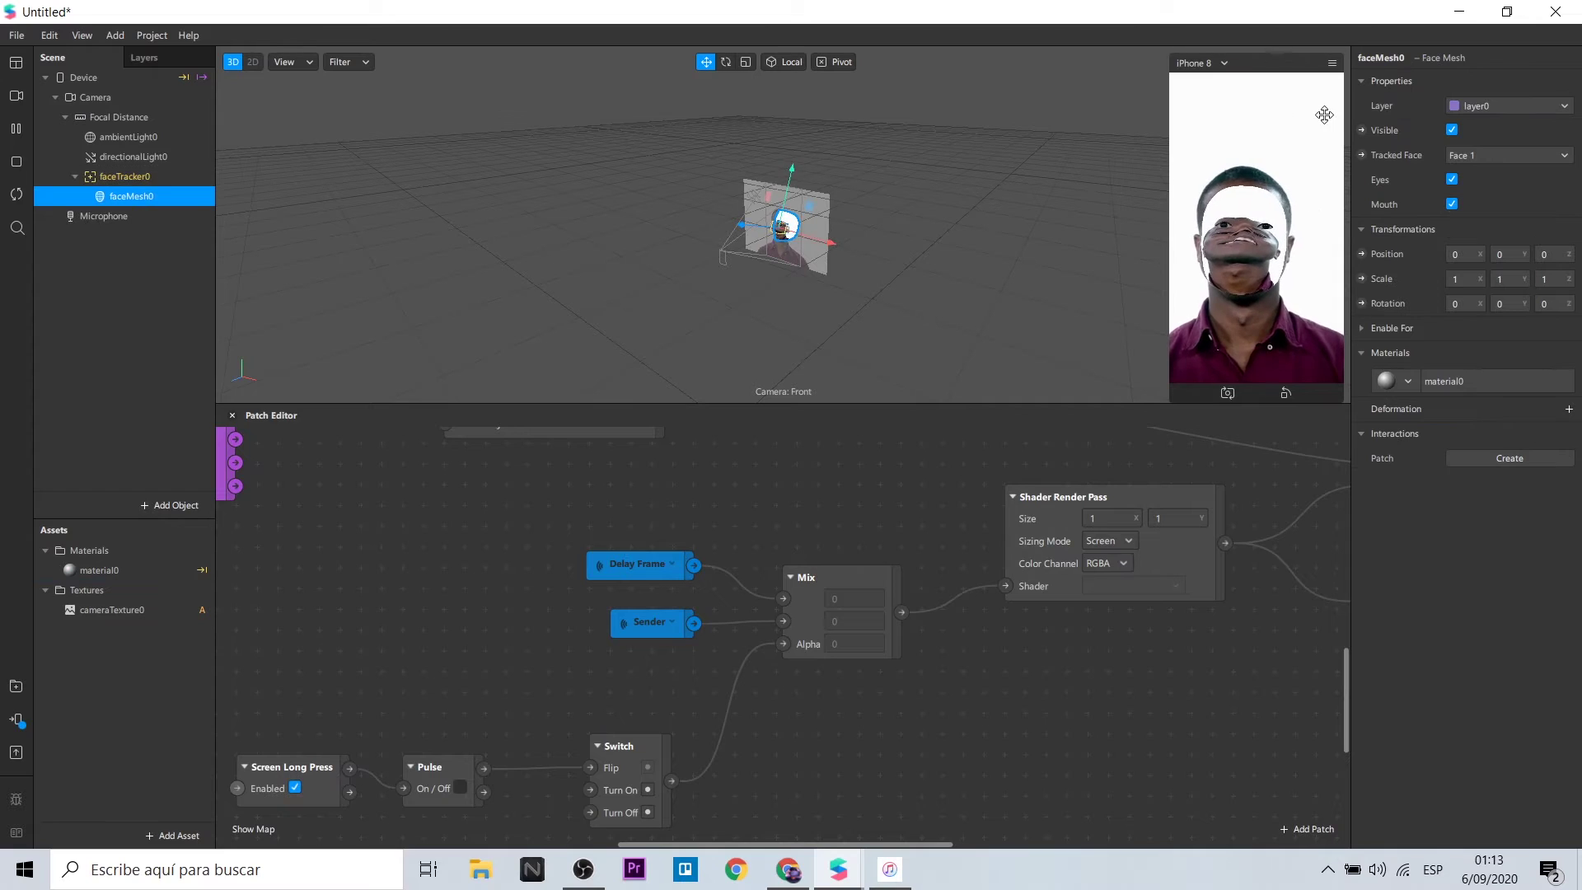
pyautogui.click(1361, 129)
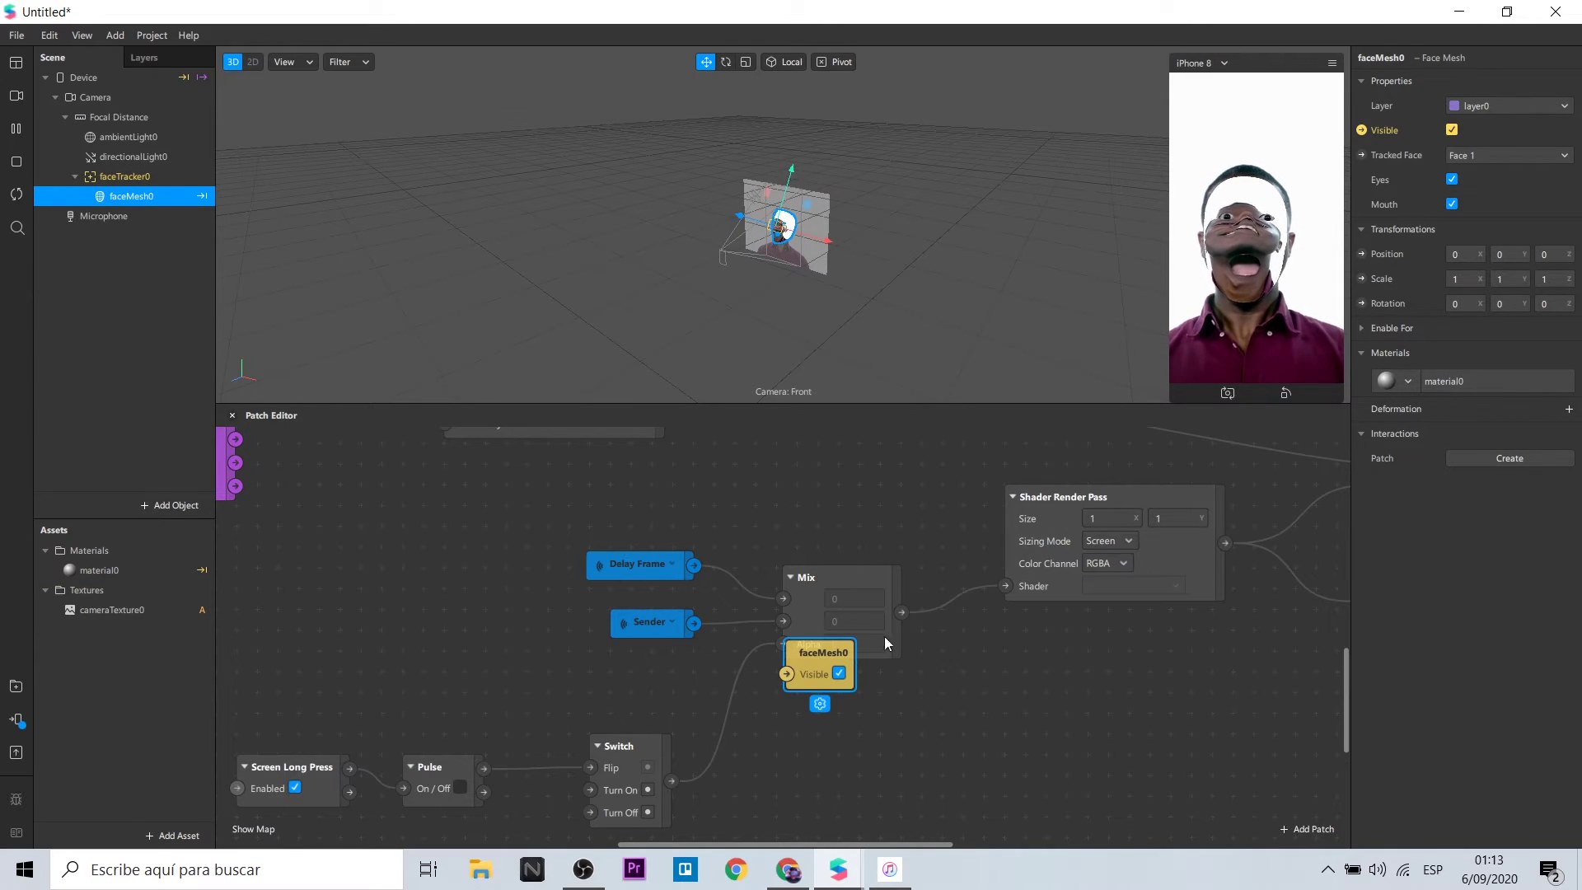
pyautogui.moveTo(834, 672); pyautogui.dragTo(859, 799)
pyautogui.scroll(-3, 857, 791)
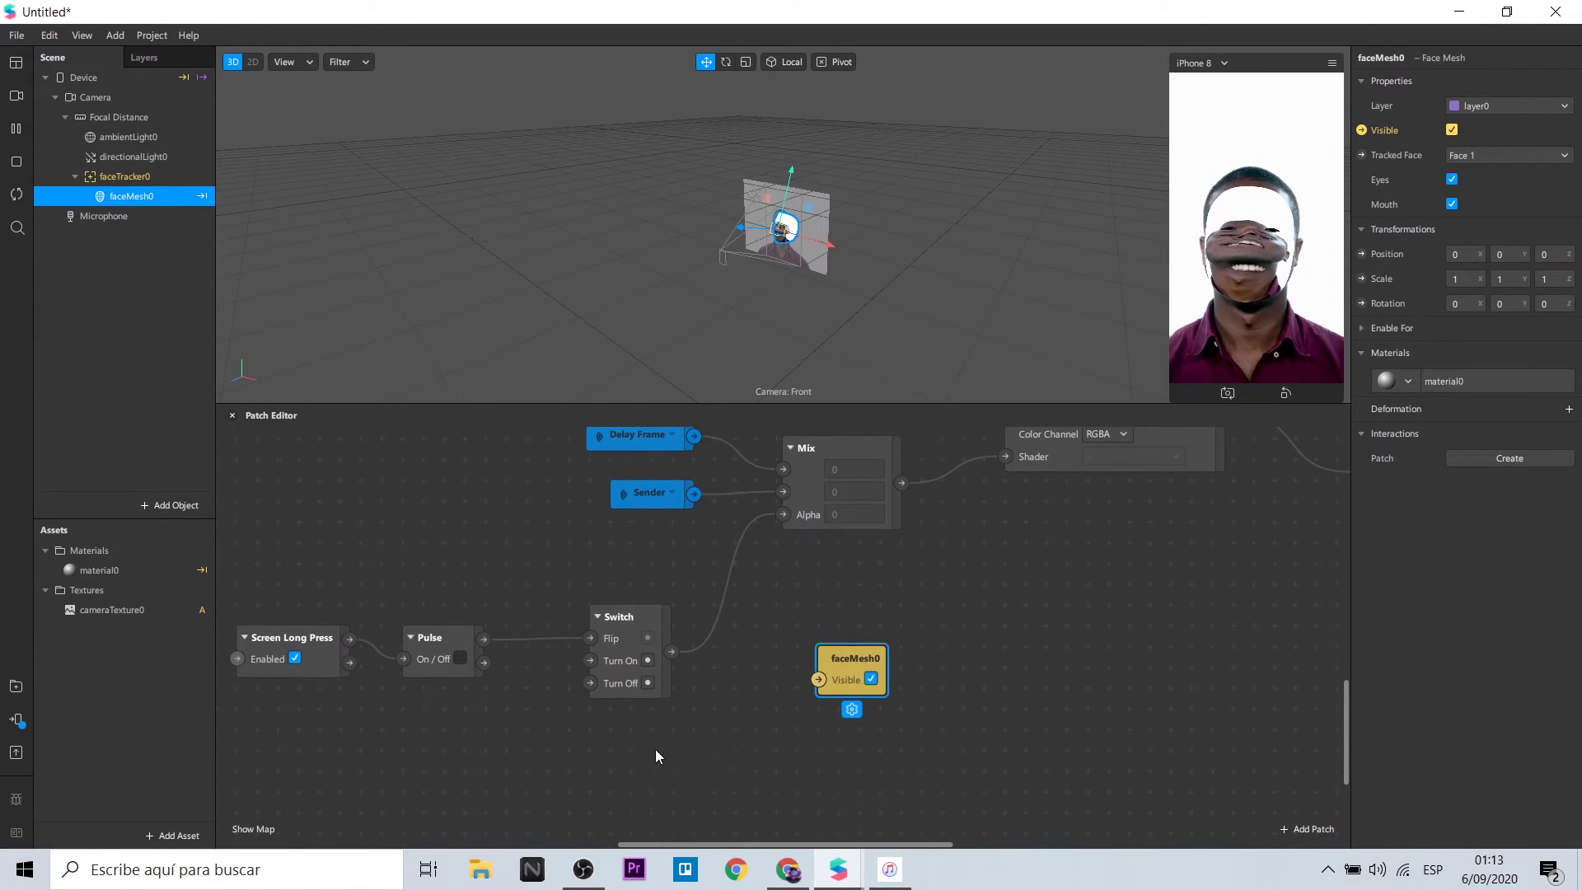
pyautogui.doubleClick(630, 756)
pyautogui.write('sq')
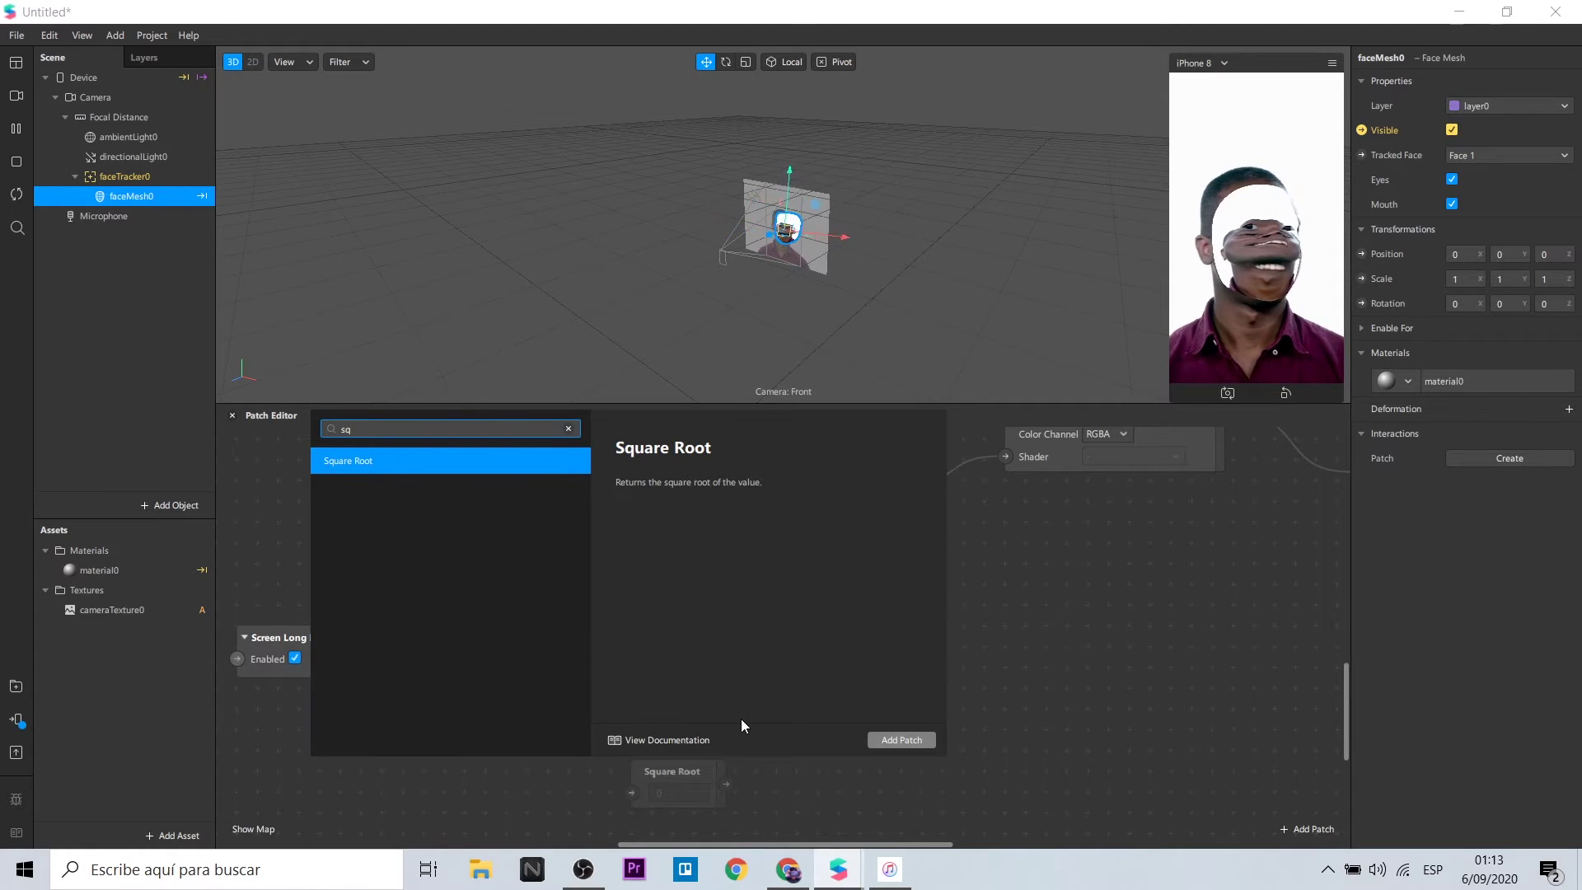
pyautogui.press('BackSpace')
pyautogui.write('w')
pyautogui.press('Escape')
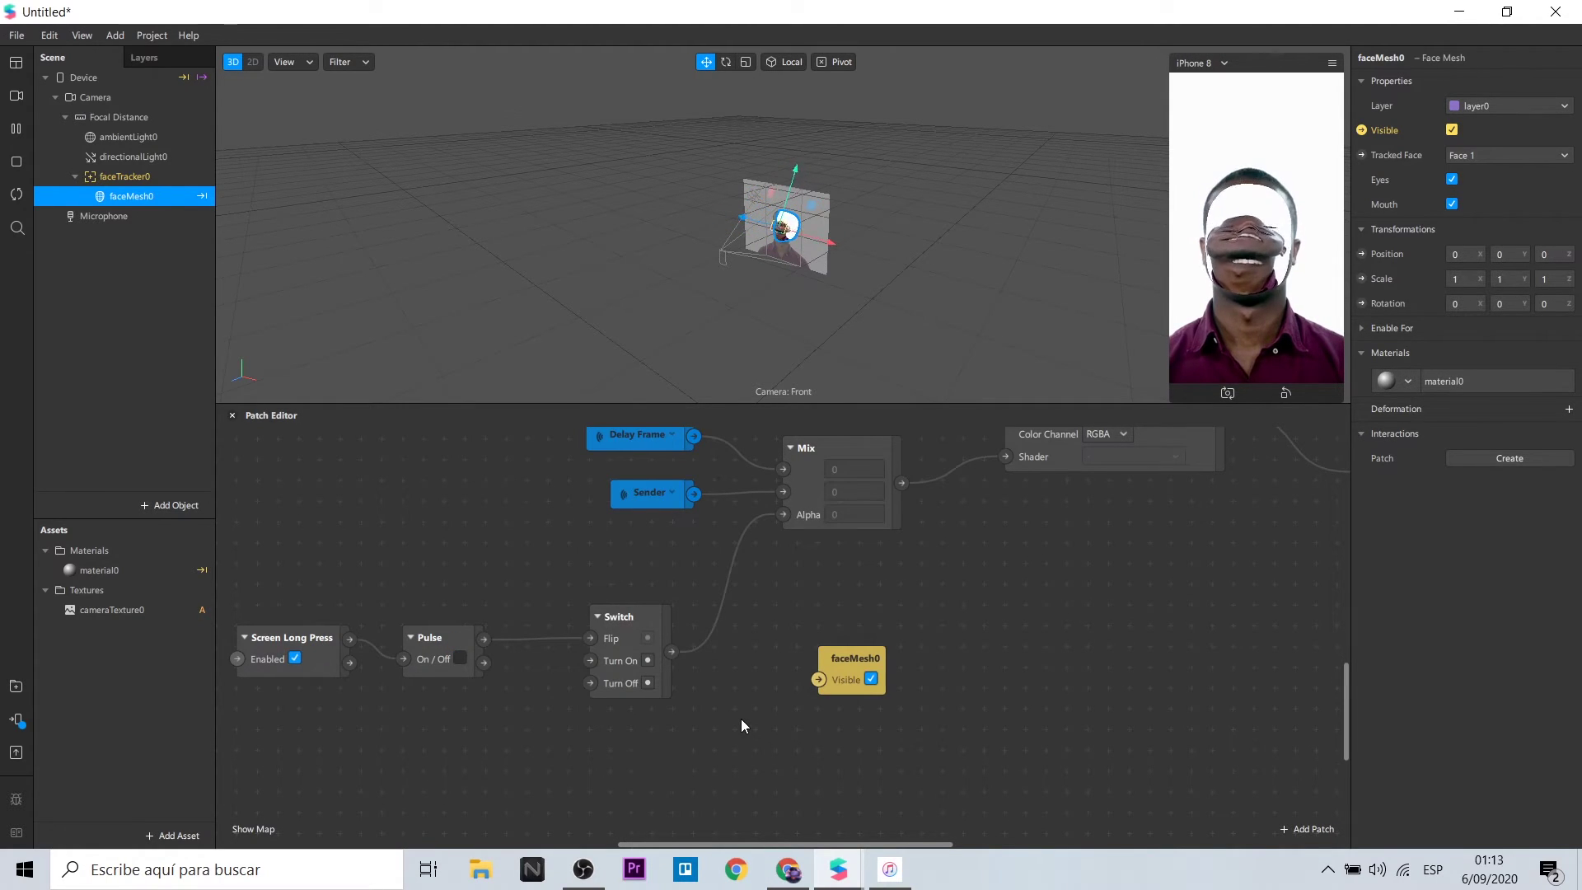
# Step: Add a second Switch patch and connect the Pulse to faceMesh0's Visible input through it
pyautogui.doubleClick(640, 758)
pyautogui.write('sw')
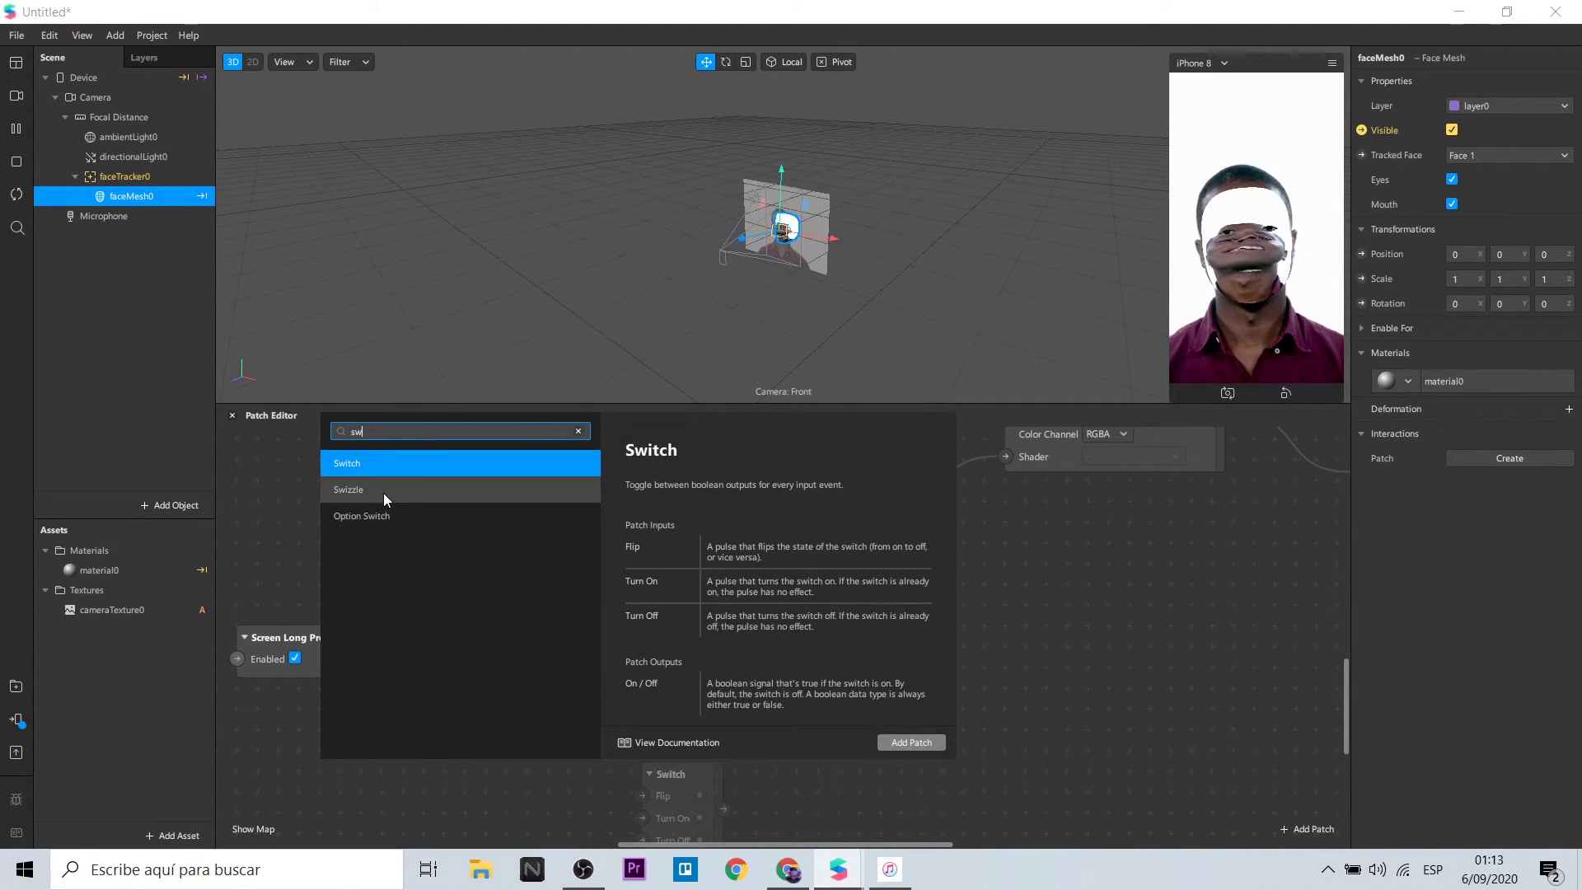
pyautogui.click(911, 741)
pyautogui.moveTo(484, 639); pyautogui.dragTo(820, 679)
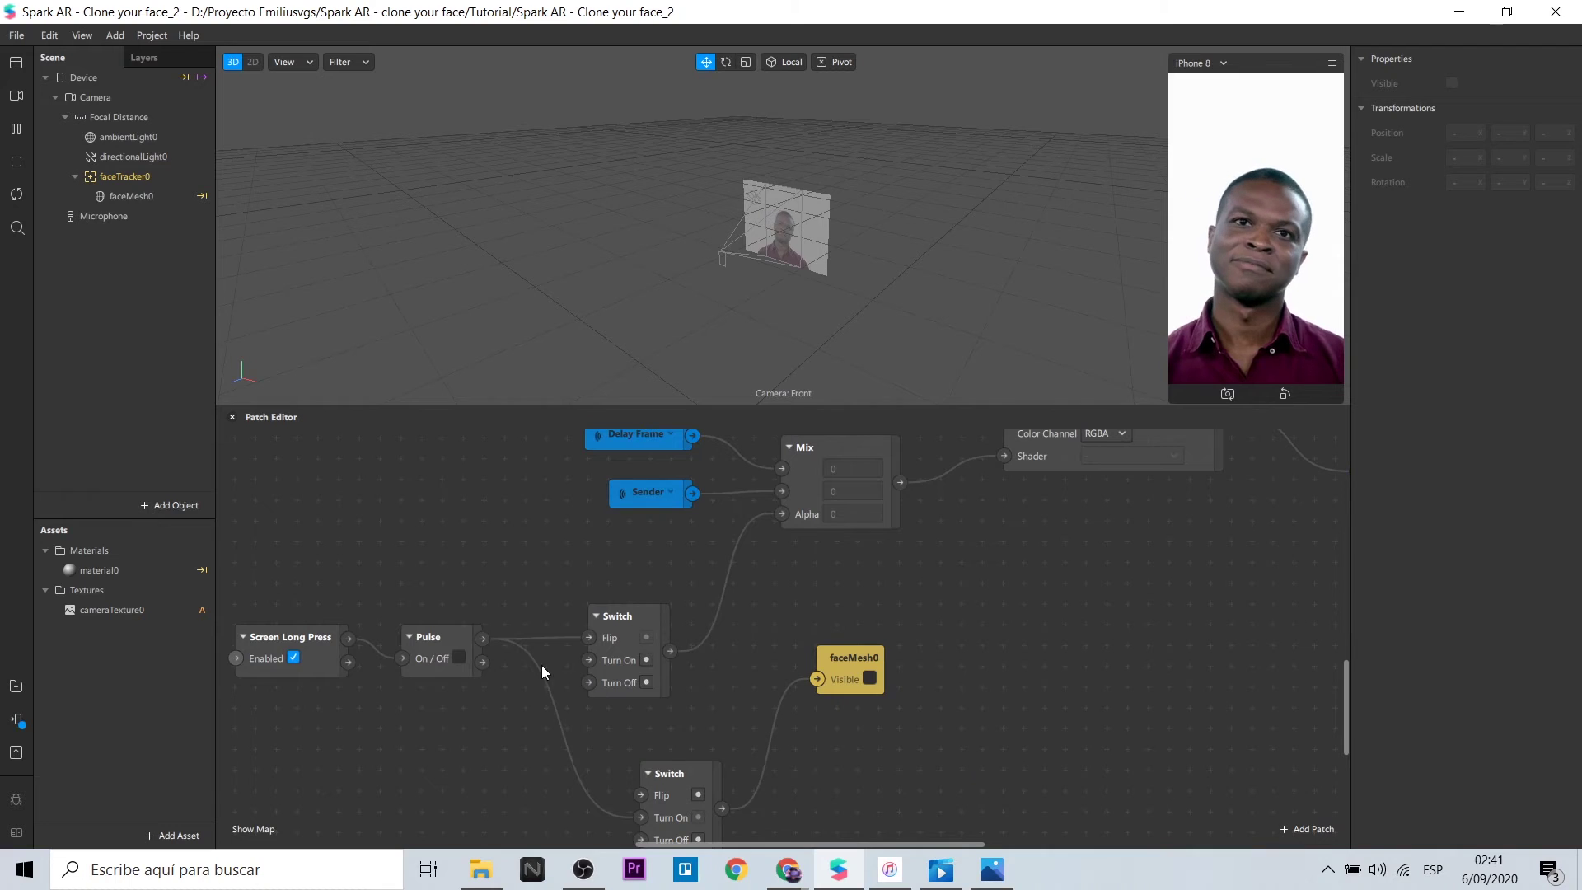
# Step: Add a Runtime patch in the empty area below Screen Long Press
pyautogui.scroll(-5, 541, 665)
pyautogui.moveTo(640, 840); pyautogui.dragTo(563, 820)
pyautogui.rightClick(489, 722)
pyautogui.write('runt')
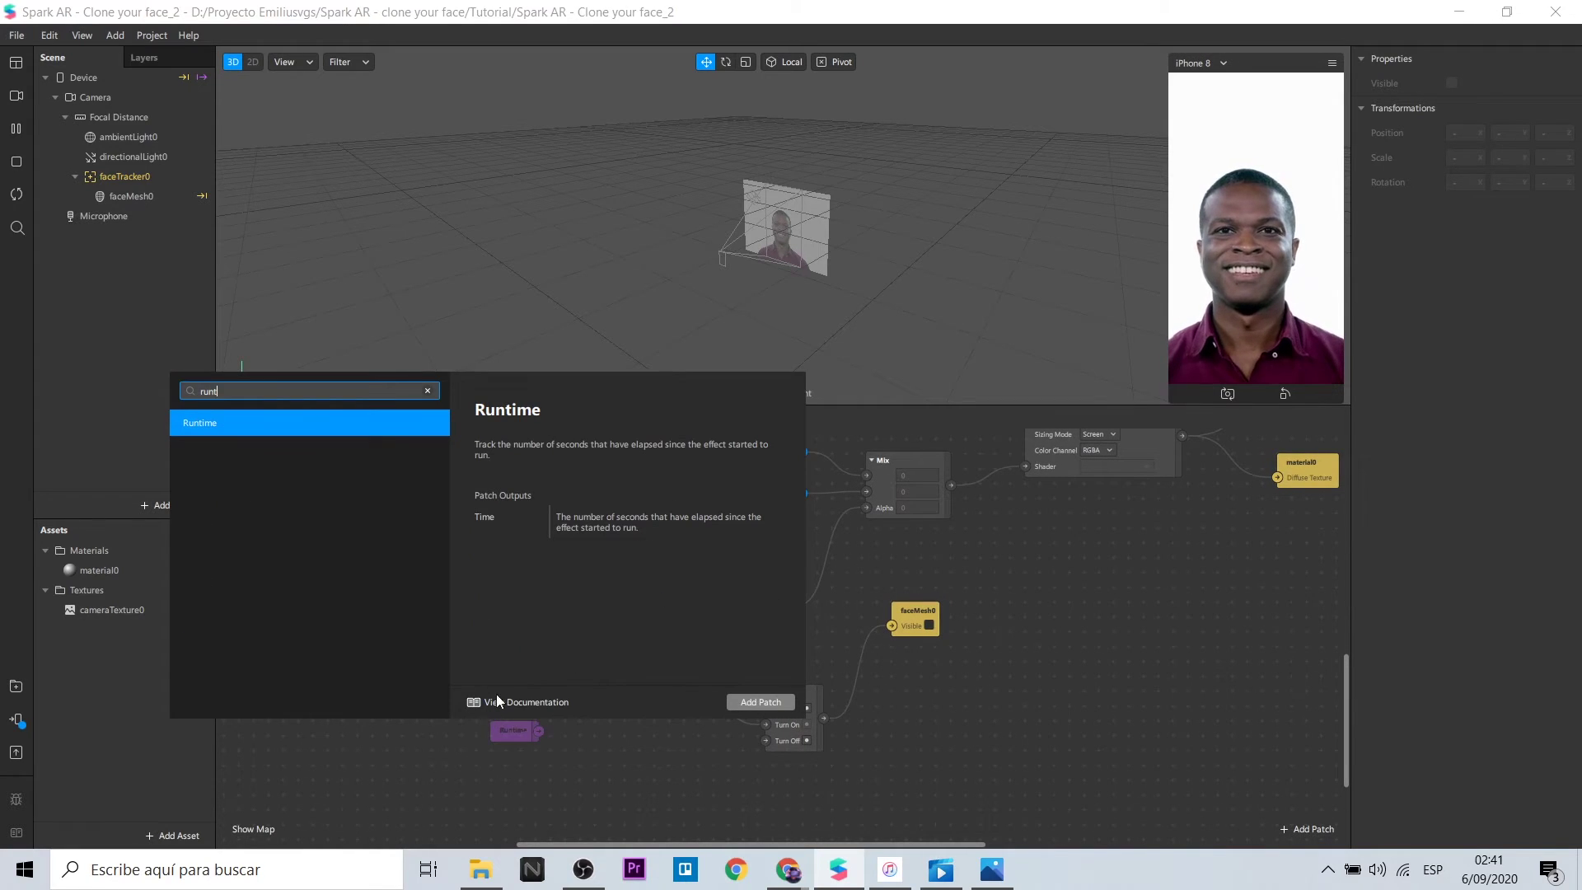
pyautogui.click(773, 701)
pyautogui.moveTo(514, 730); pyautogui.dragTo(531, 759)
# Step: Delete the second Switch patch that drives faceMesh0's visibility
pyautogui.click(799, 691)
pyautogui.press('Delete')
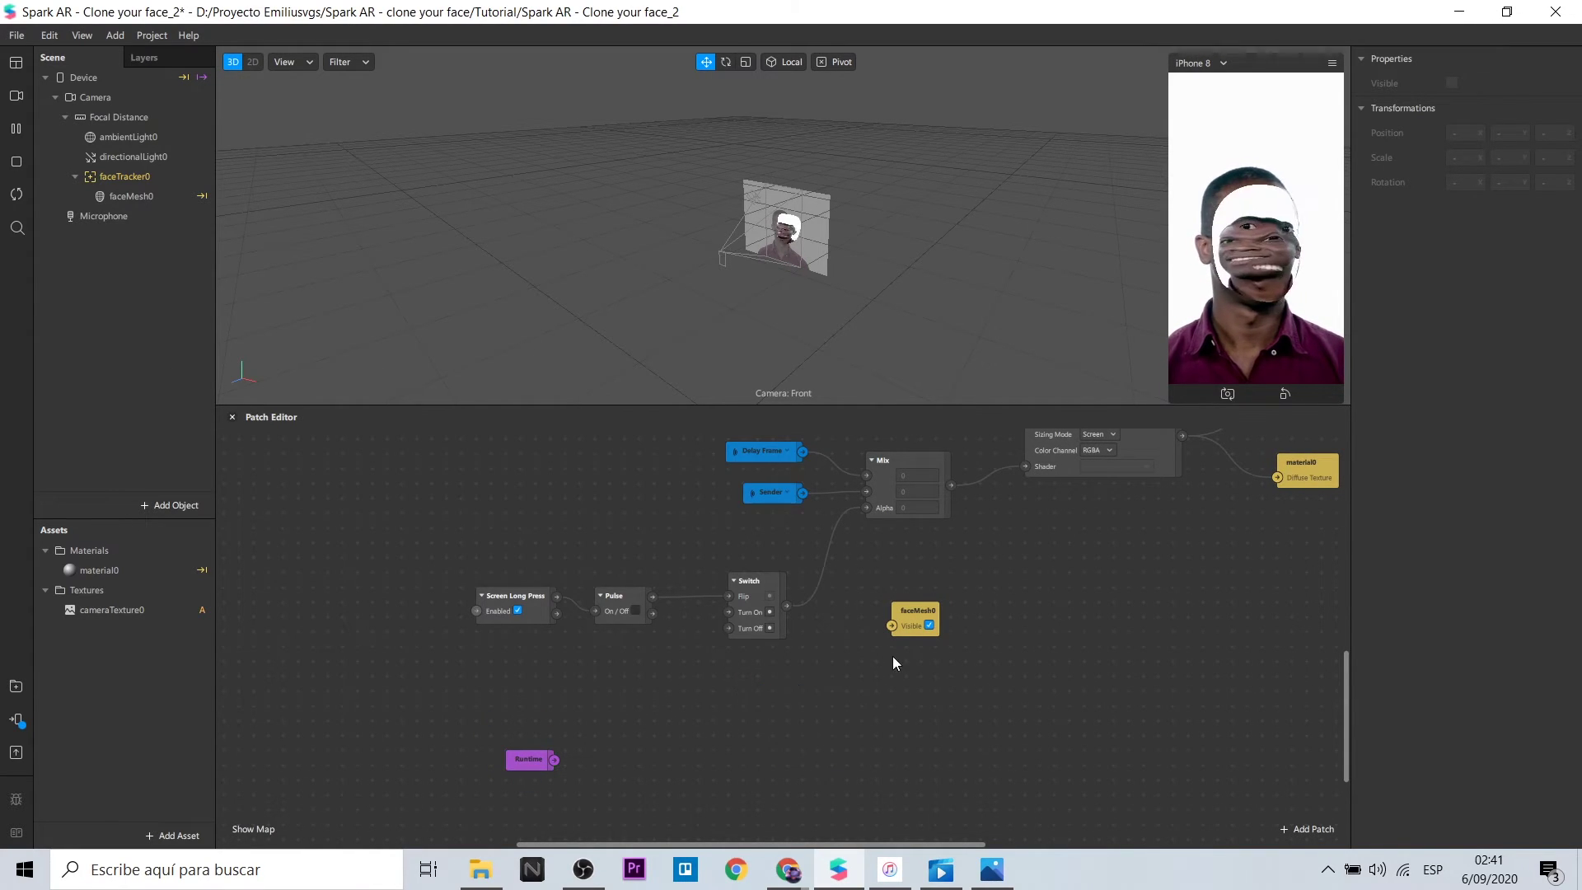
# Step: Add a Greater Than patch fed by Runtime and connect it through a Pulse to the remaining Switch's Turn On input
pyautogui.rightClick(753, 725)
pyautogui.write('grea')
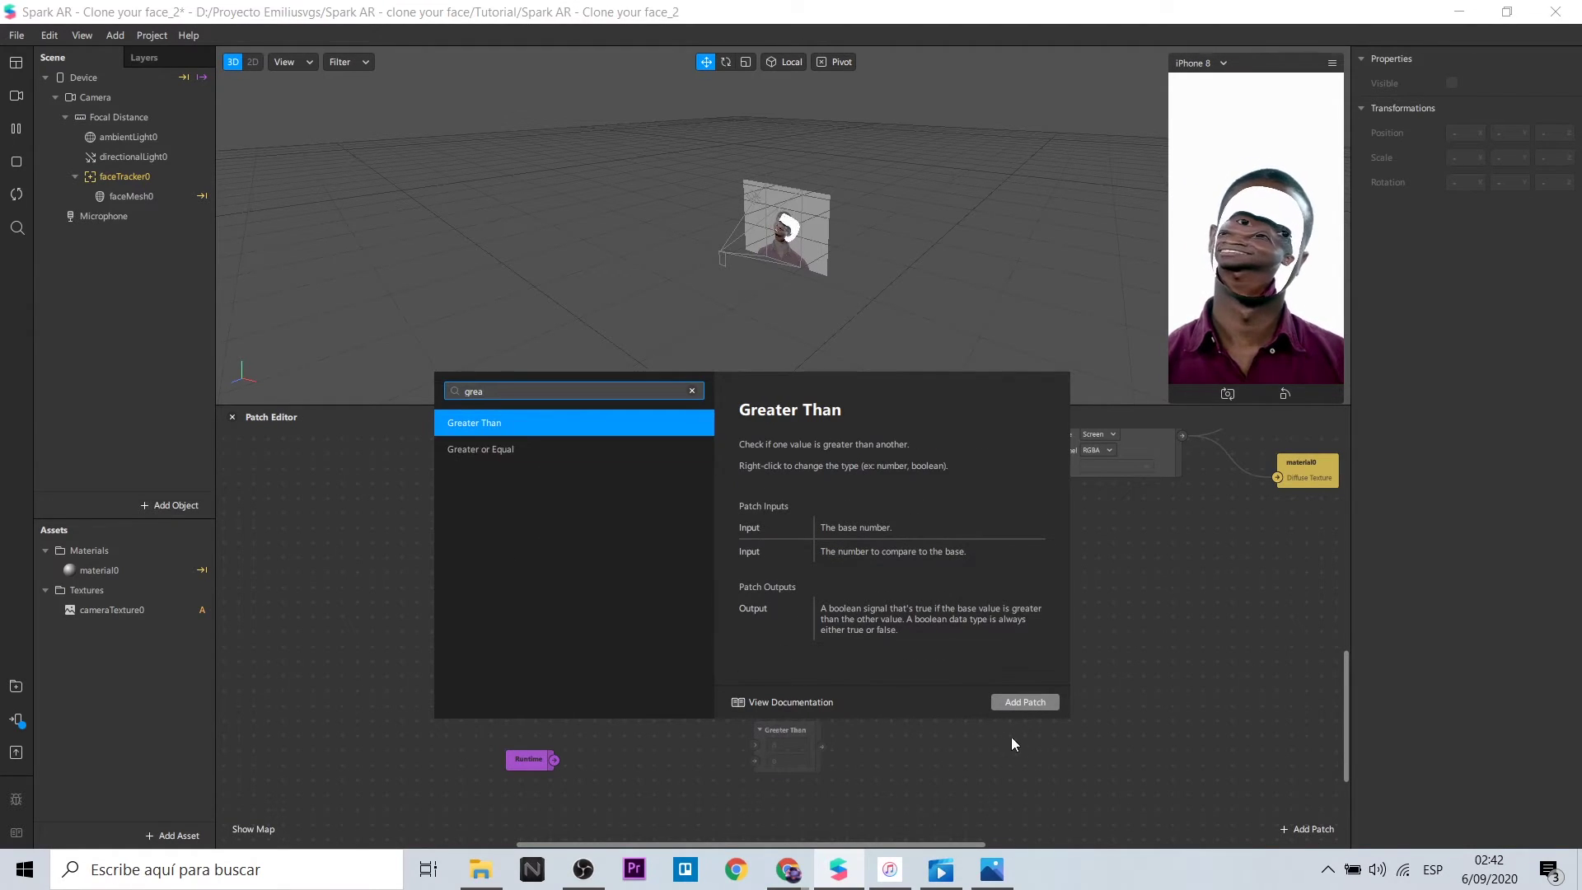
pyautogui.click(1023, 701)
pyautogui.moveTo(805, 733); pyautogui.dragTo(676, 747)
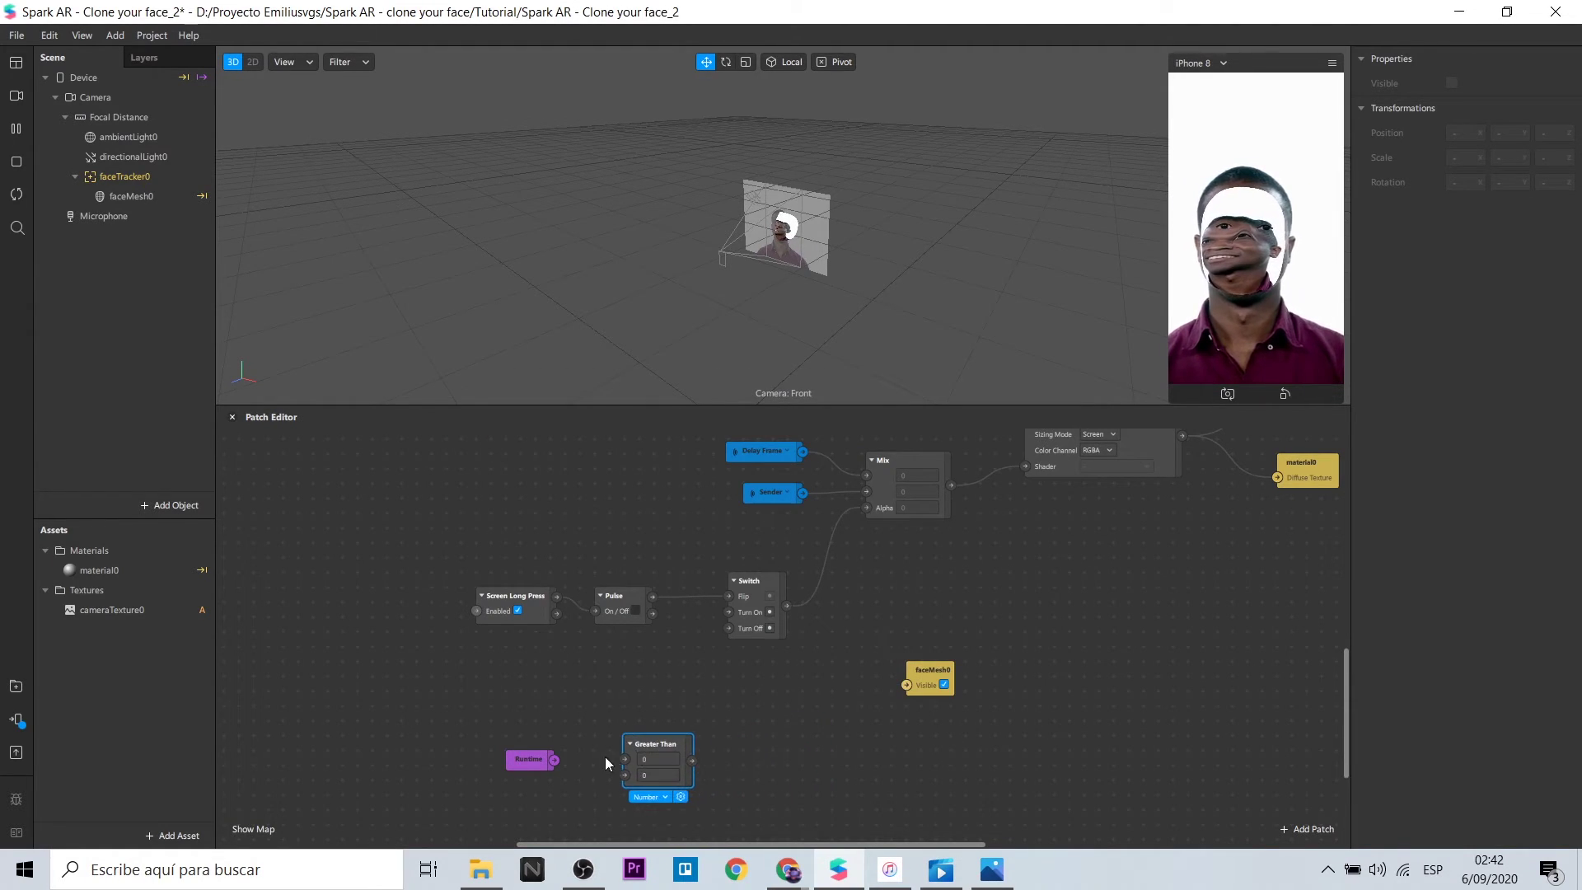
pyautogui.moveTo(560, 758); pyautogui.dragTo(631, 758)
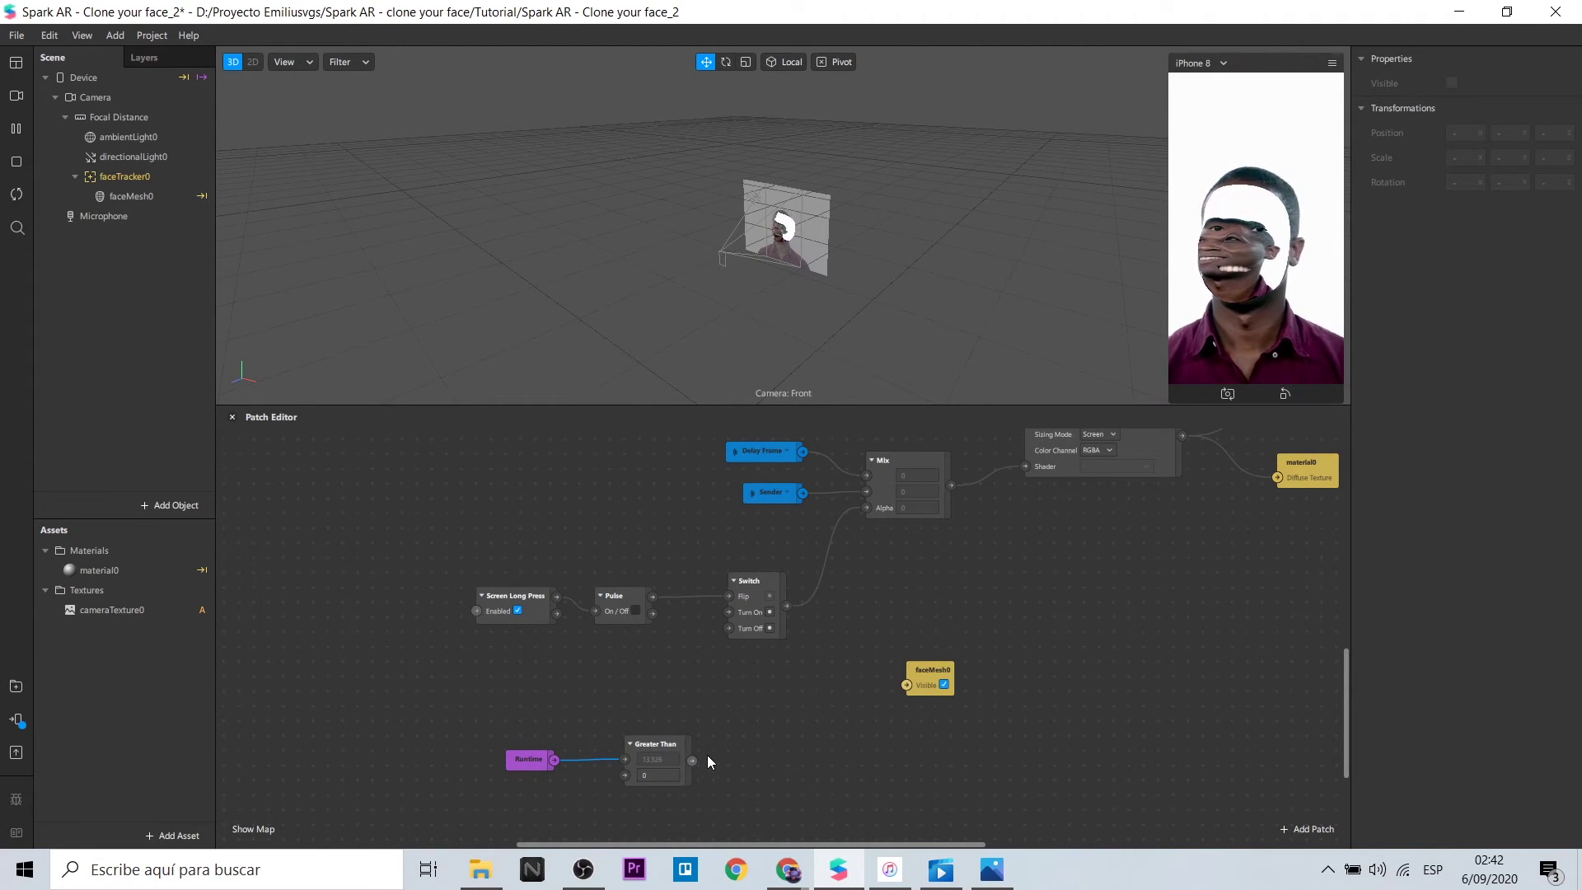
pyautogui.moveTo(692, 759); pyautogui.dragTo(731, 610)
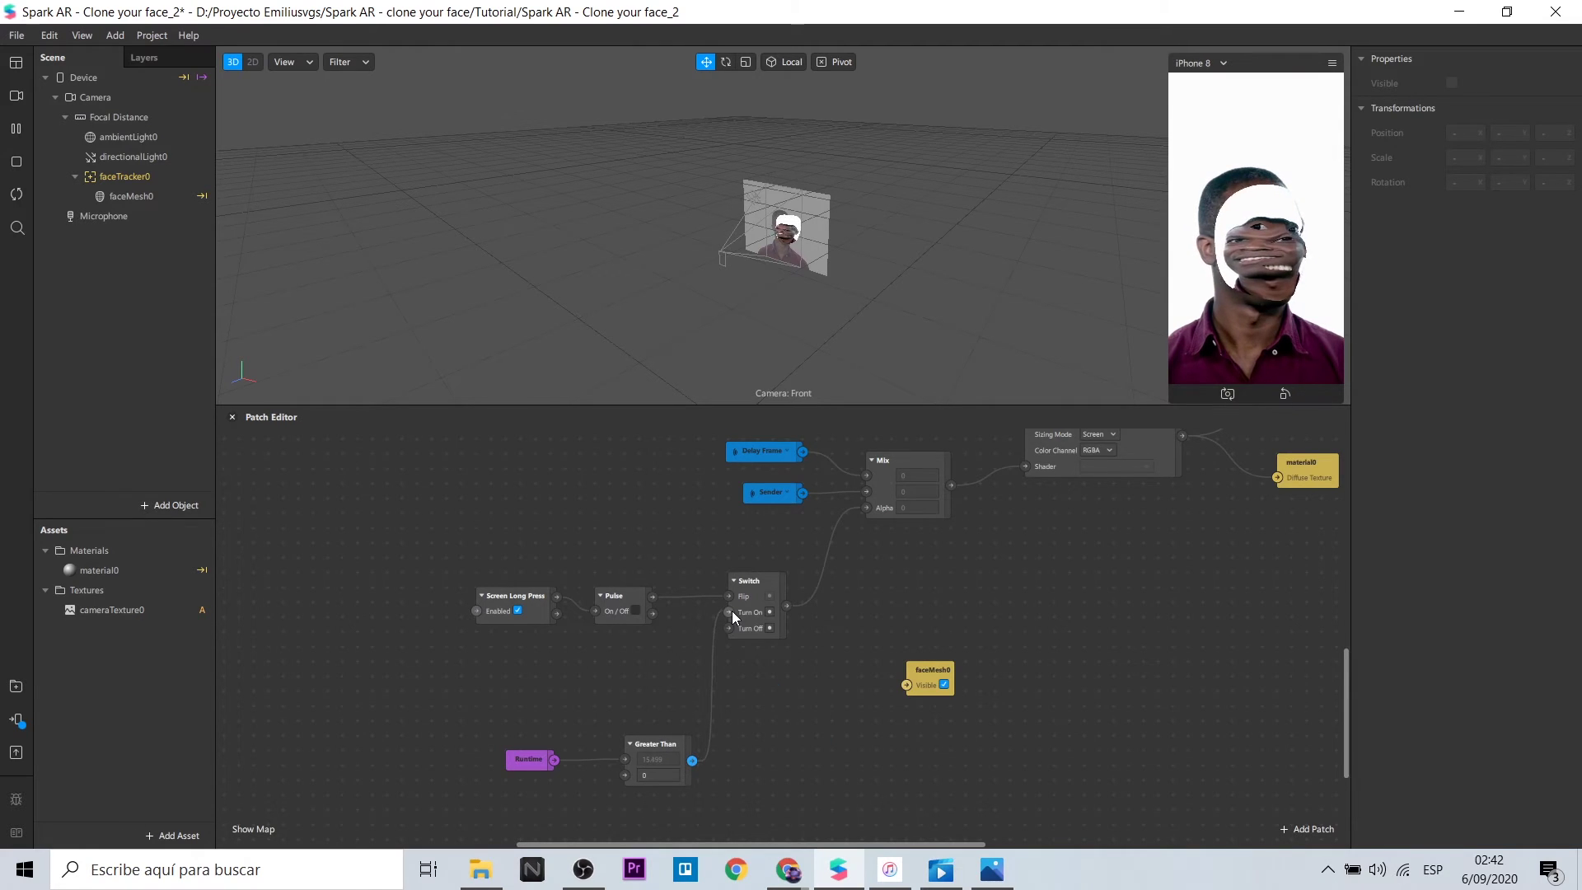
# Step: Add a Not patch and connect the Switch output through it to faceMesh0's Visible input
pyautogui.moveTo(914, 682); pyautogui.dragTo(1003, 666)
pyautogui.doubleClick(952, 678)
pyautogui.write('not')
pyautogui.click(1225, 660)
pyautogui.moveTo(786, 604); pyautogui.dragTo(1018, 684)
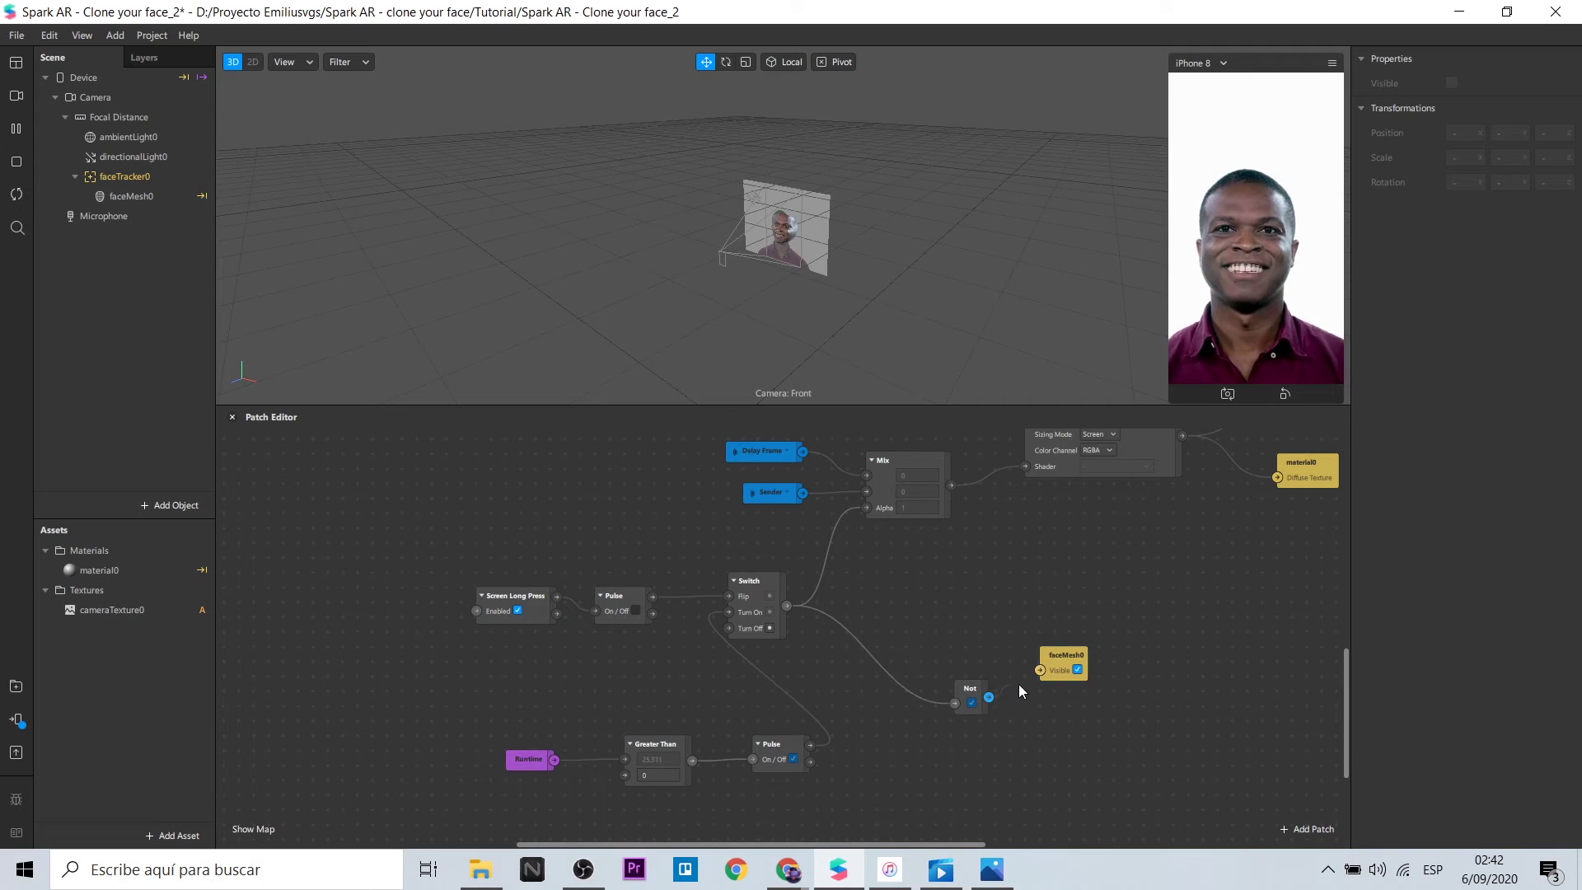